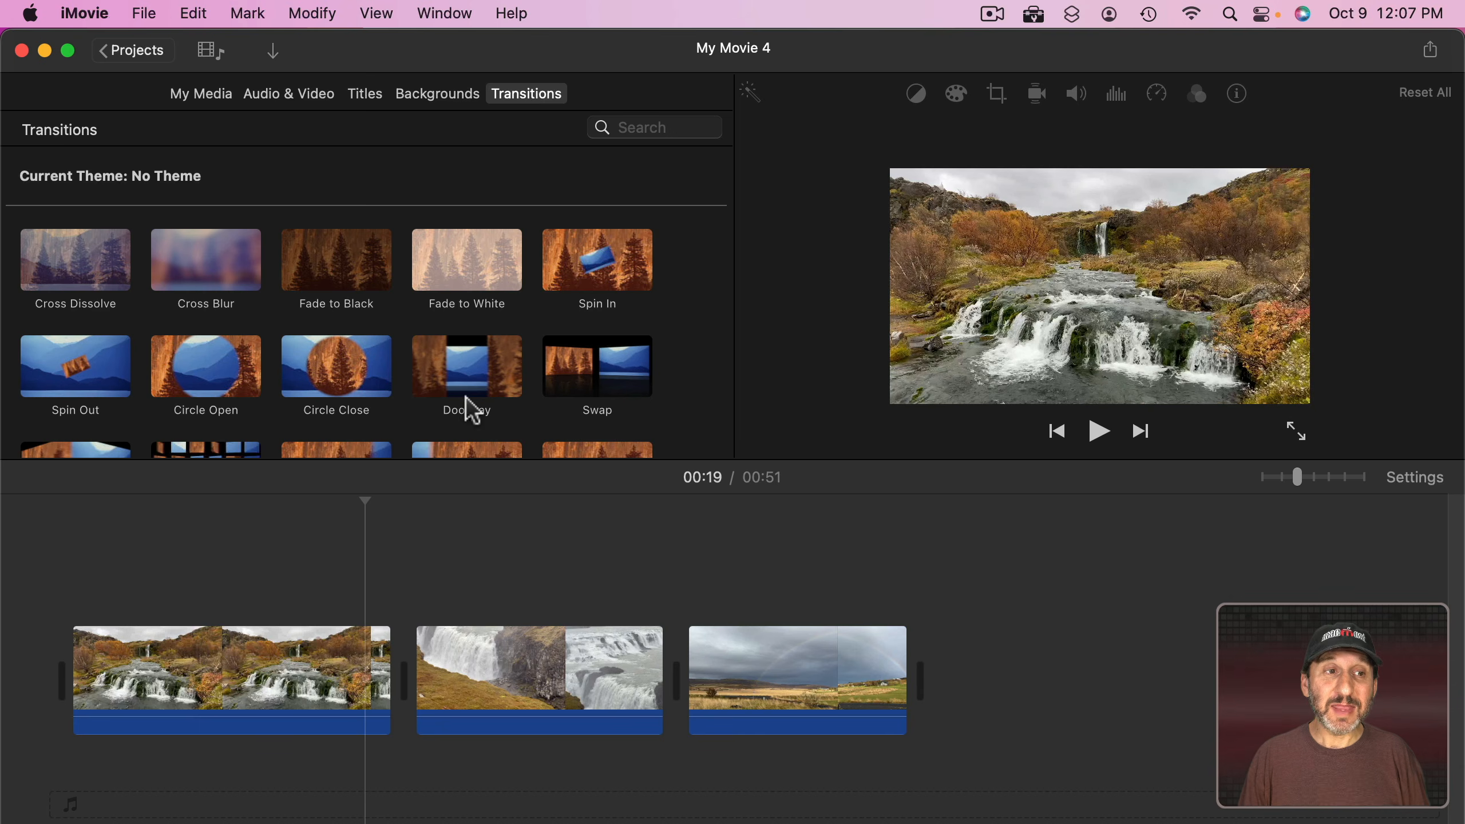
Browse the transition library from Cross Dissolve through to Ripple to review the available transition styles
scroll(458, 417, down, 10)
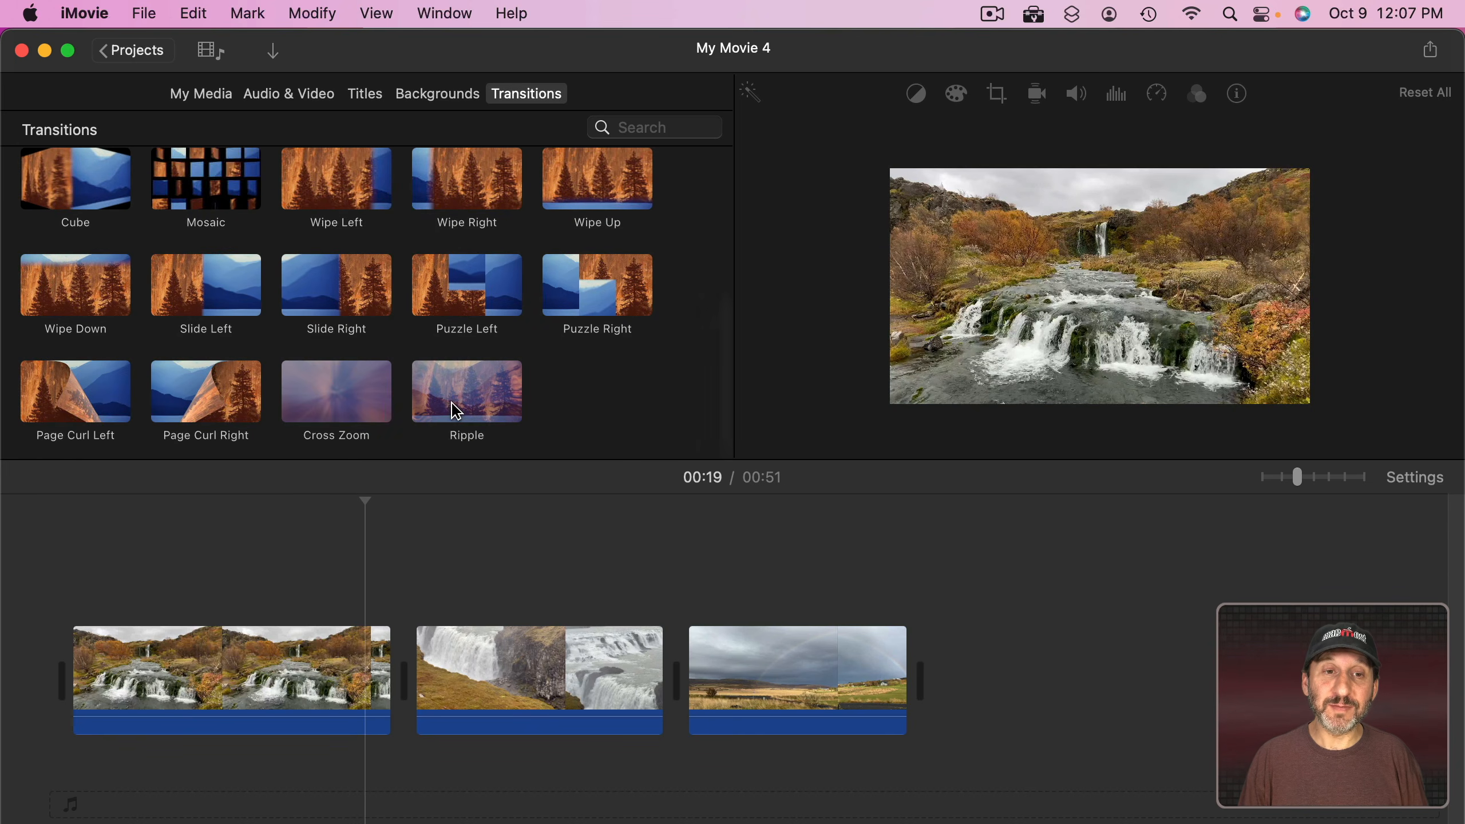
scroll(289, 185, up, 10)
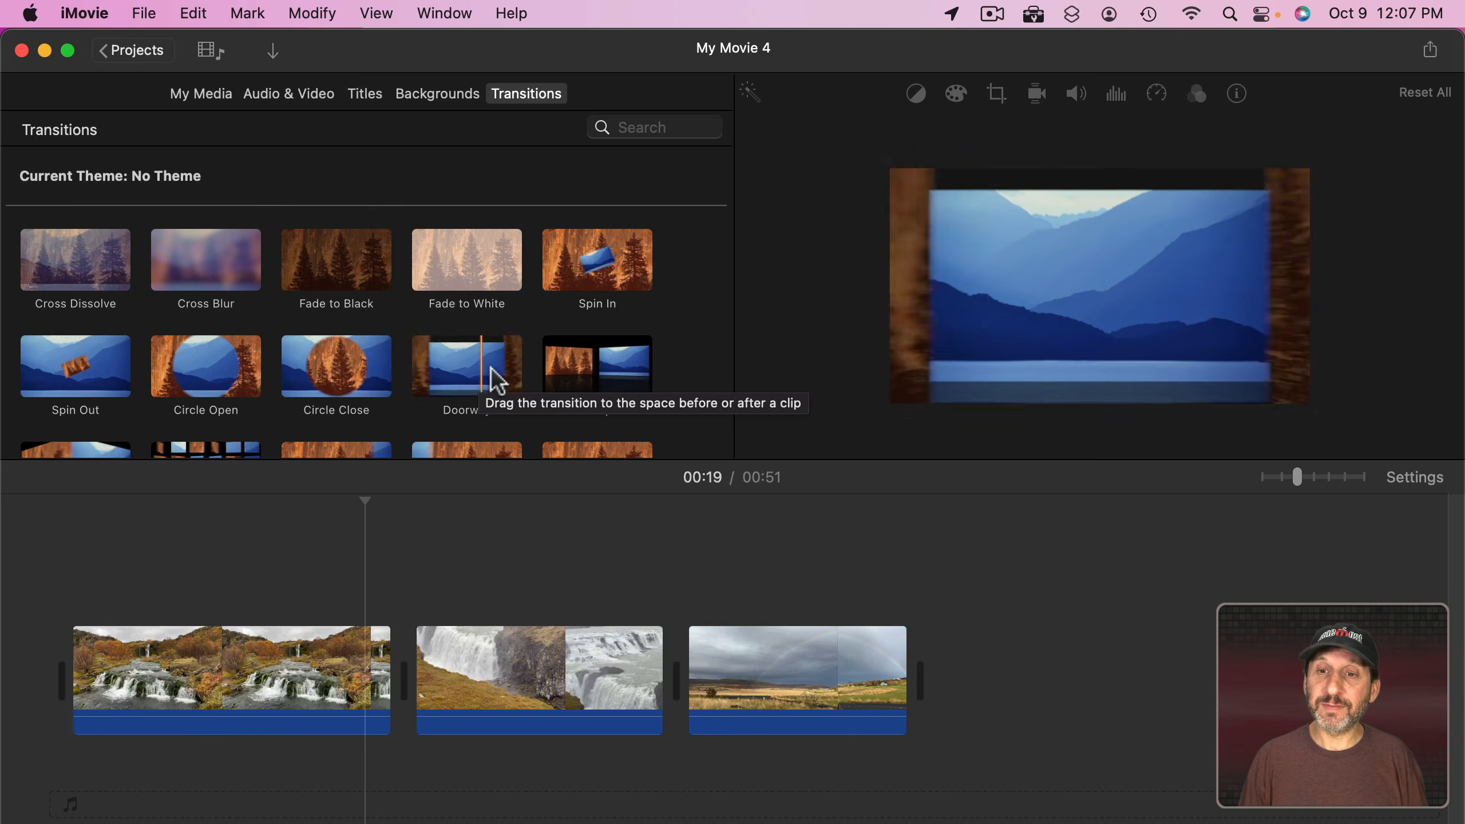
scroll(406, 375, down, 5)
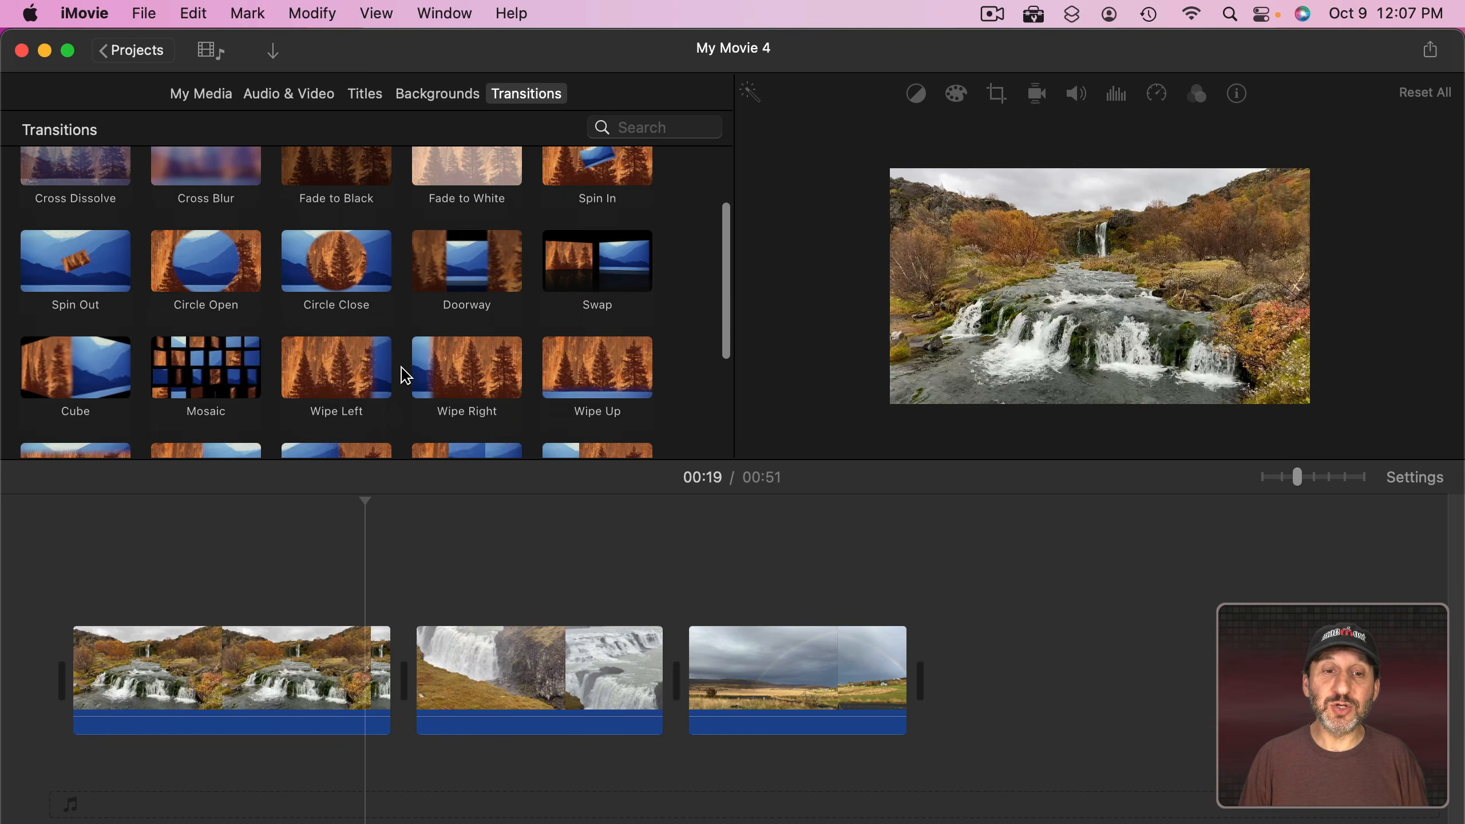
scroll(406, 375, down, 2)
scroll(406, 376, up, 5)
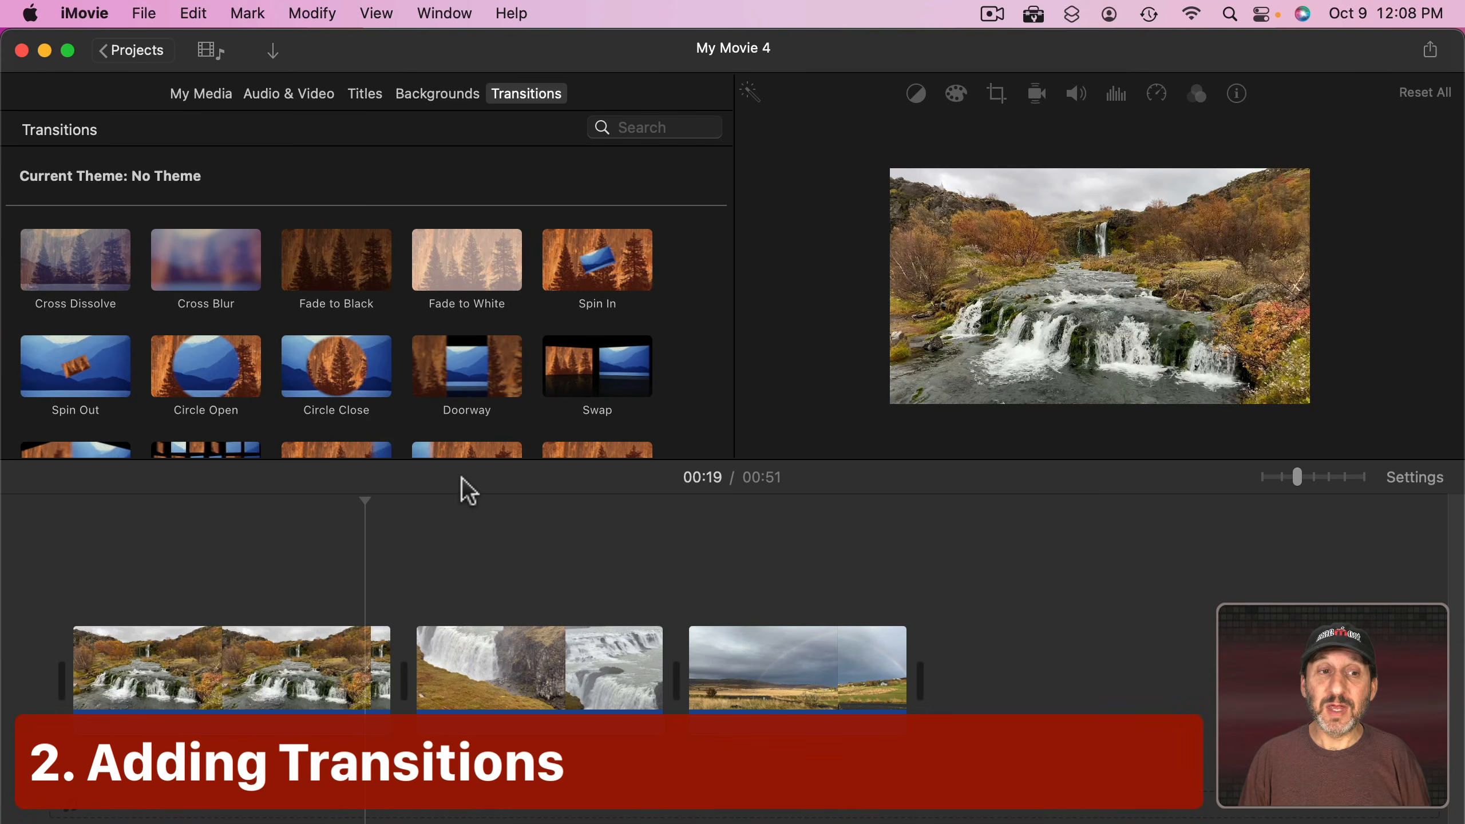
Place a Cross Dissolve transition between the first and second clips and play back across it
click(85, 261)
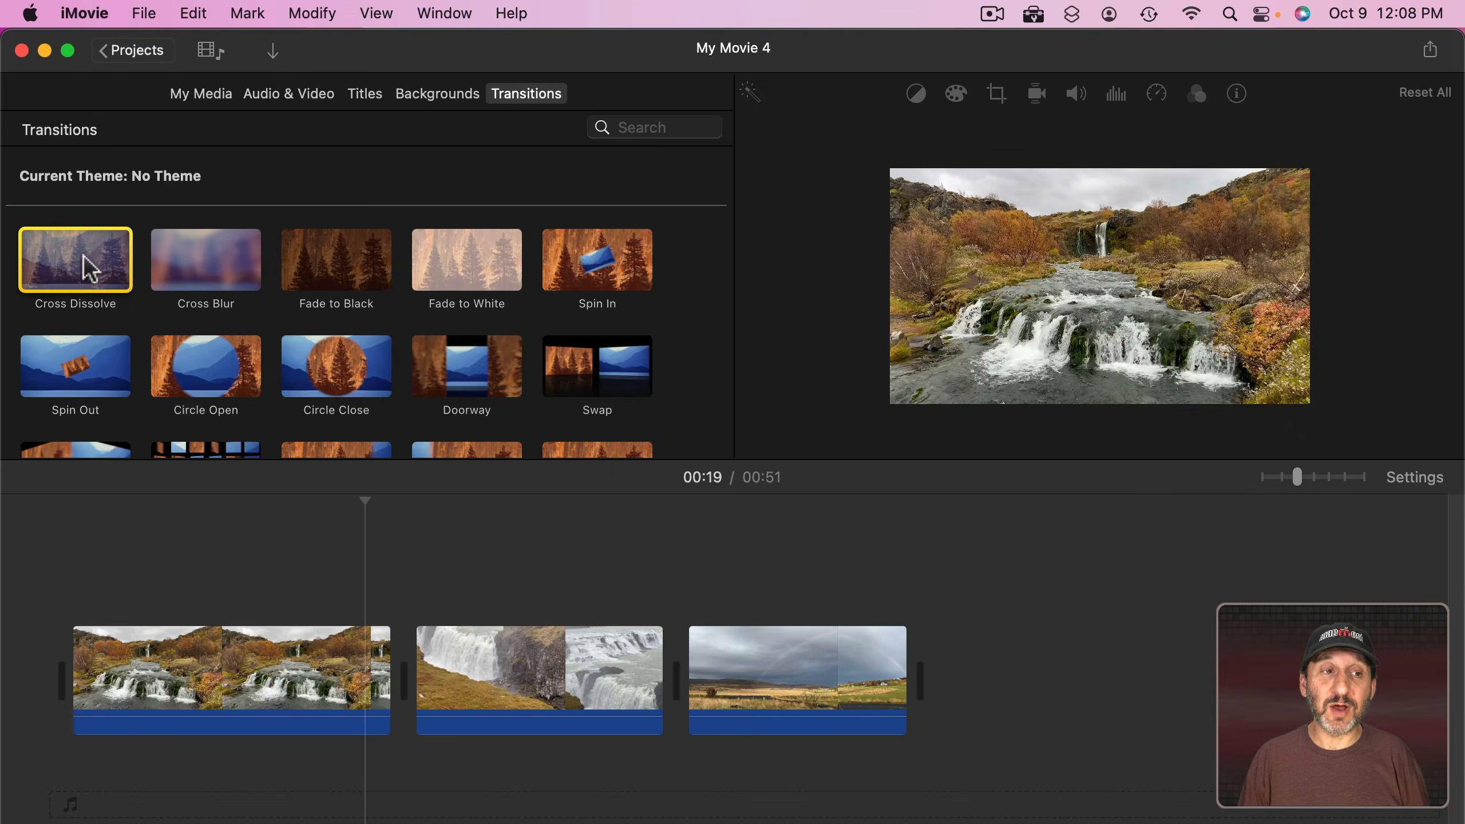
mouse_move(59, 255)
mouse_down()
mouse_move(127, 287)
mouse_move(392, 606)
mouse_move(394, 690)
mouse_move(355, 683)
mouse_move(416, 684)
mouse_move(402, 676)
mouse_up()
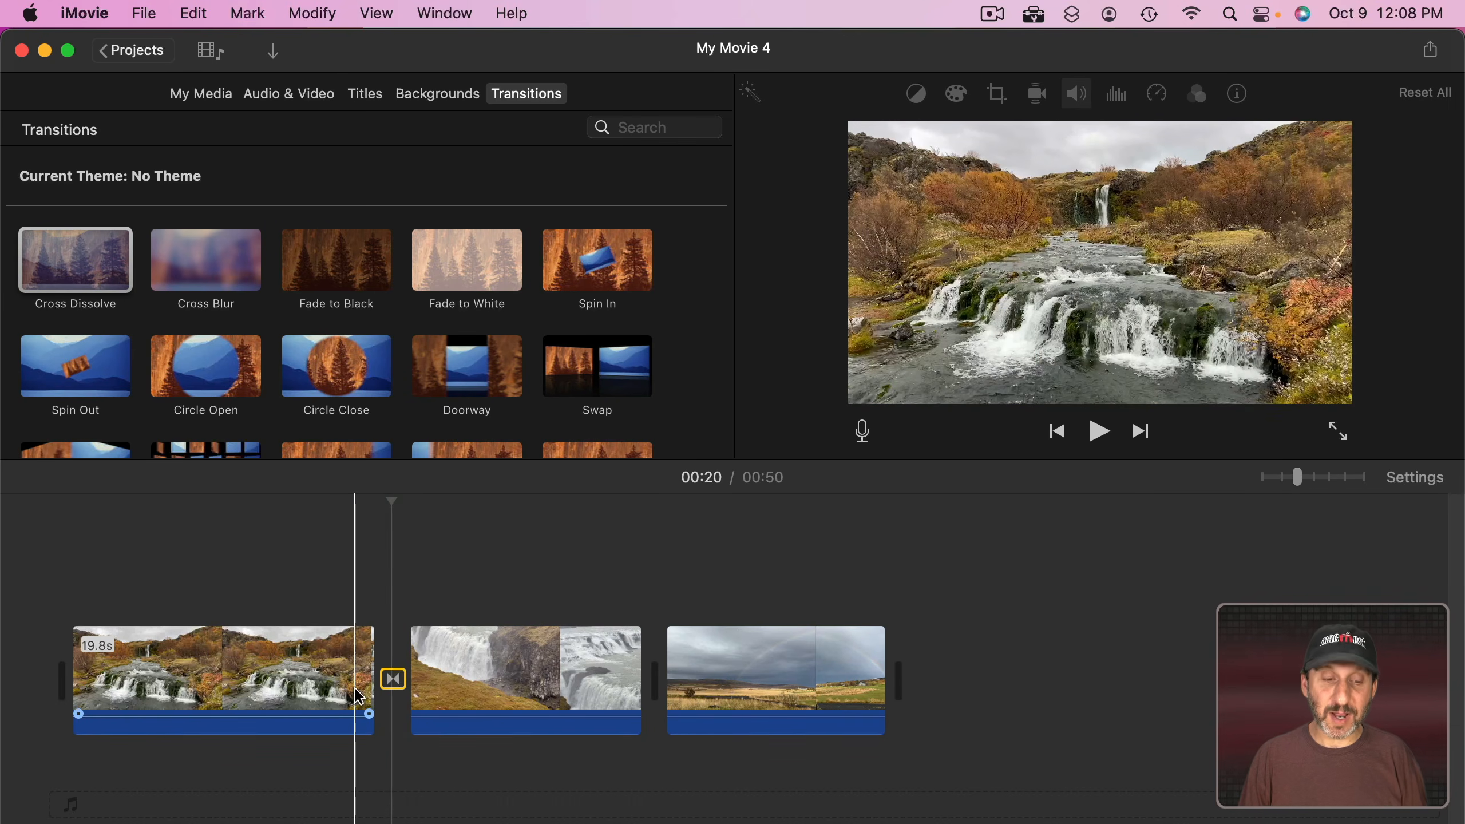
key(space)
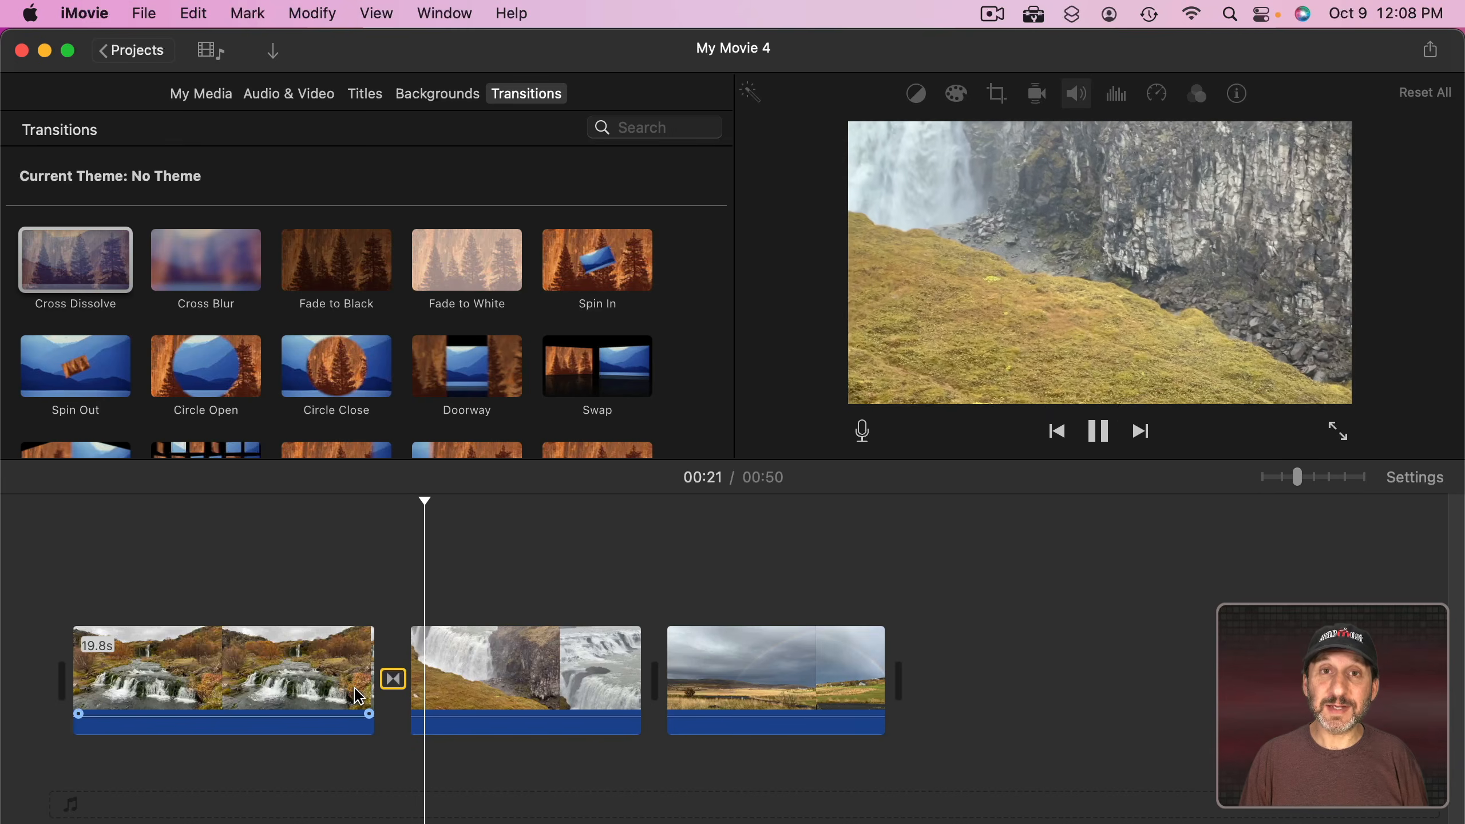
click(429, 658)
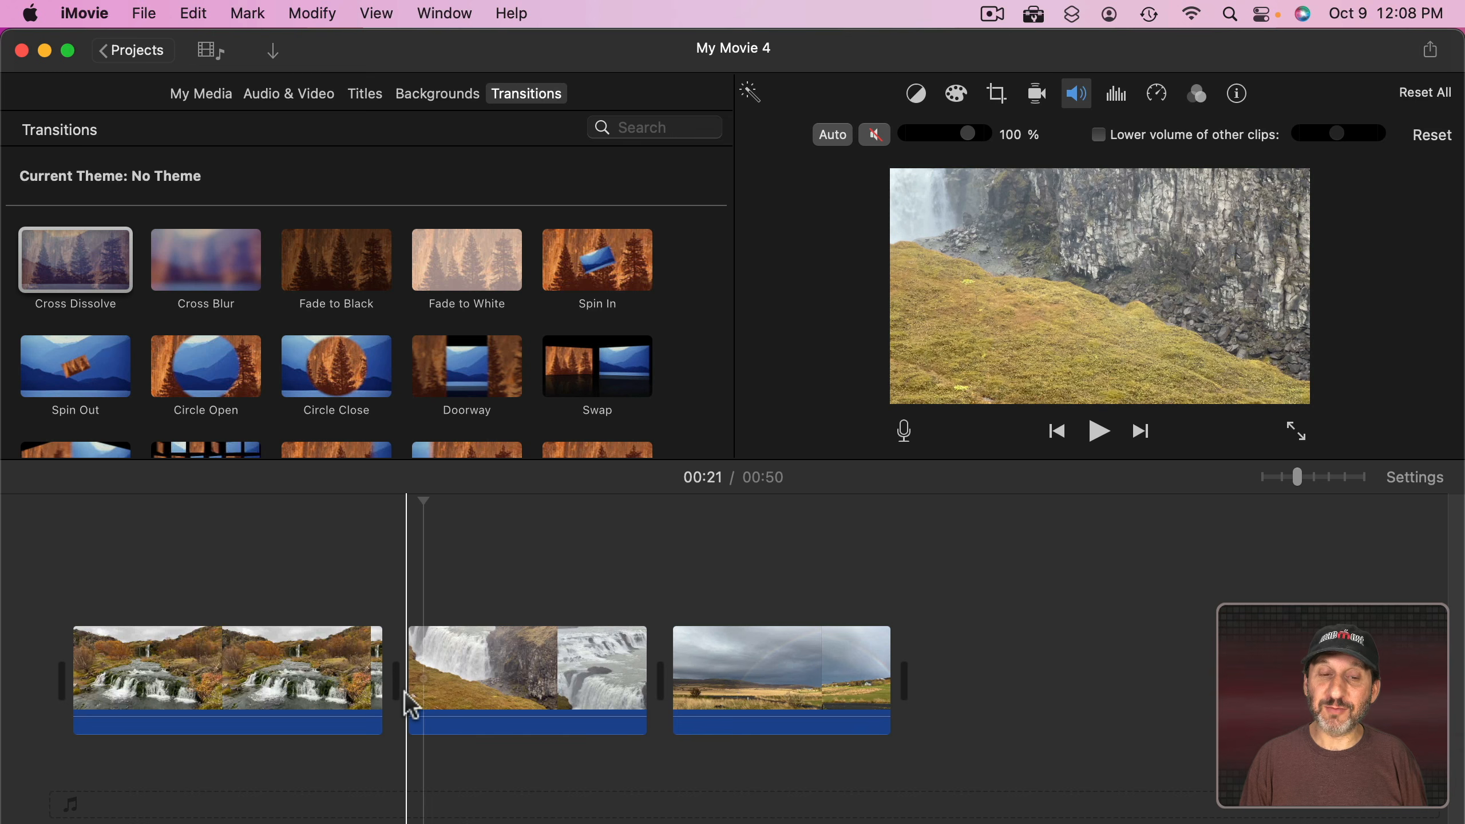
Add a Cross Dissolve at the cut between the first and second clips with the Add Cross Dissolve command
click(194, 15)
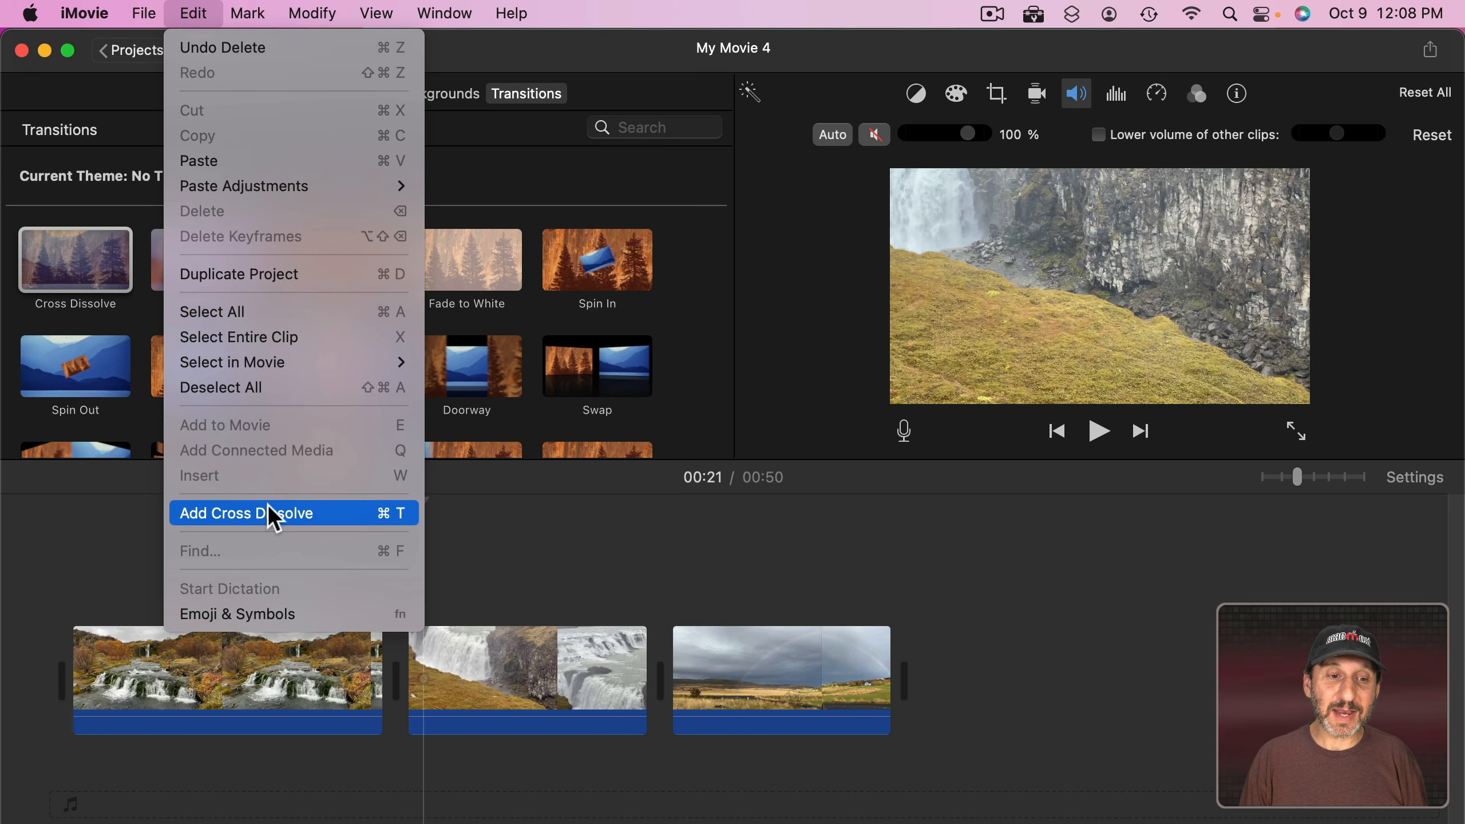
click(273, 513)
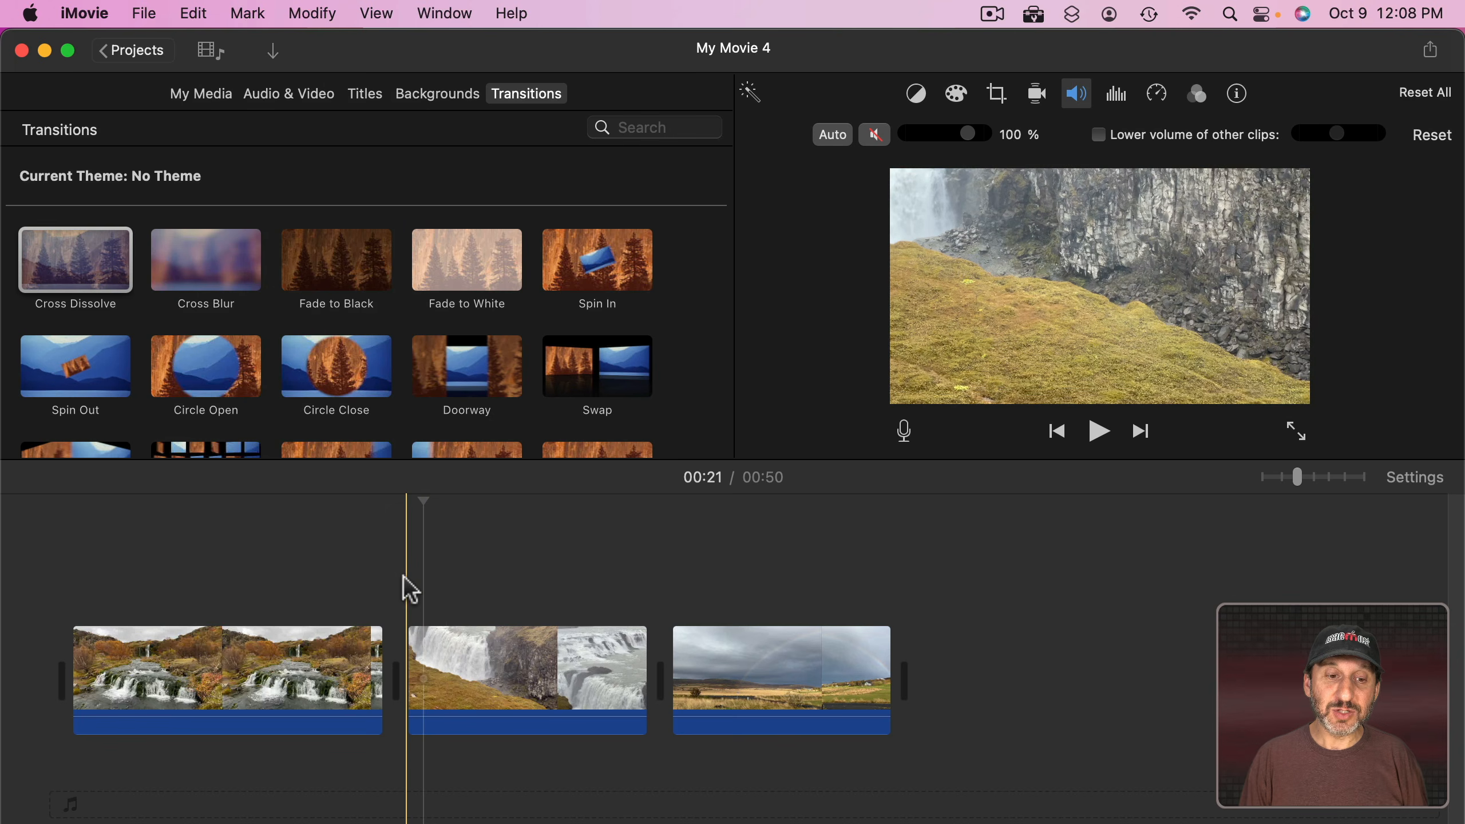
key(super+t)
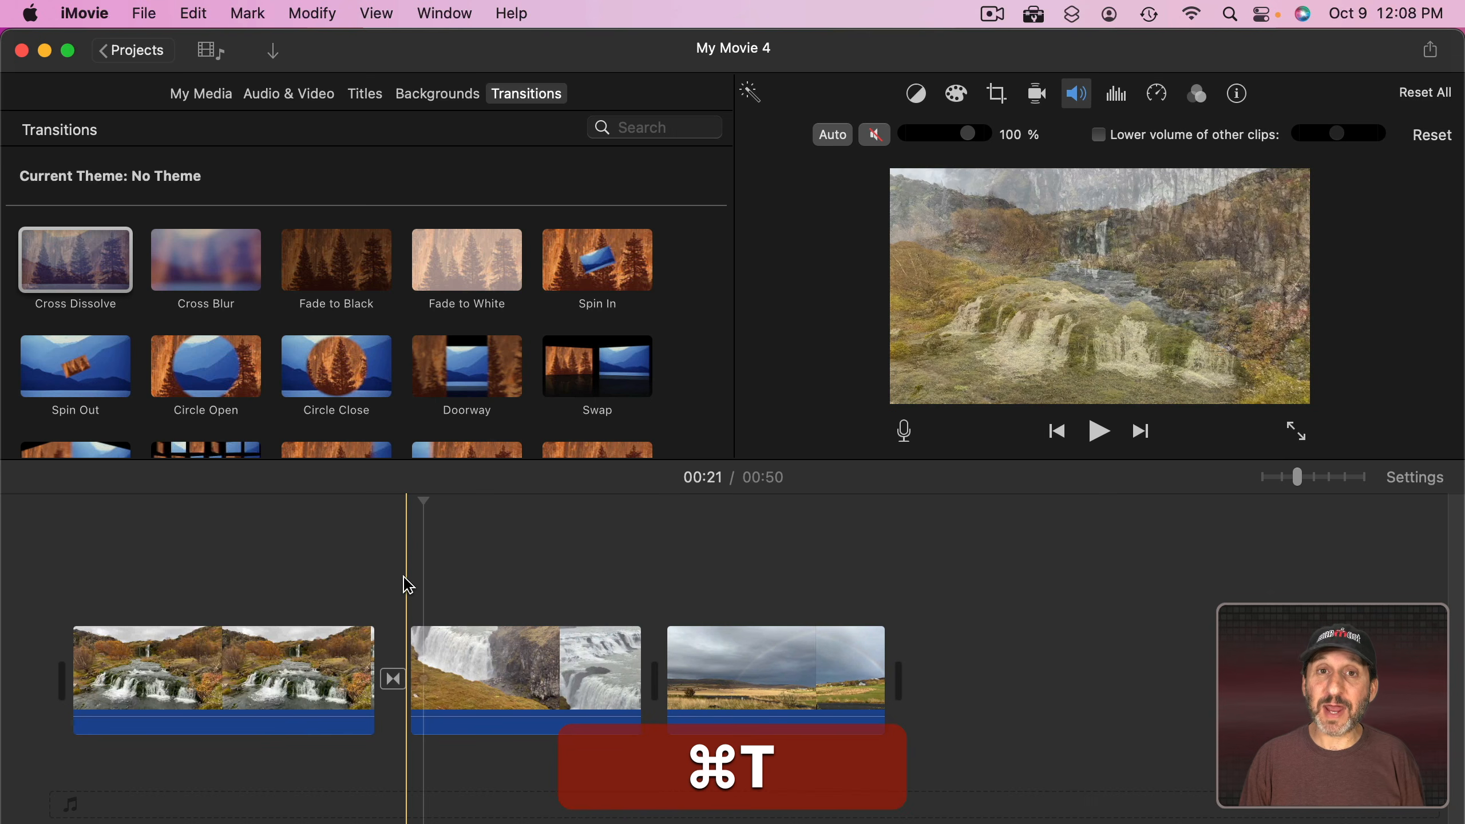
key(super+t)
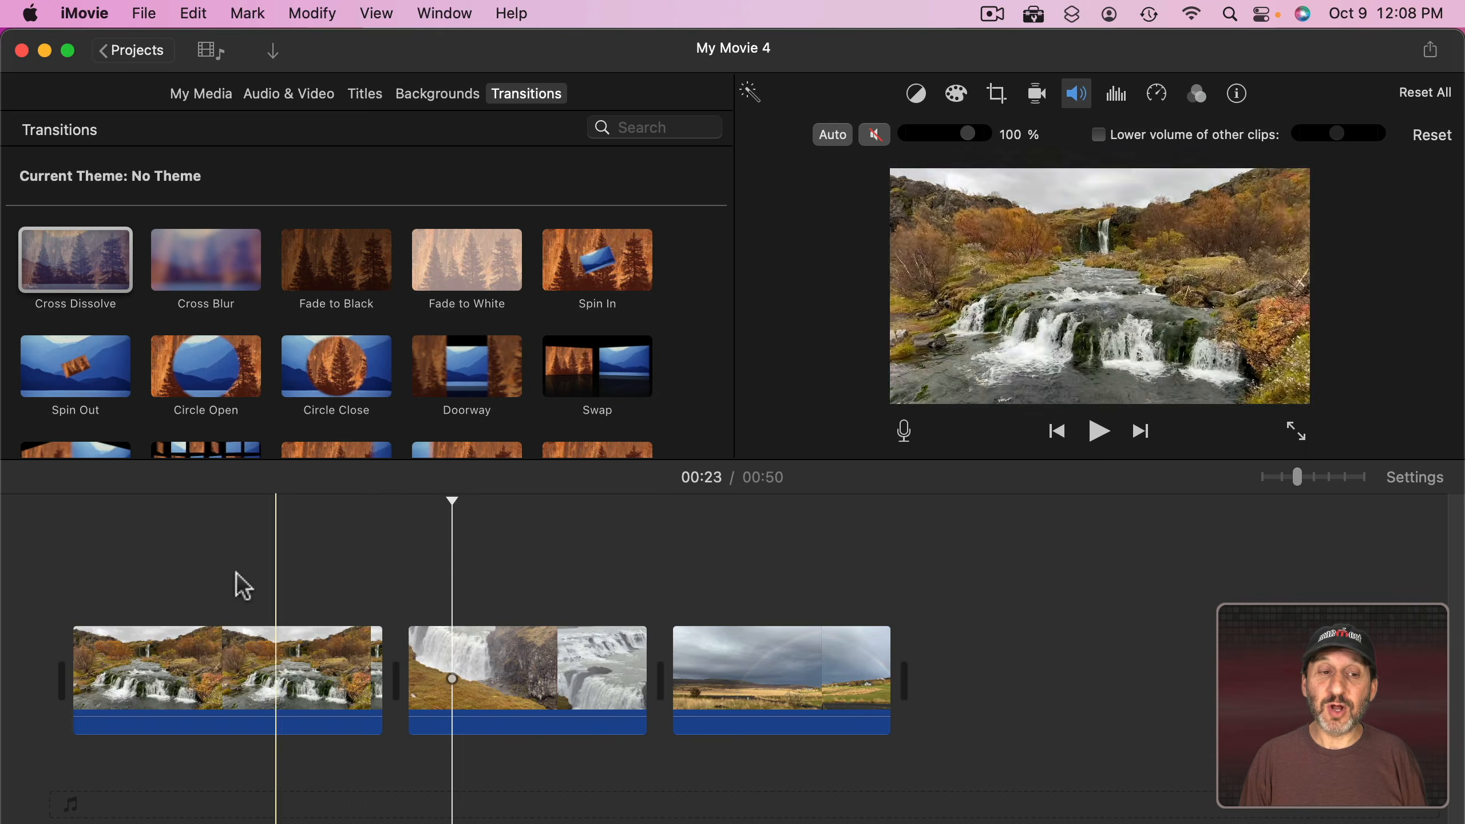
Select all three clips in the timeline and add Cross Dissolve transitions to them at once
drag(180, 575, 788, 669)
key(super+a)
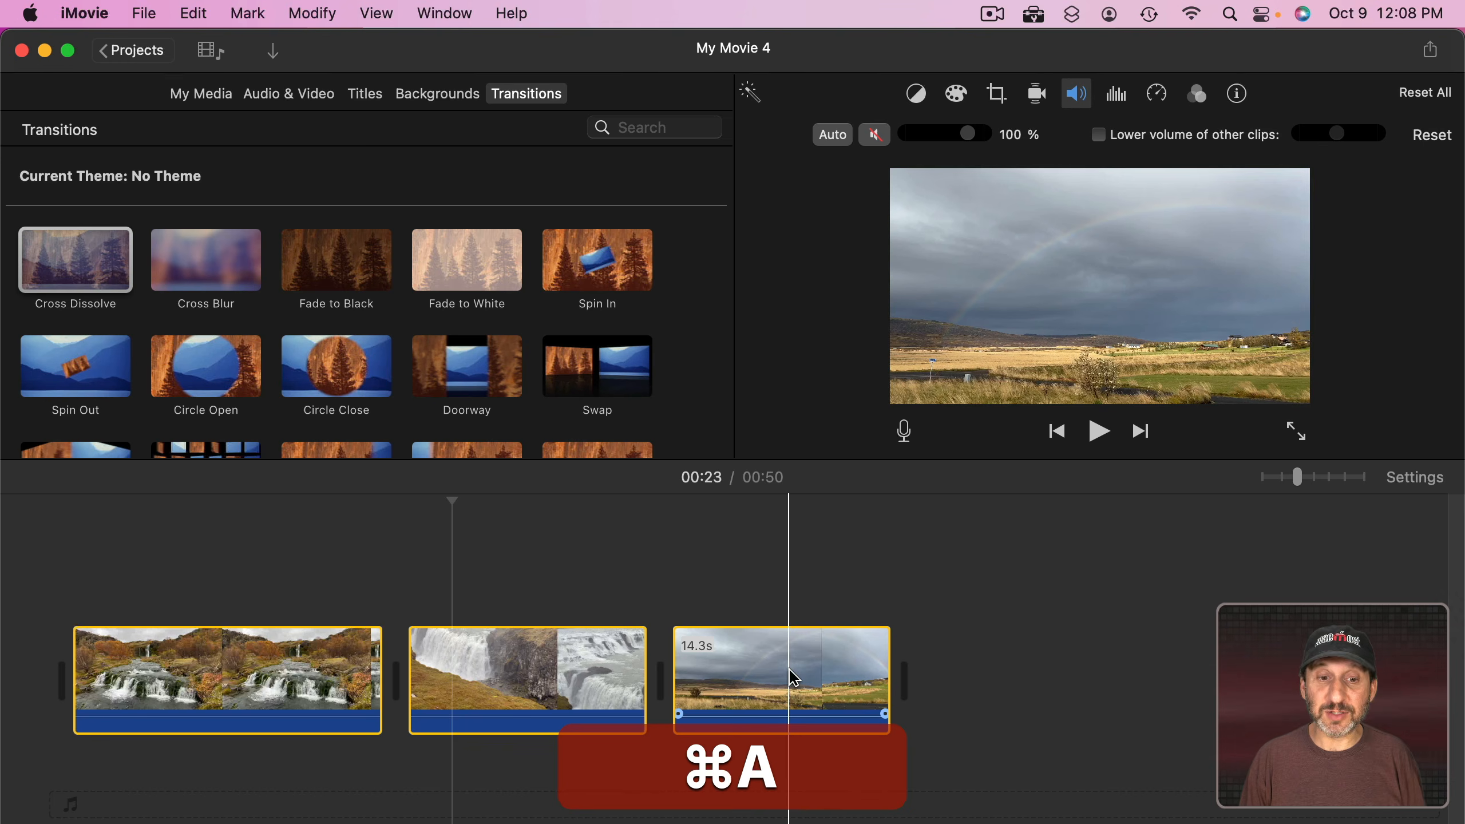
key(super+t)
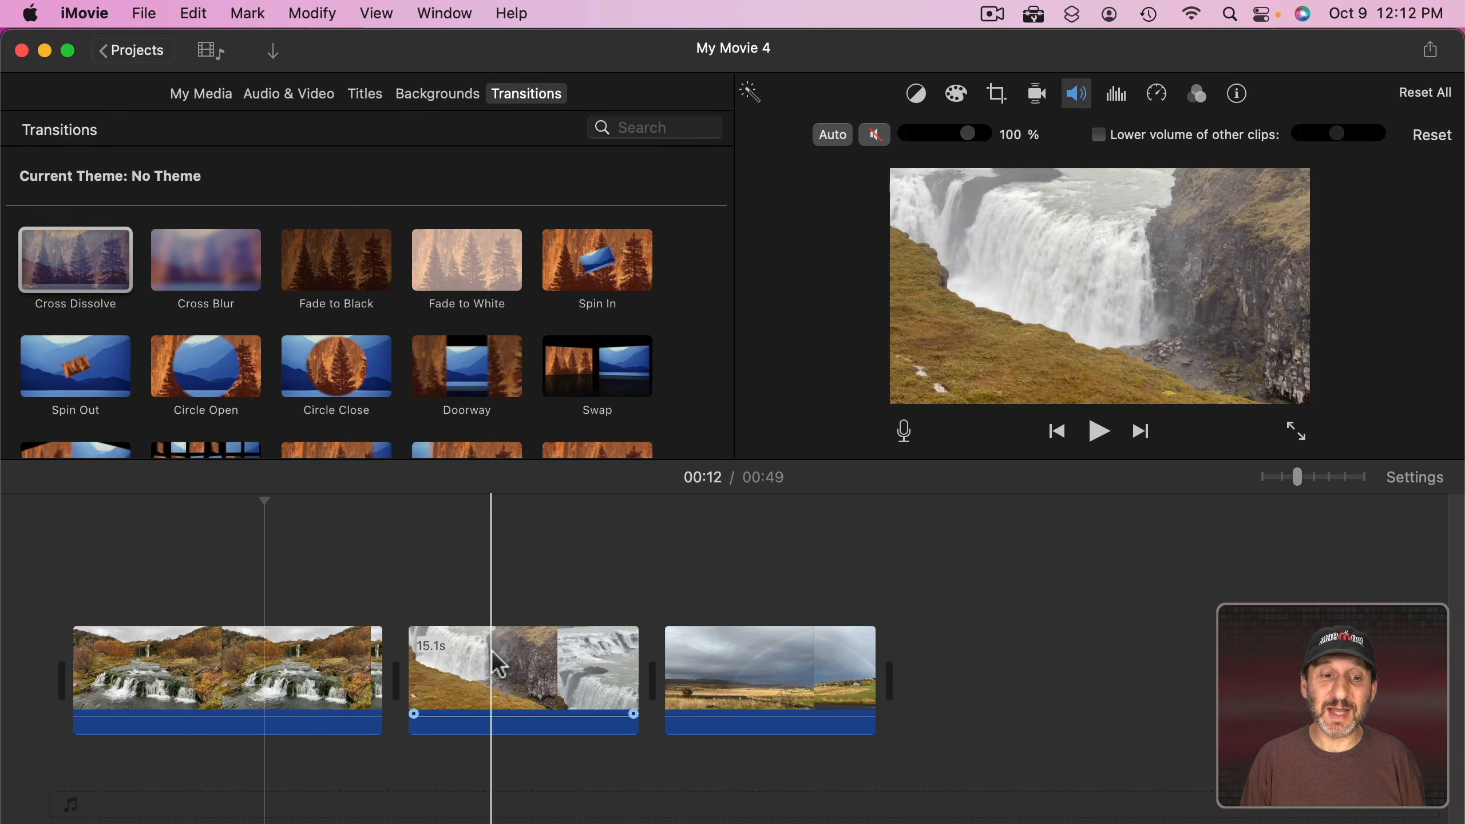
Apply Cross Dissolve from the library to the selected first clip, and undo the addition
click(326, 664)
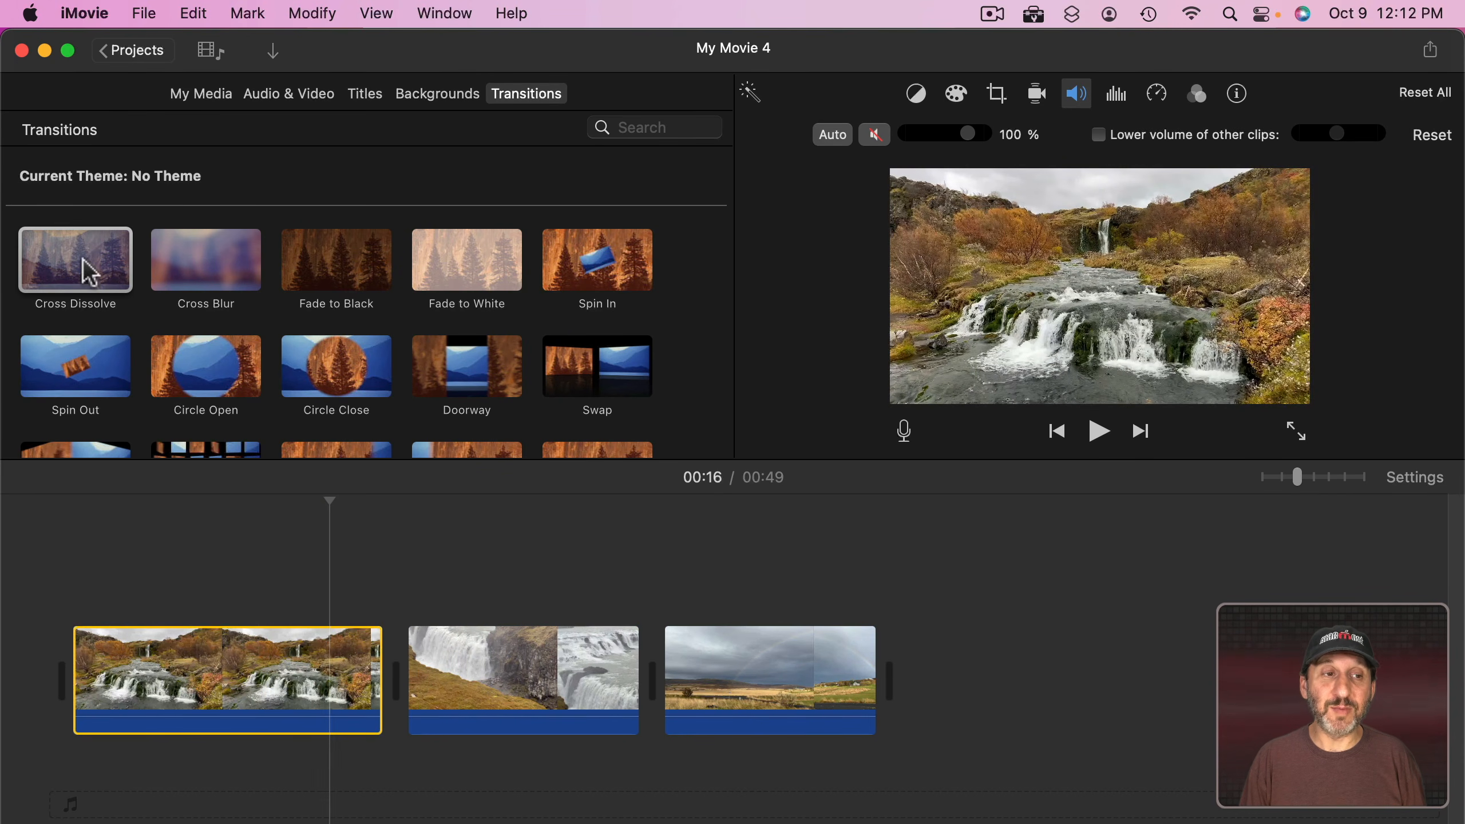
double_click(88, 268)
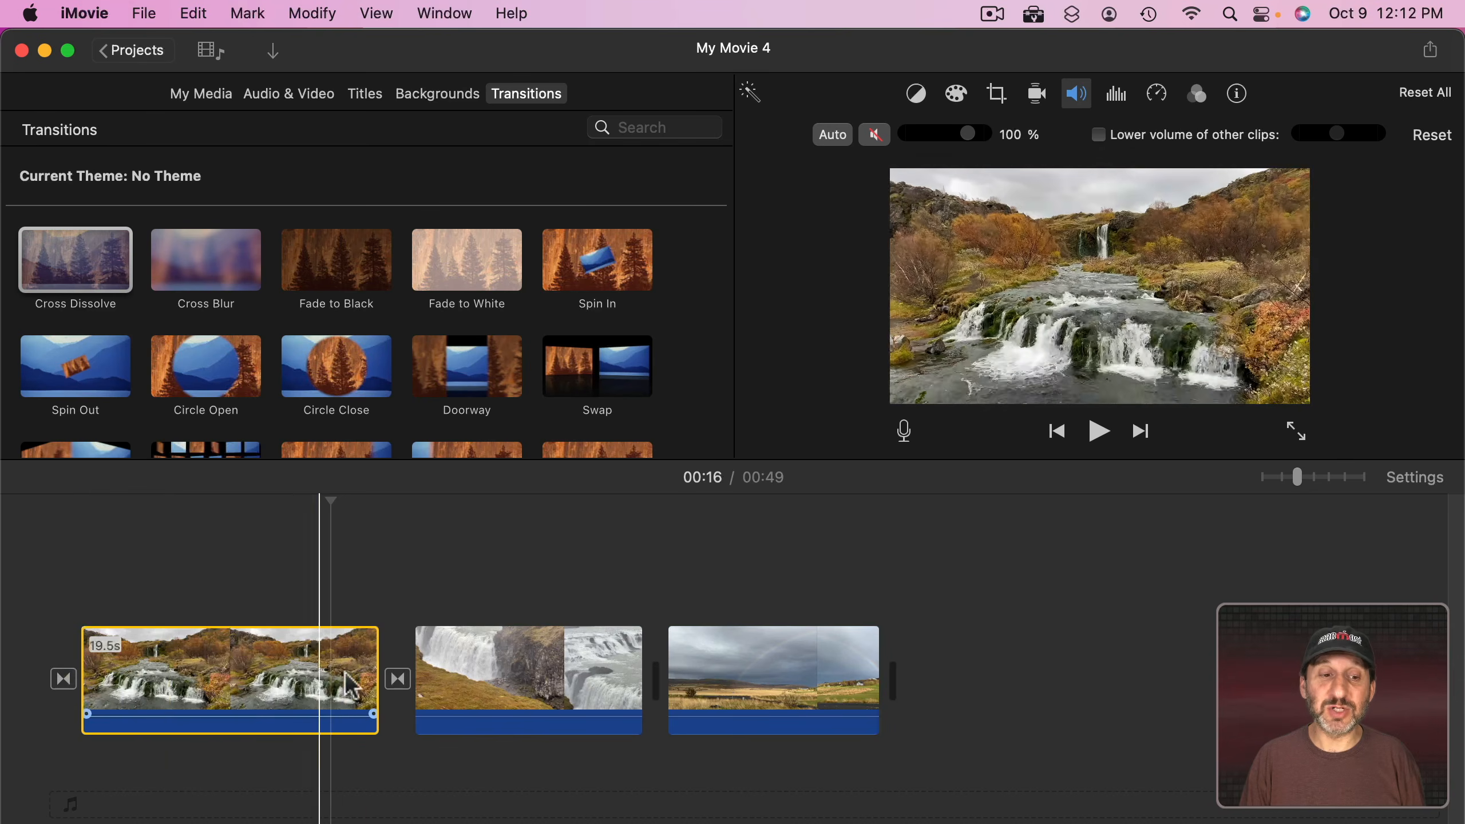
key(super+z)
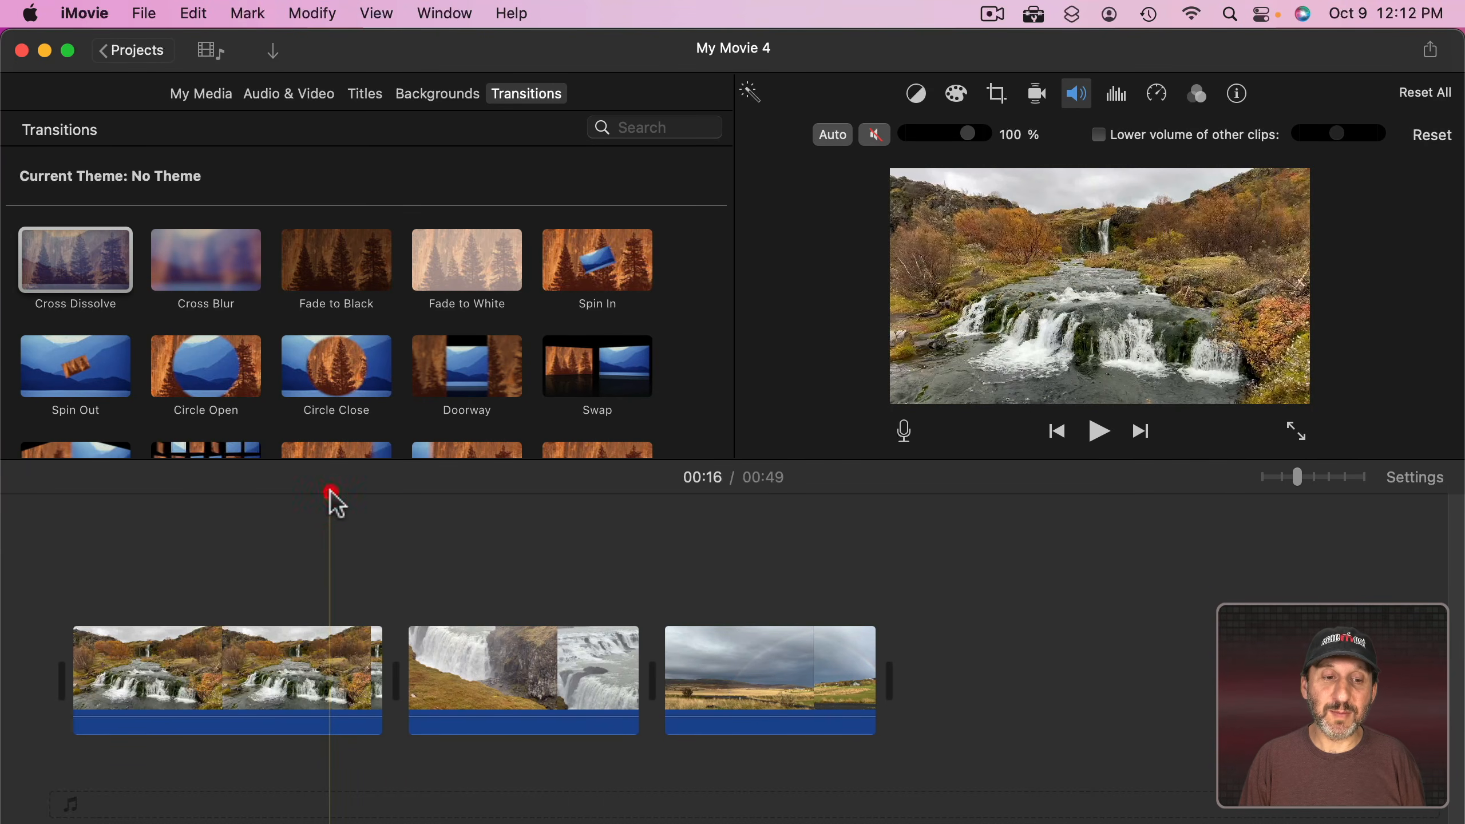
Add a Cross Dissolve at the cut between the first and second clips and set its duration to 0.5 s
click(388, 505)
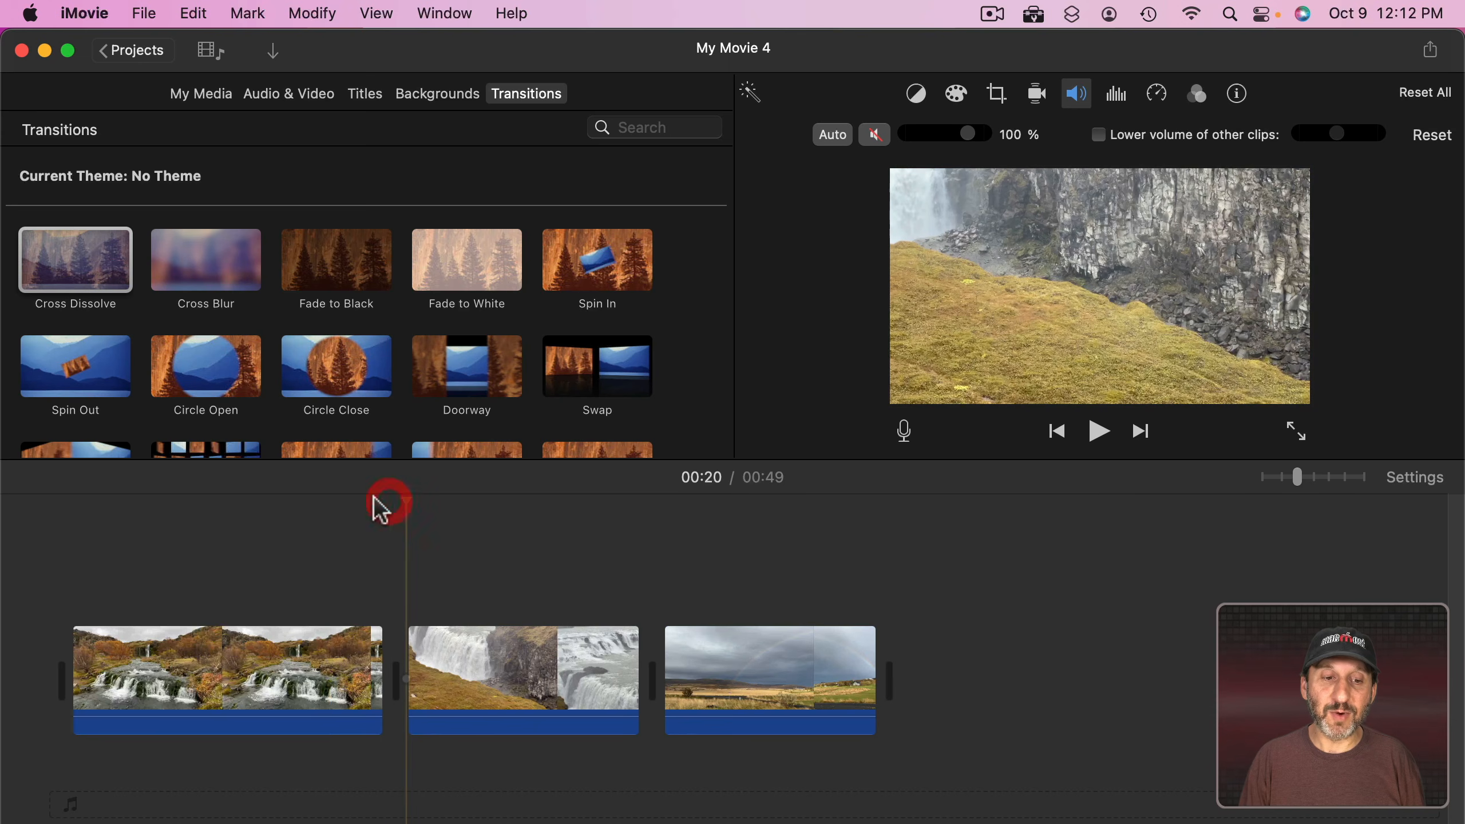
double_click(92, 263)
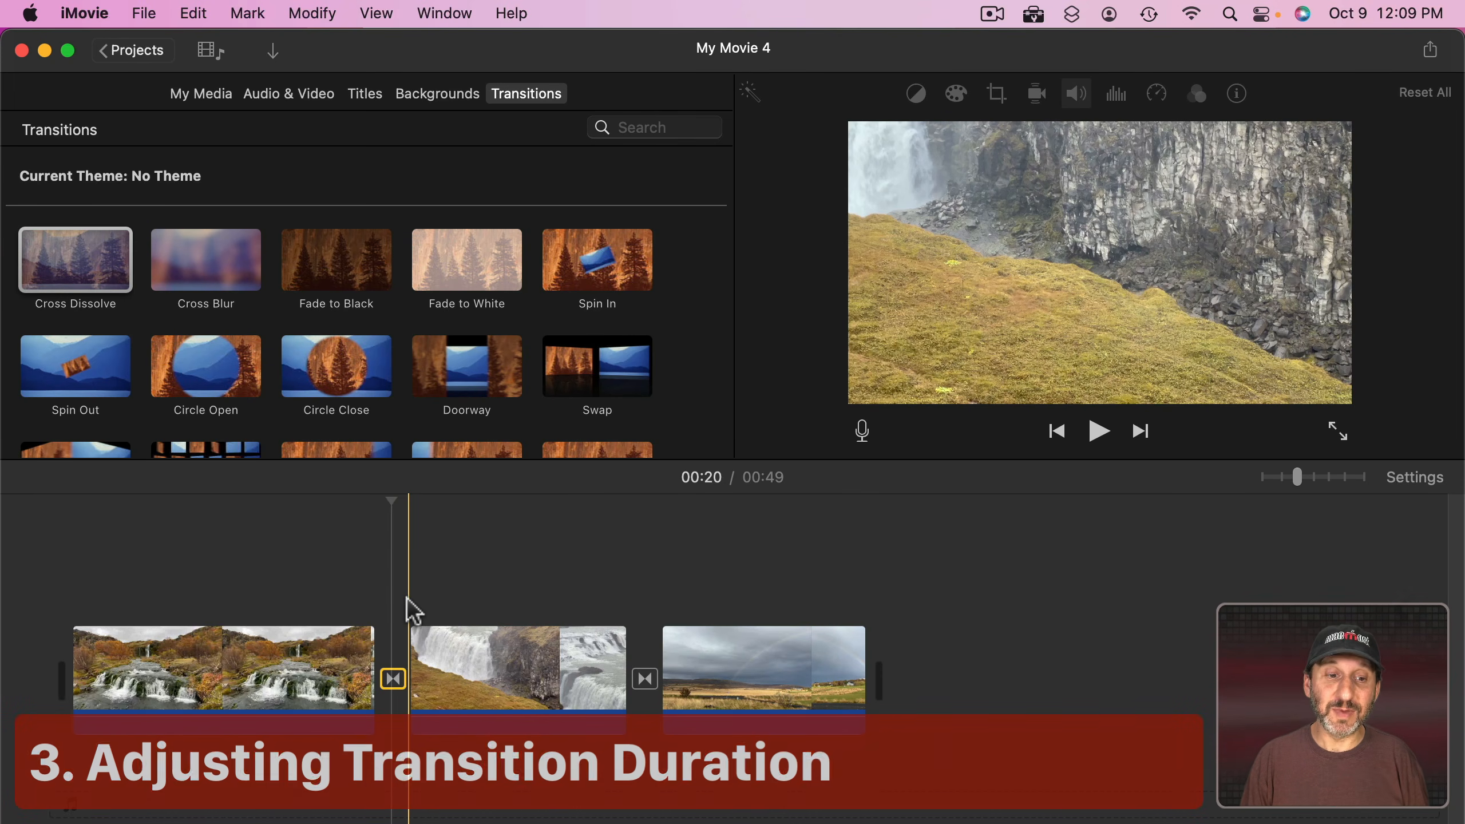
double_click(393, 679)
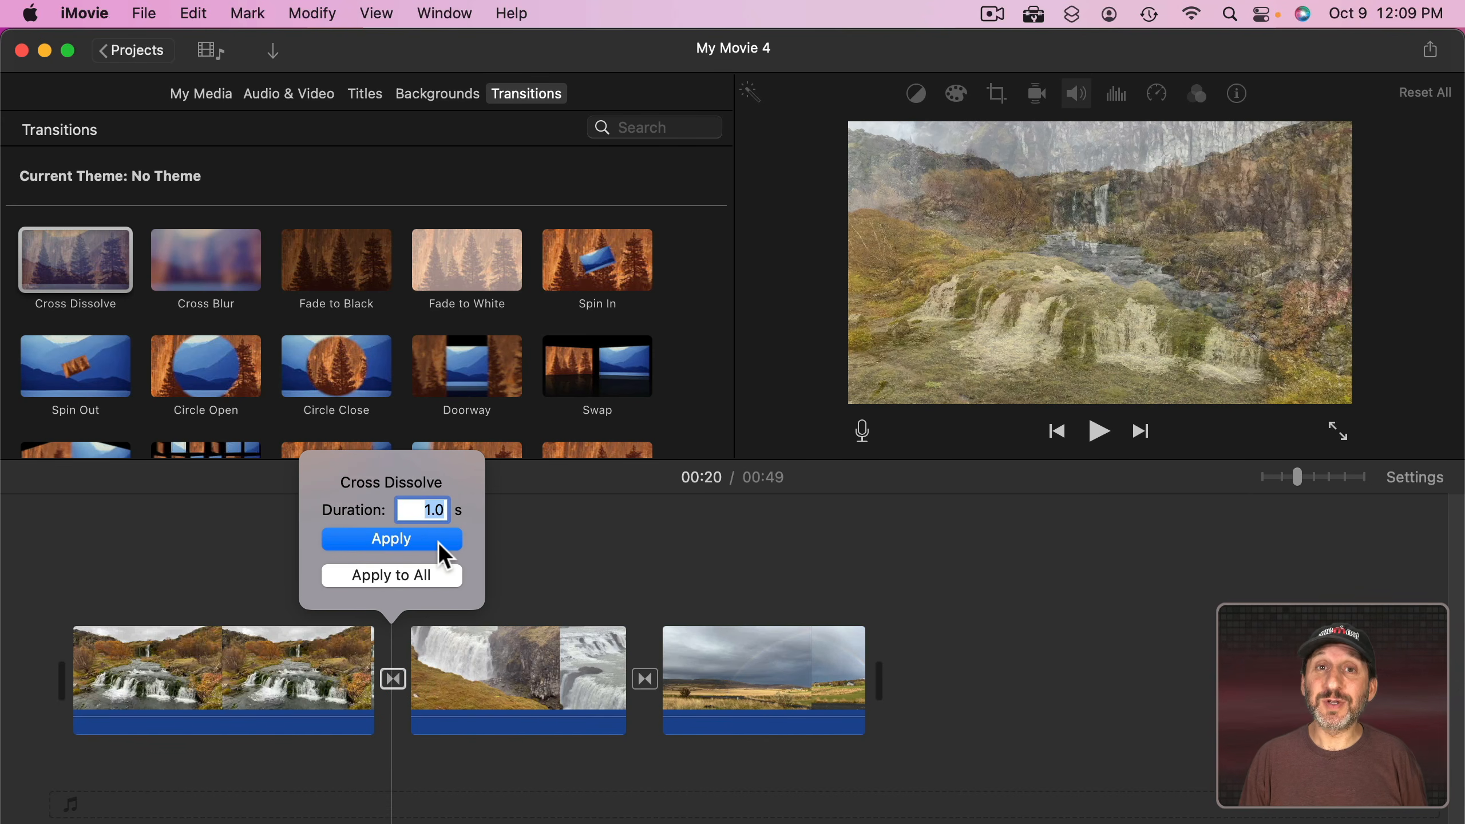
text(0.5)
key(Return)
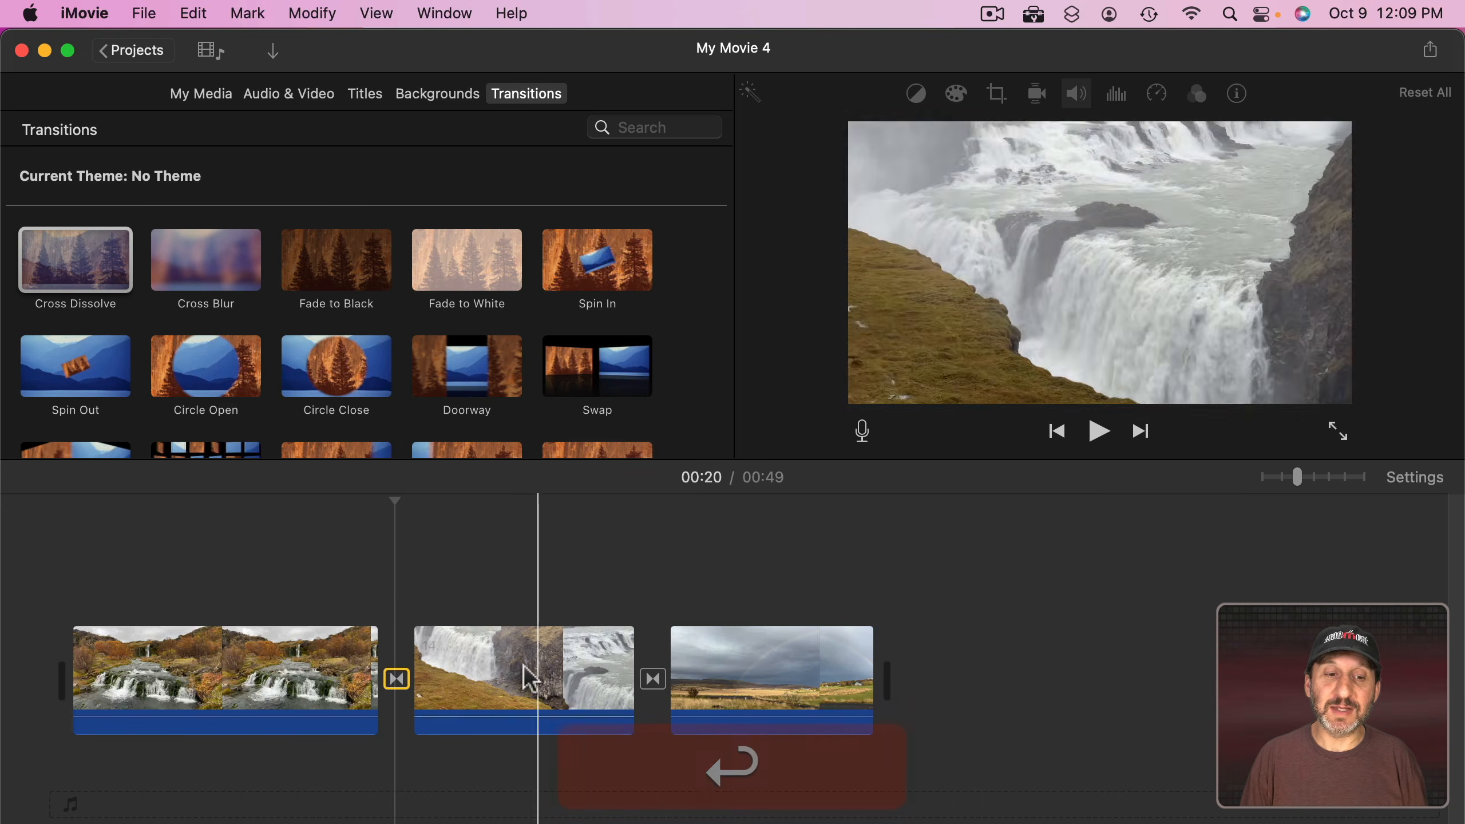
key(space)
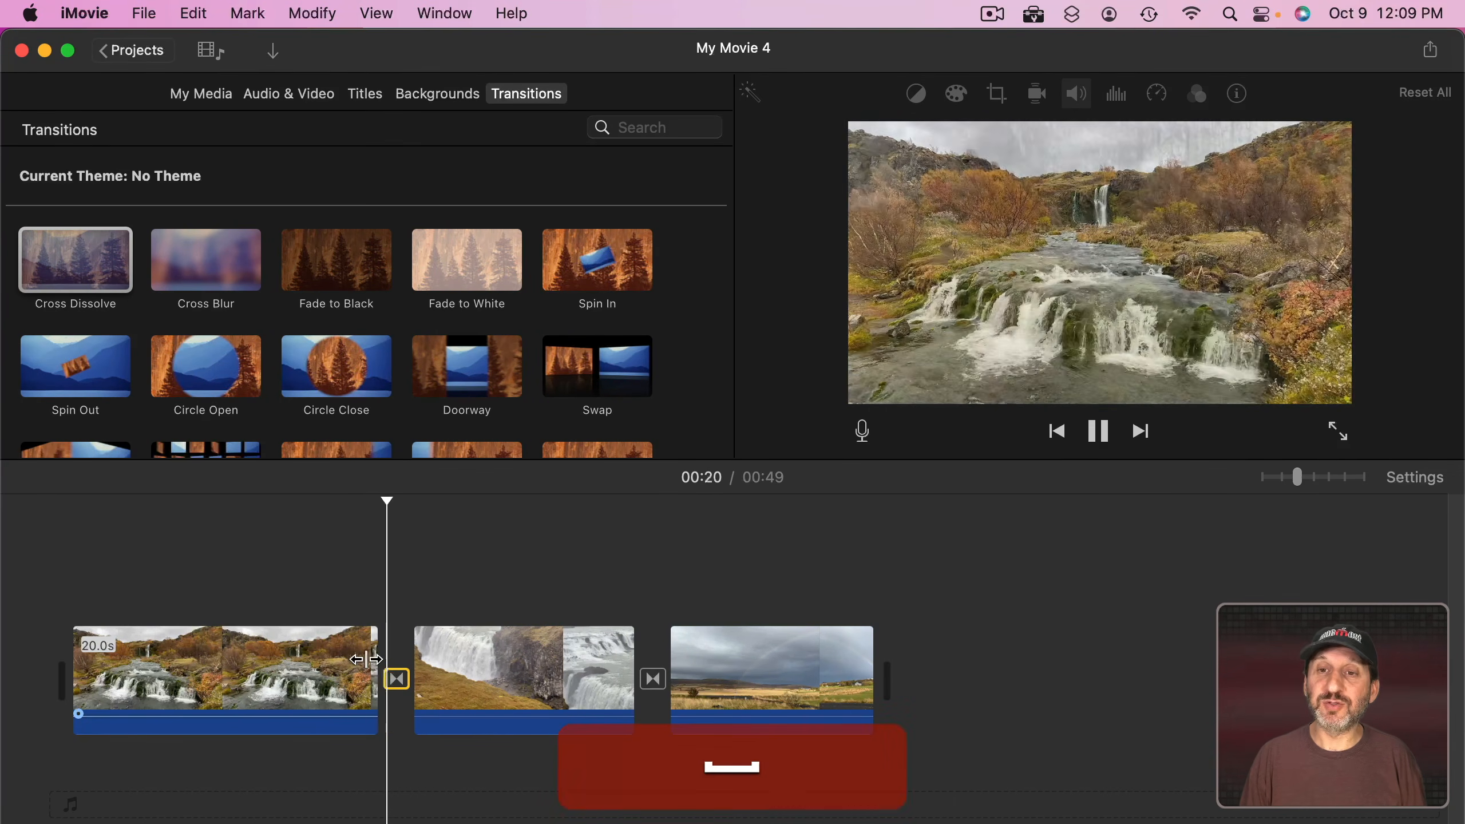
click(454, 548)
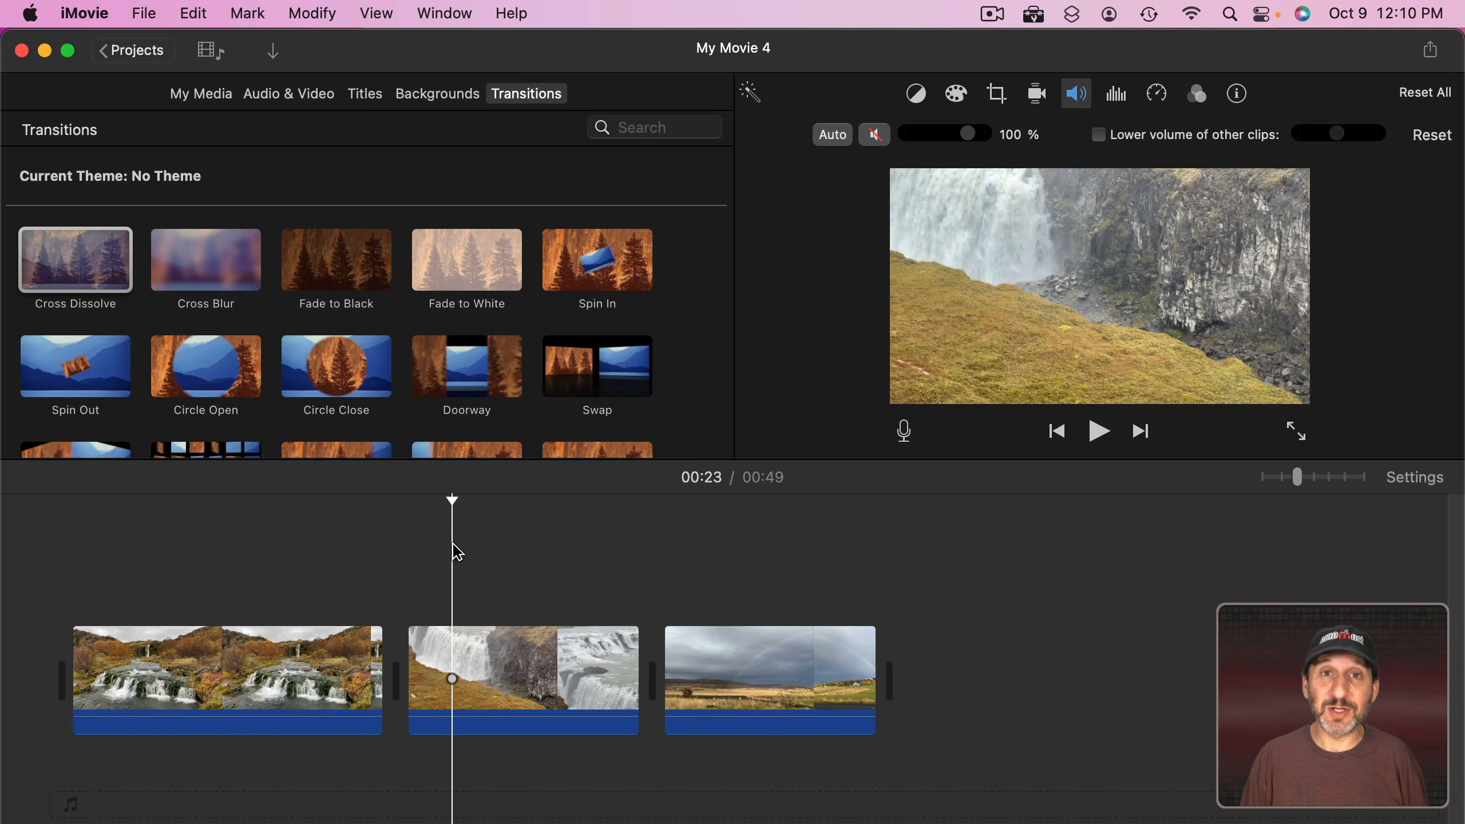
Set the default duration for transitions added to the timeline to 0.5 s in the preferences
click(85, 12)
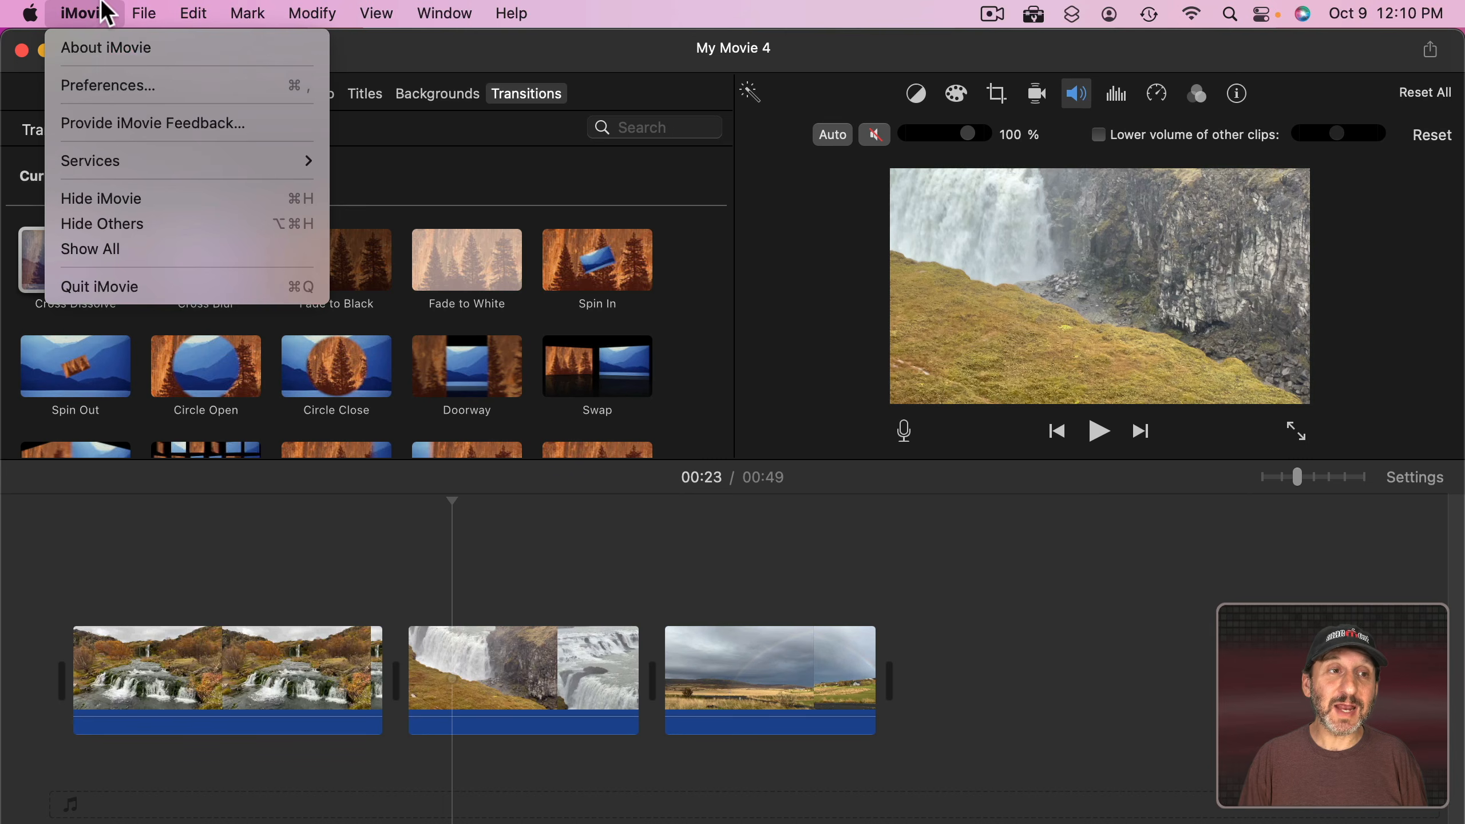
click(113, 86)
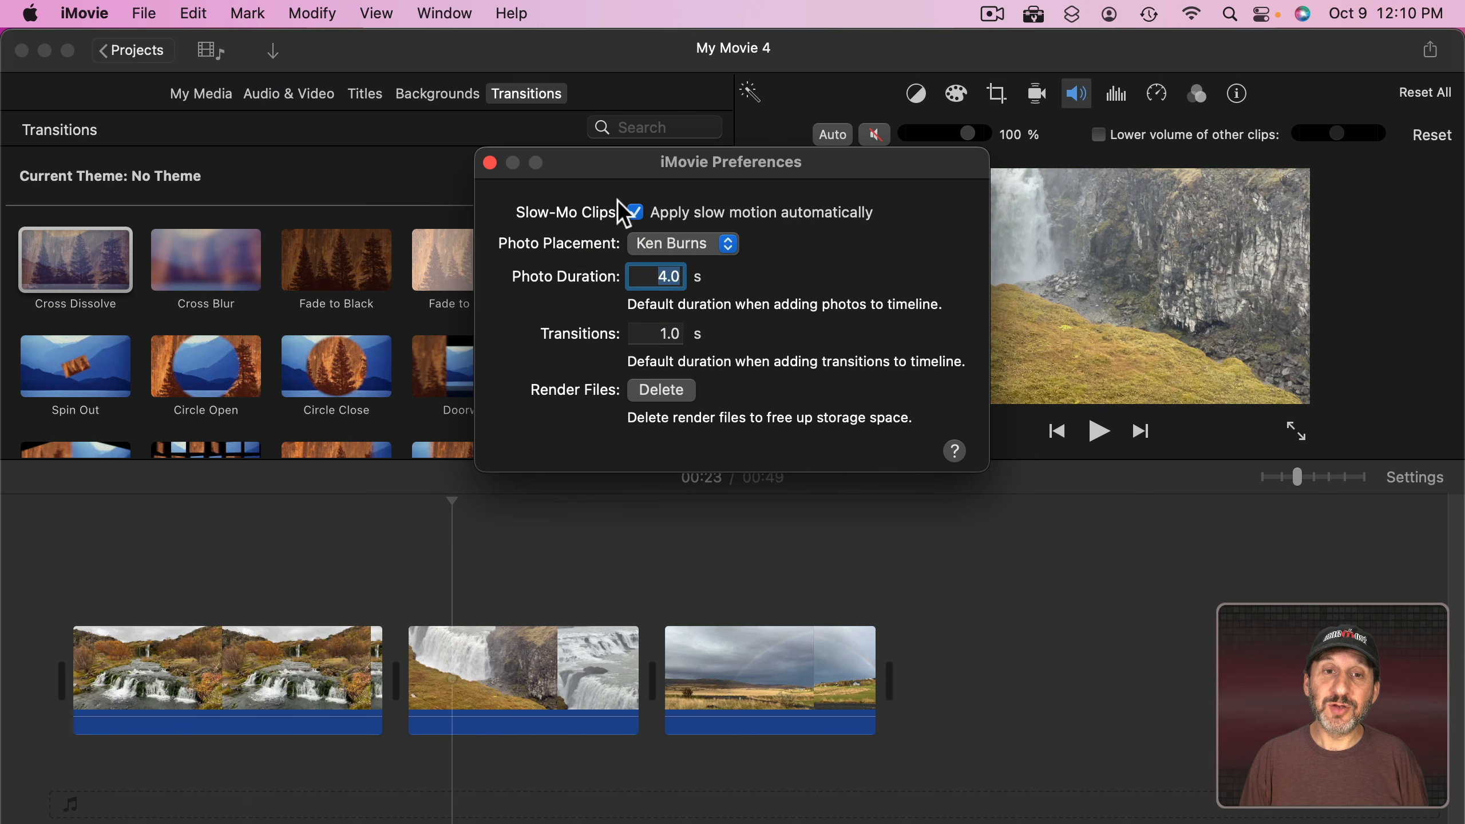
click(665, 334)
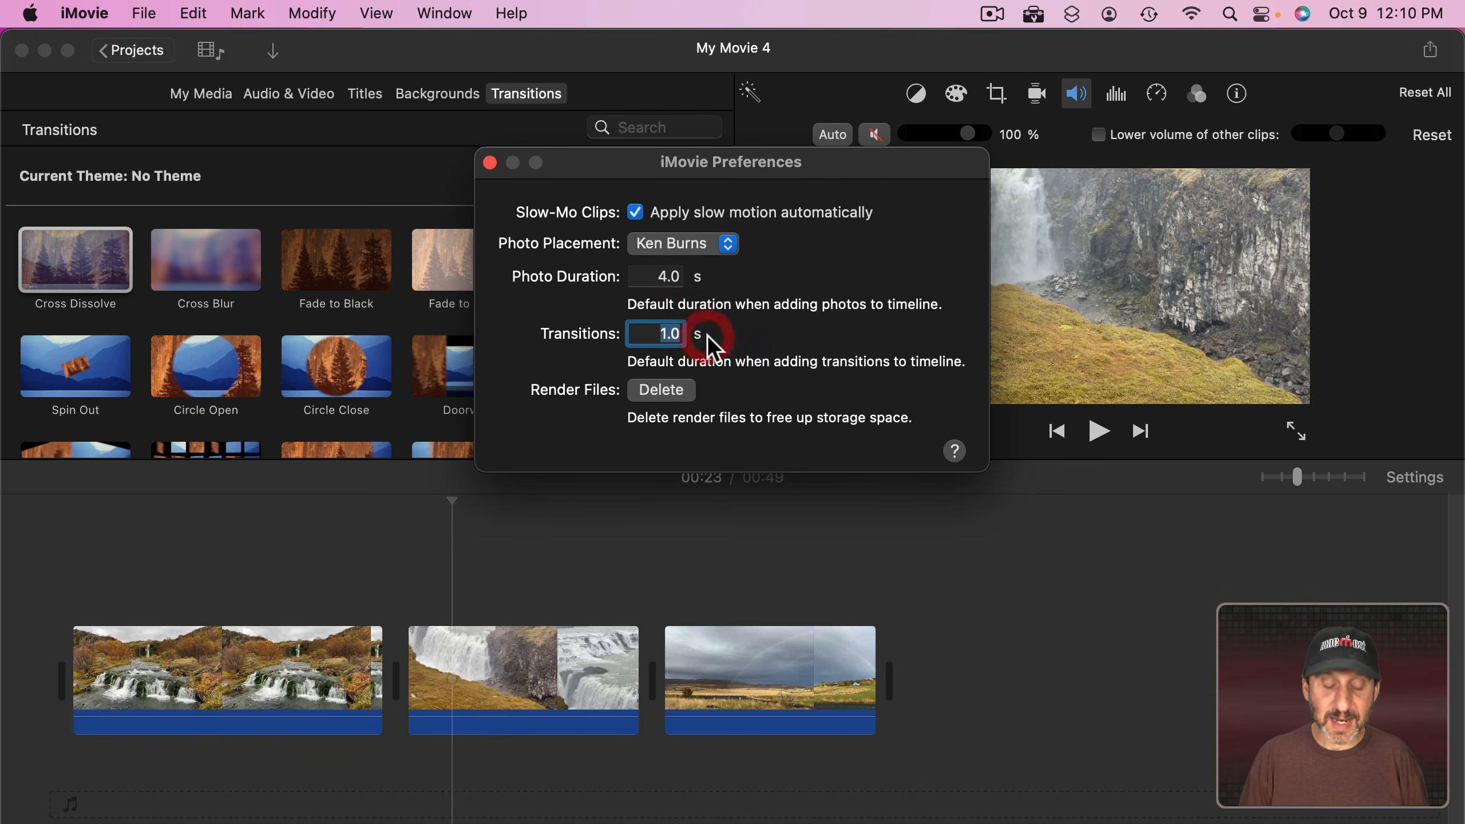
text(0.5)
key(Return)
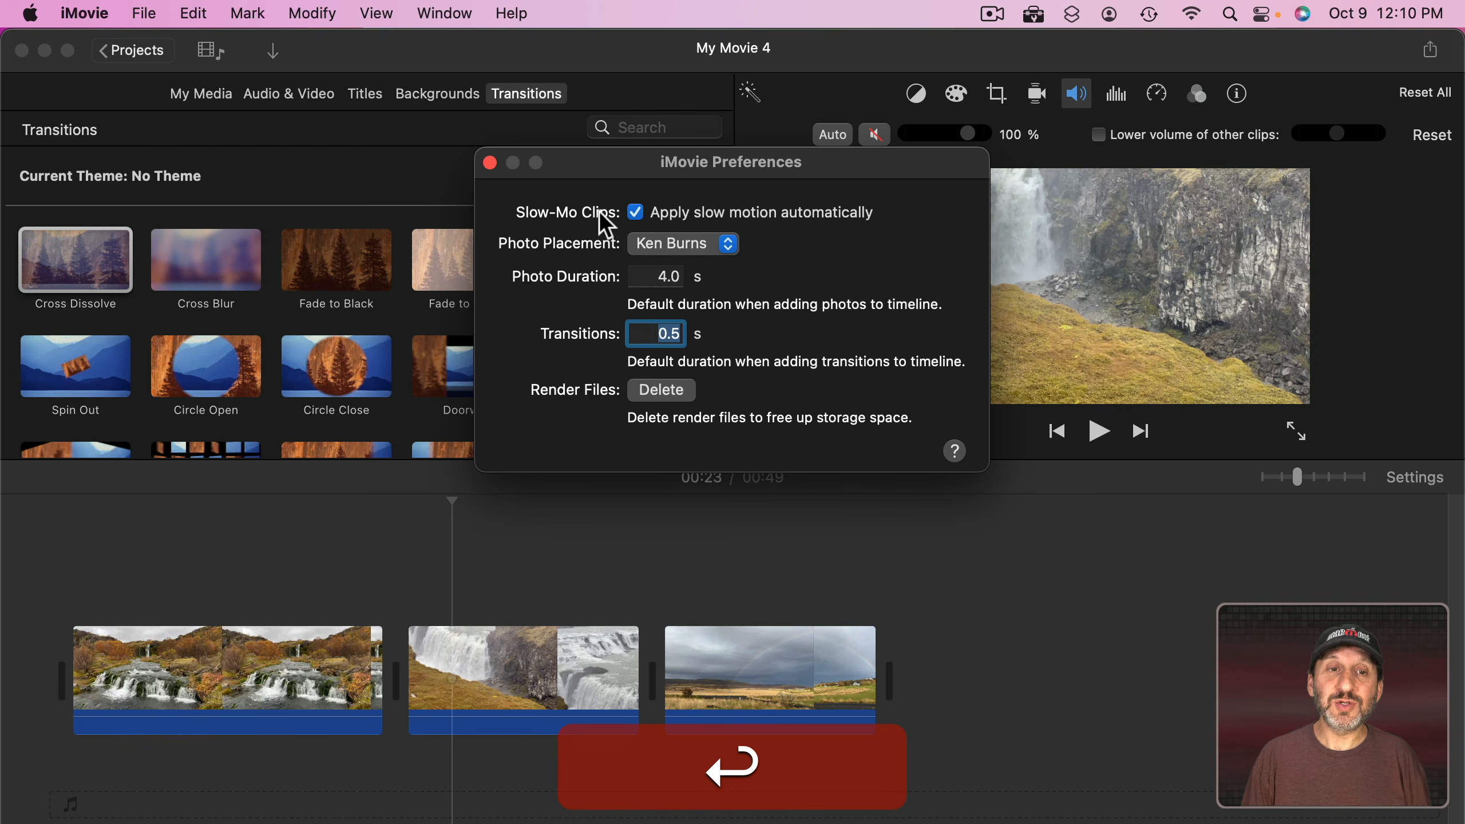
click(490, 163)
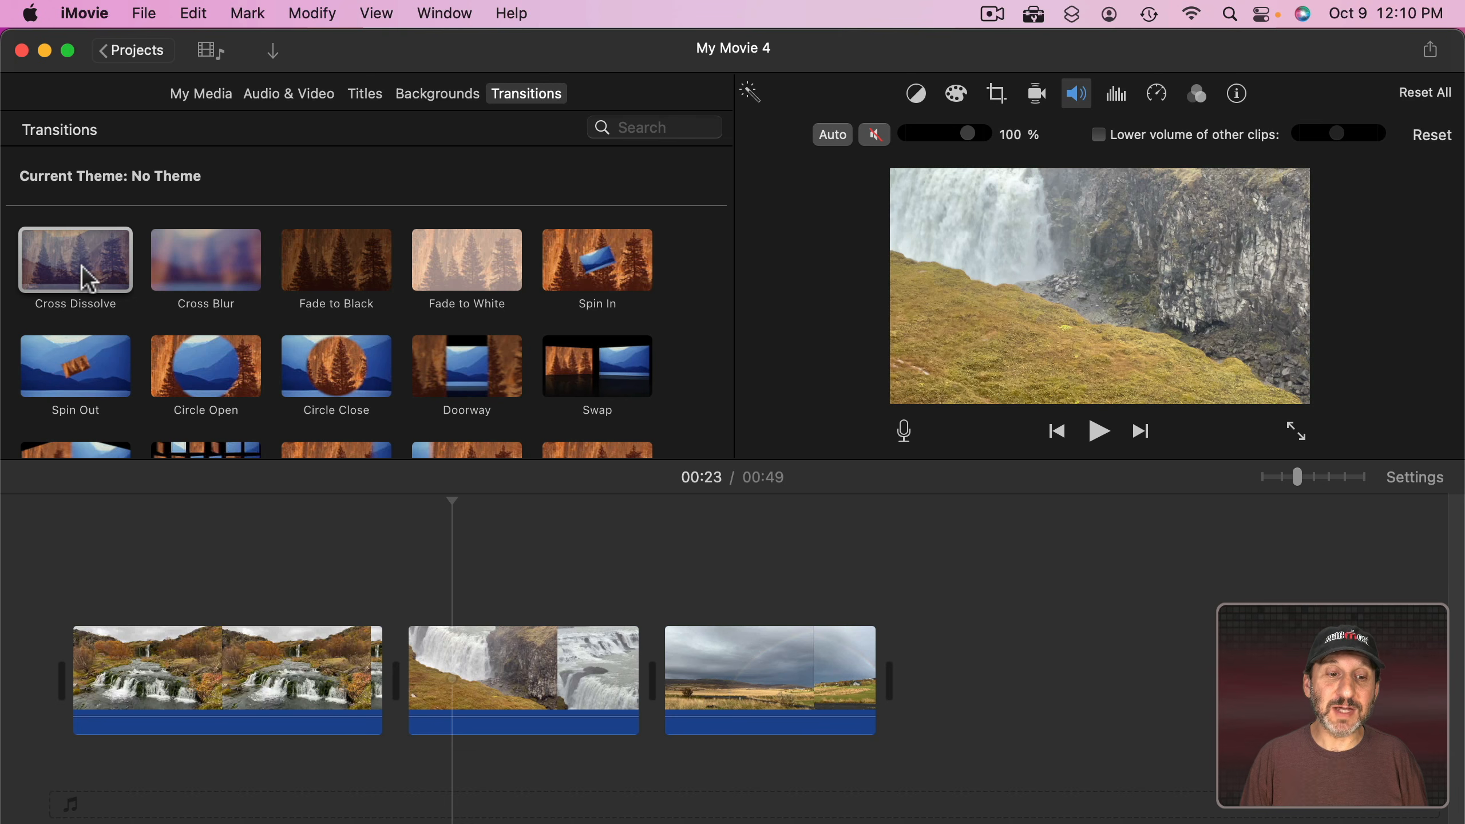
Add a Cross Dissolve between the first and second clips and check its duration setting
drag(86, 275, 389, 676)
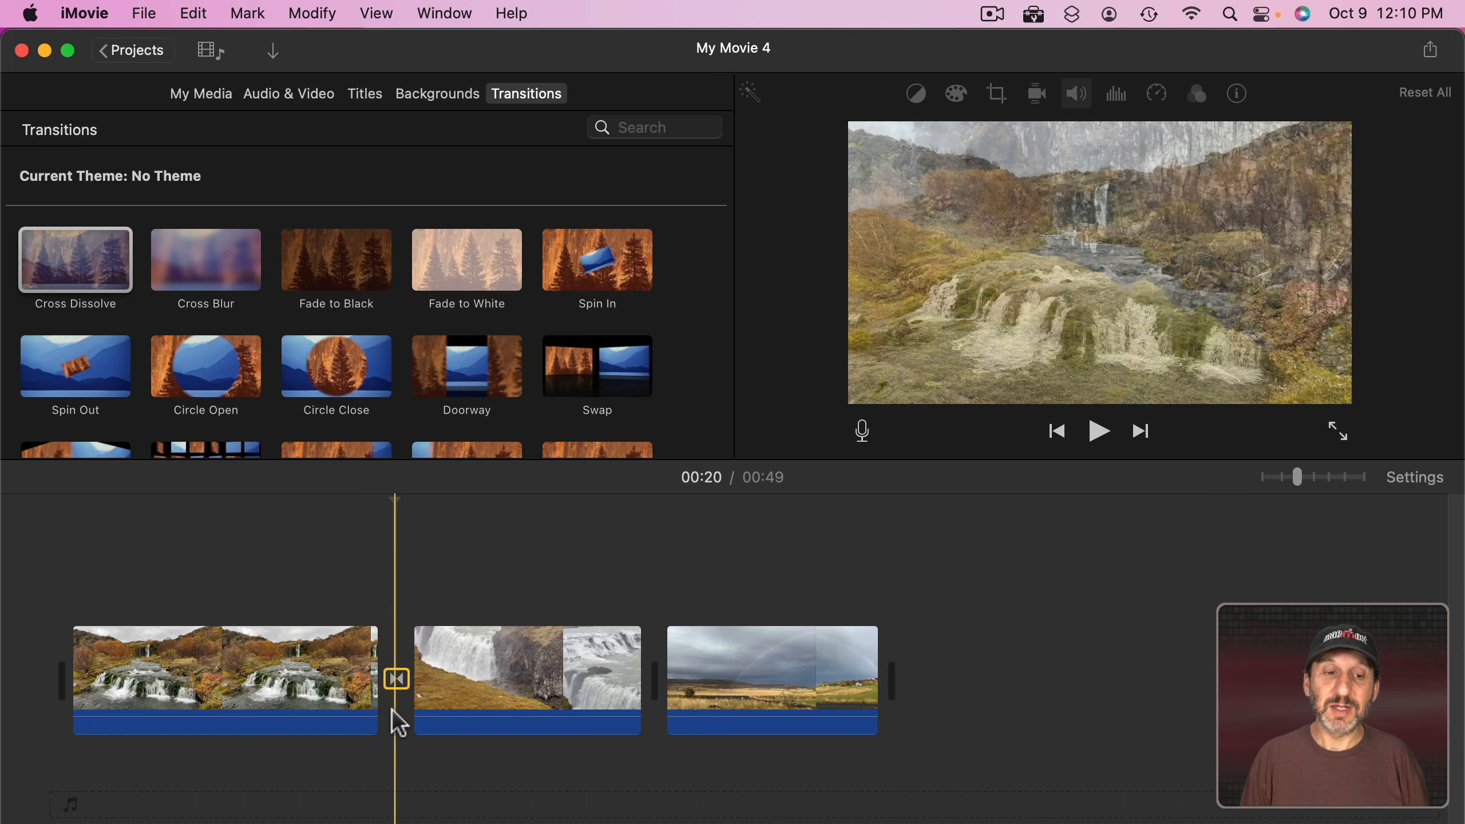
double_click(402, 684)
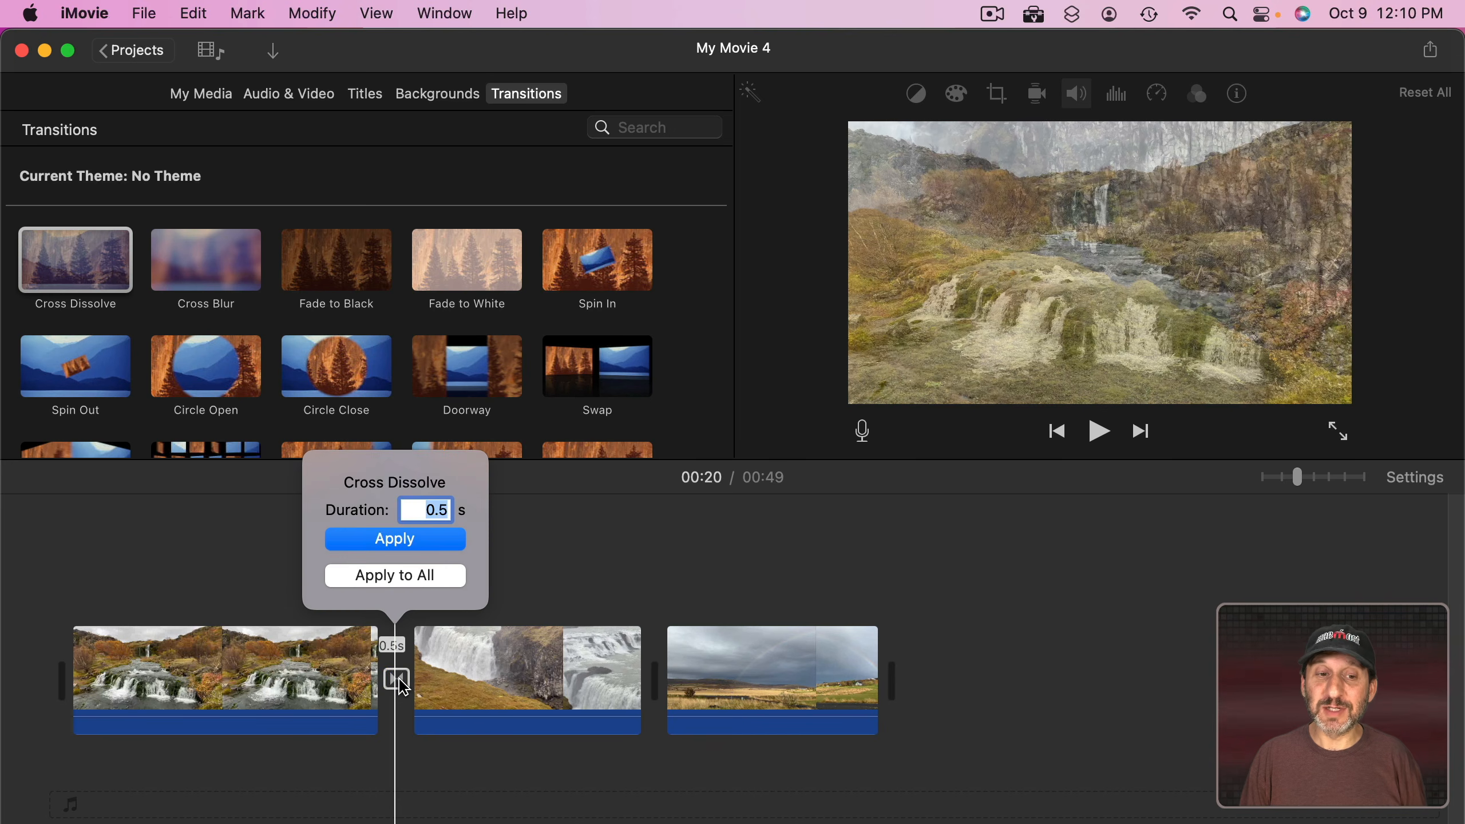
click(539, 567)
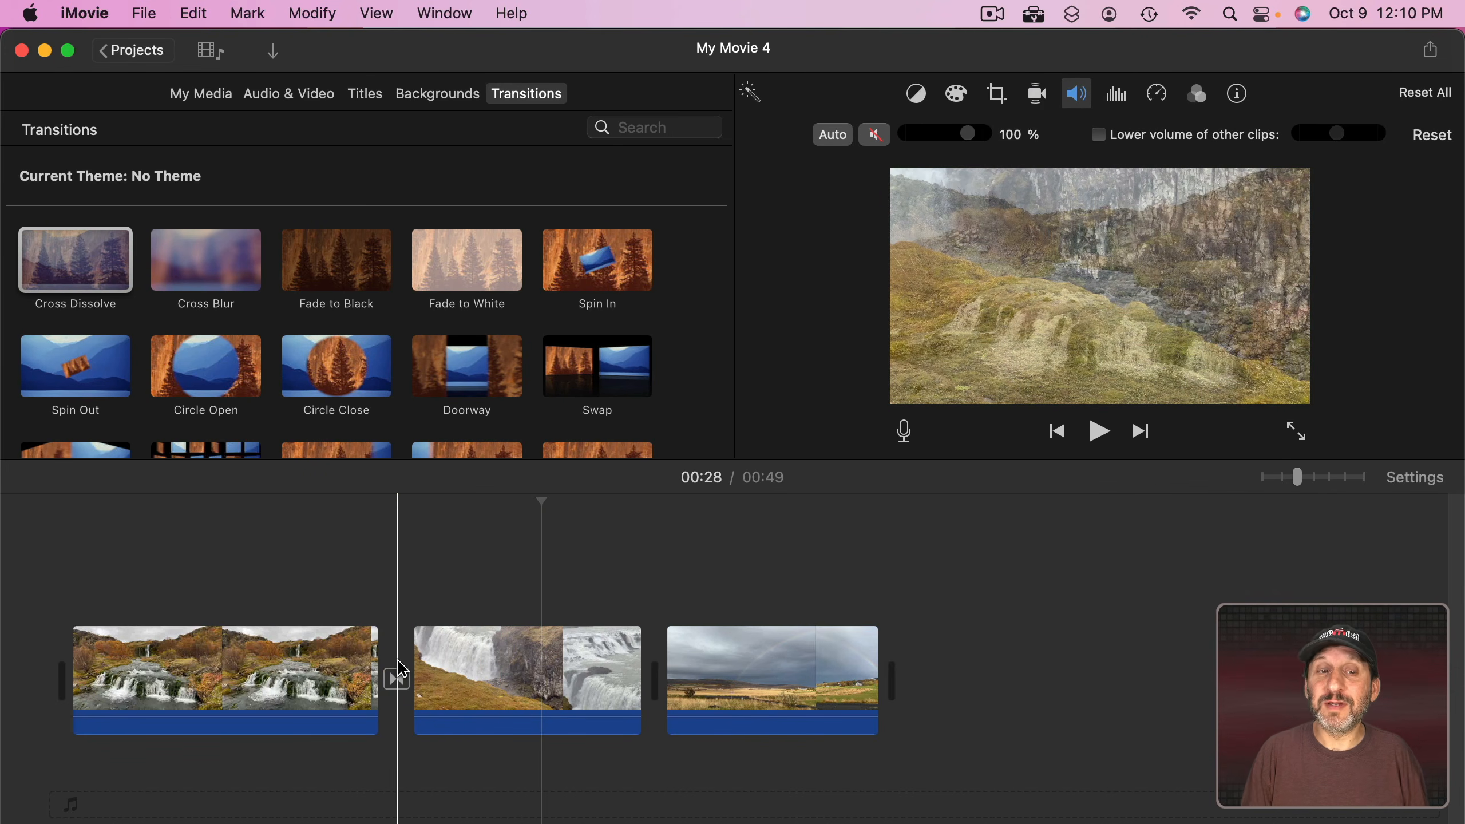
Reopen the iMovie preferences
click(81, 12)
click(97, 87)
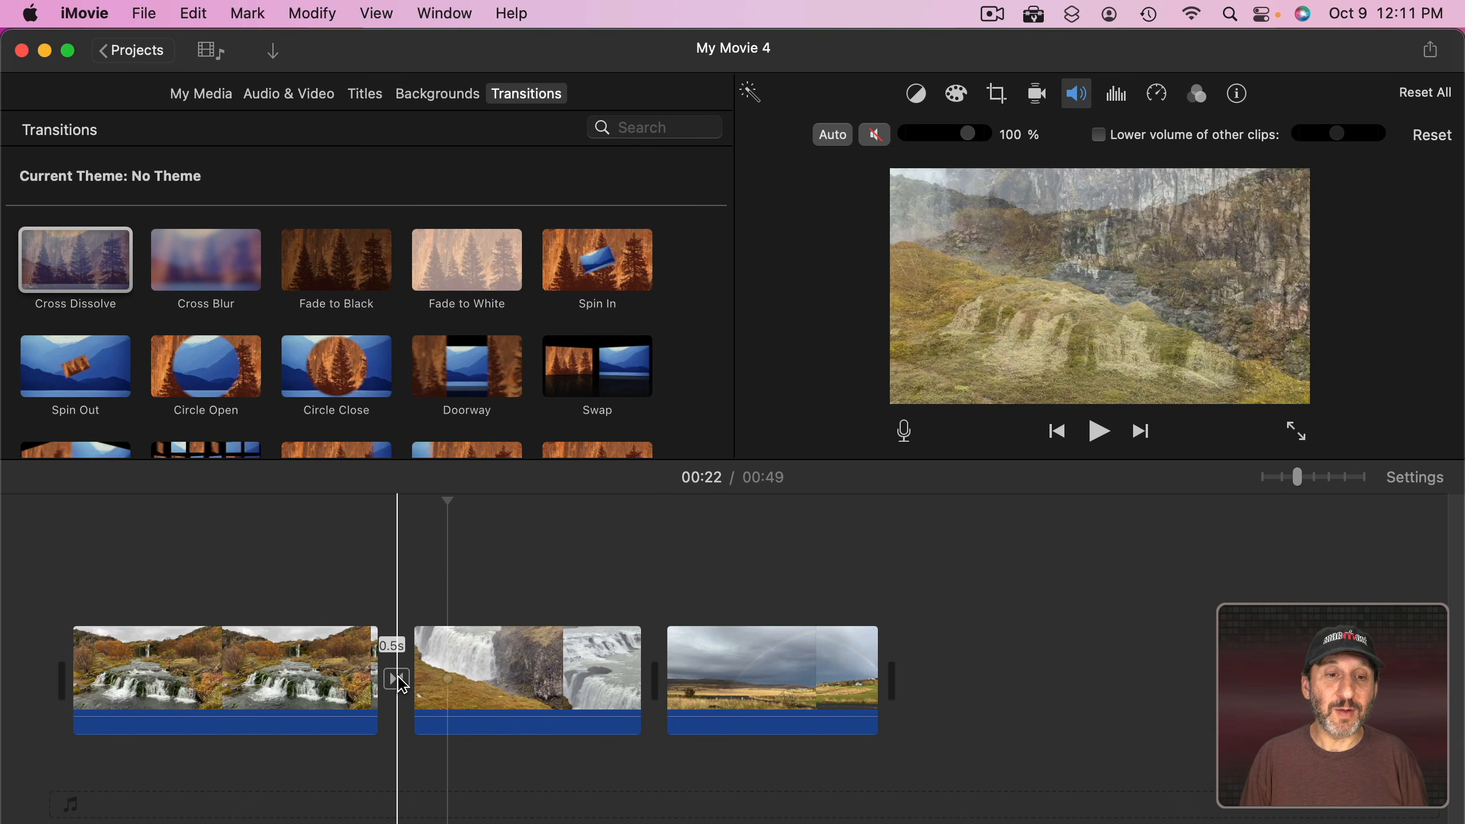
Replace the Cross Dissolve between the first two clips with Circle Open and check the new transition's duration
drag(211, 369, 401, 685)
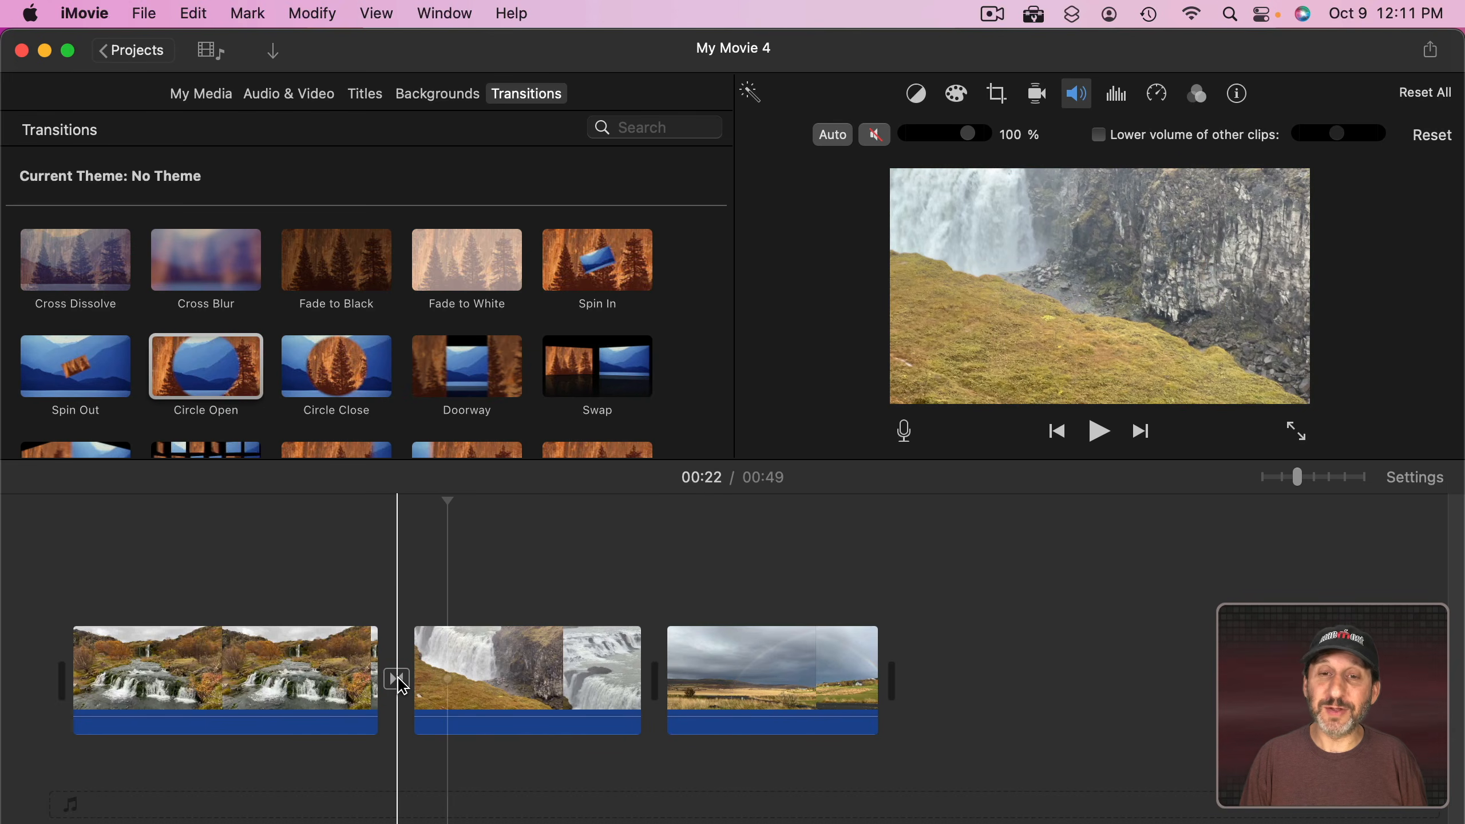
double_click(398, 680)
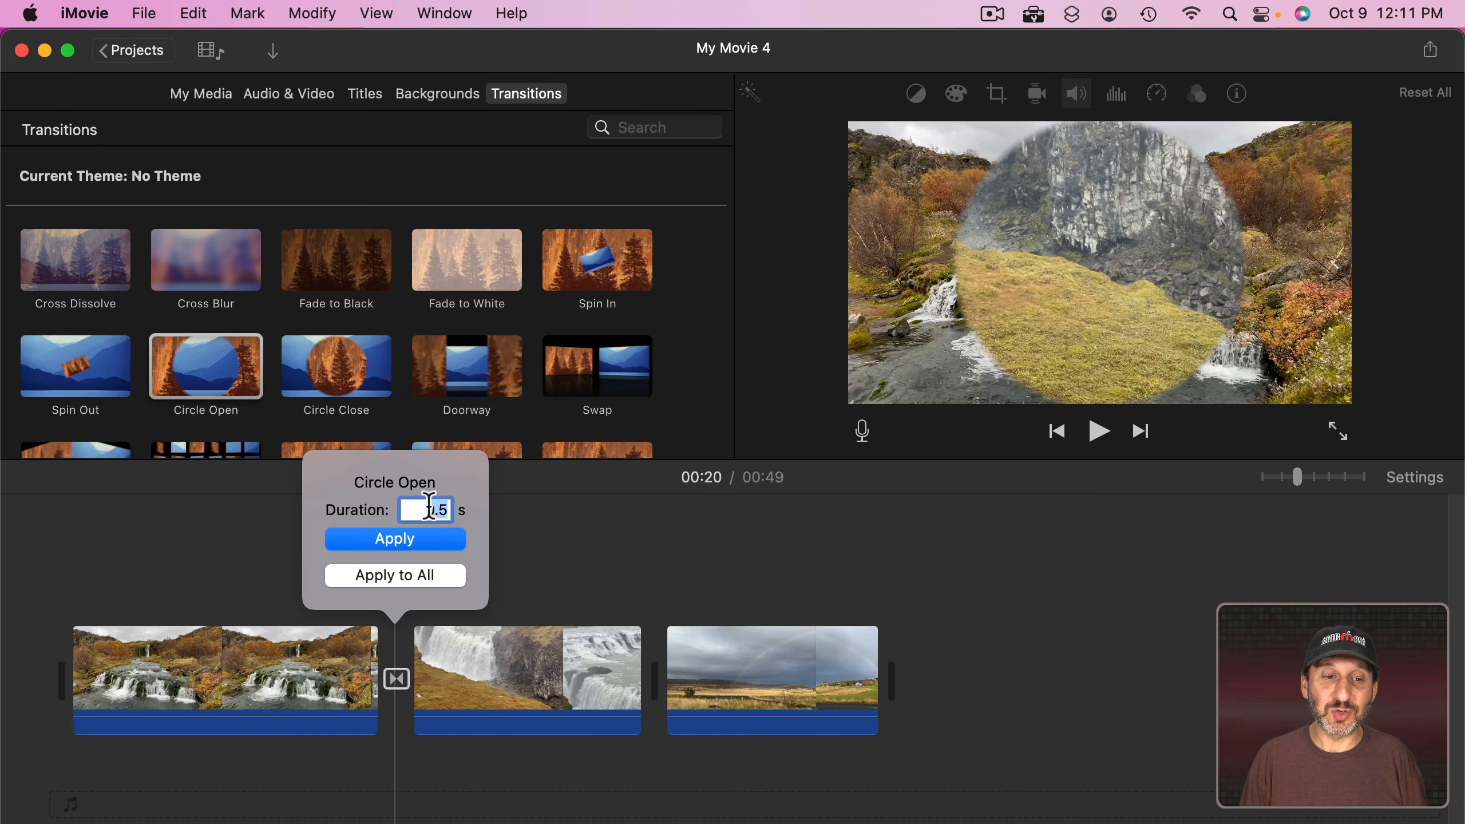
click(525, 536)
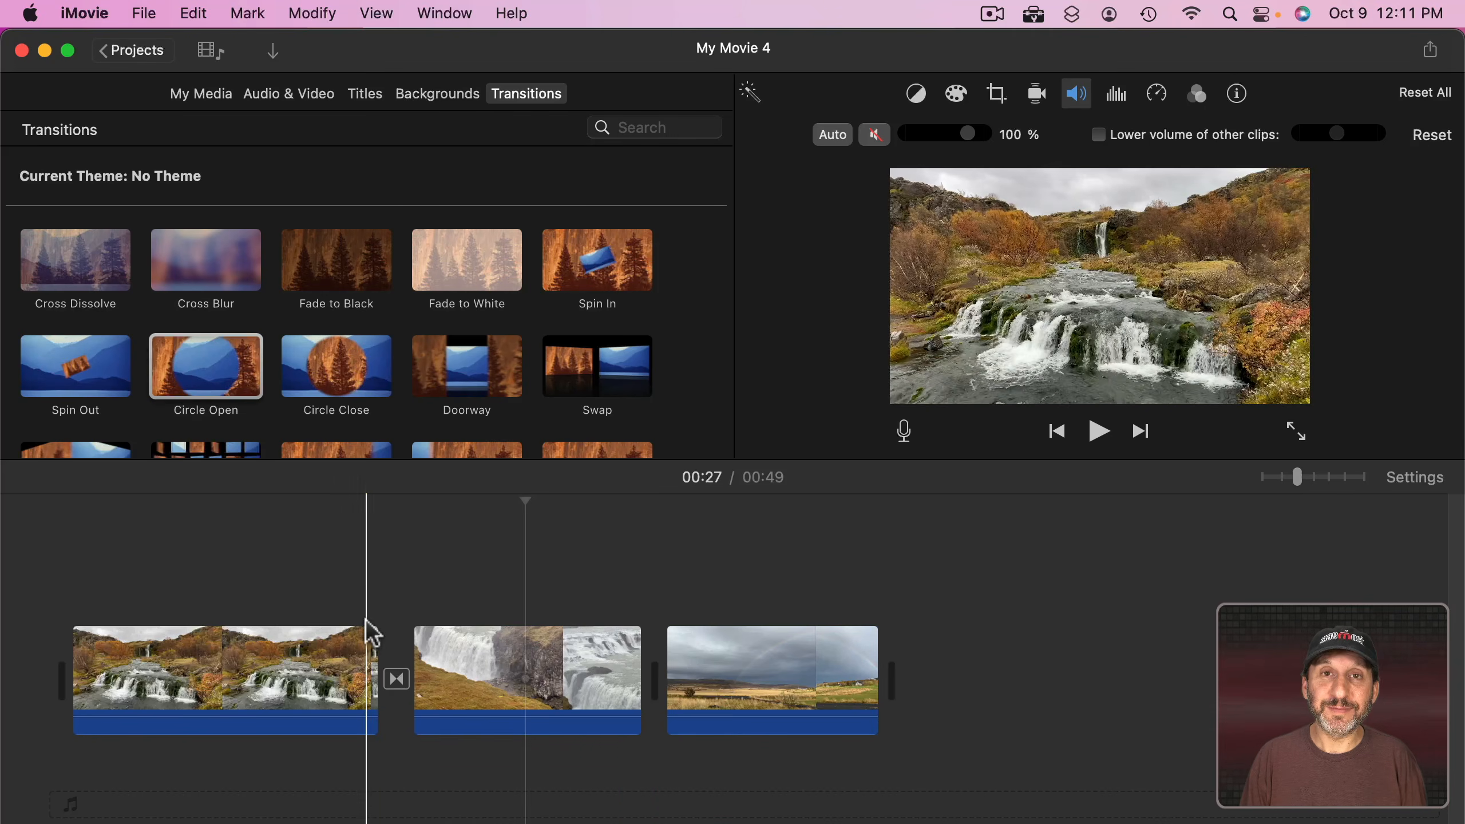
Play back the Circle Open transition between the first two clips and open the project settings
key(space)
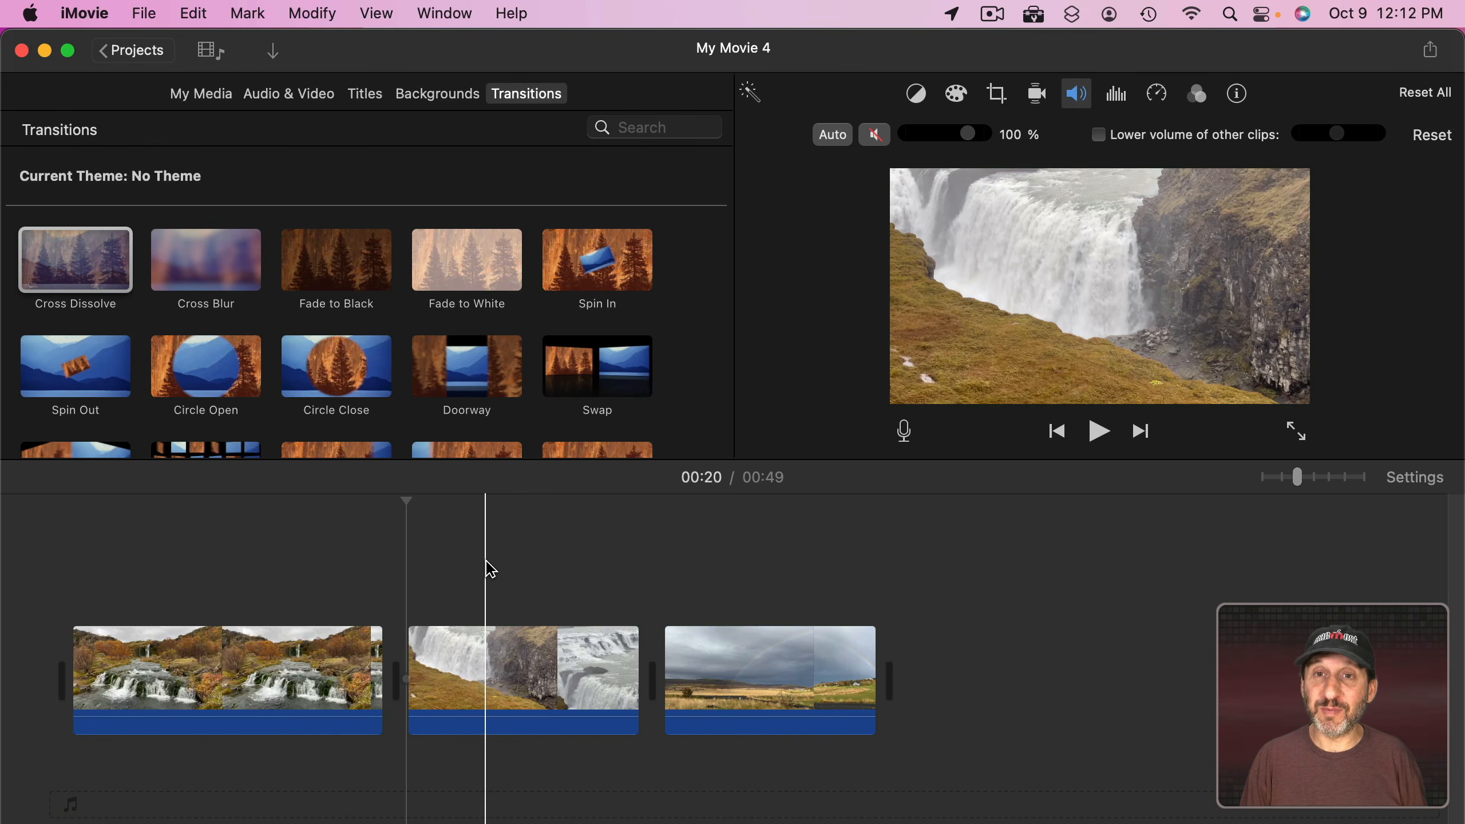
click(1392, 478)
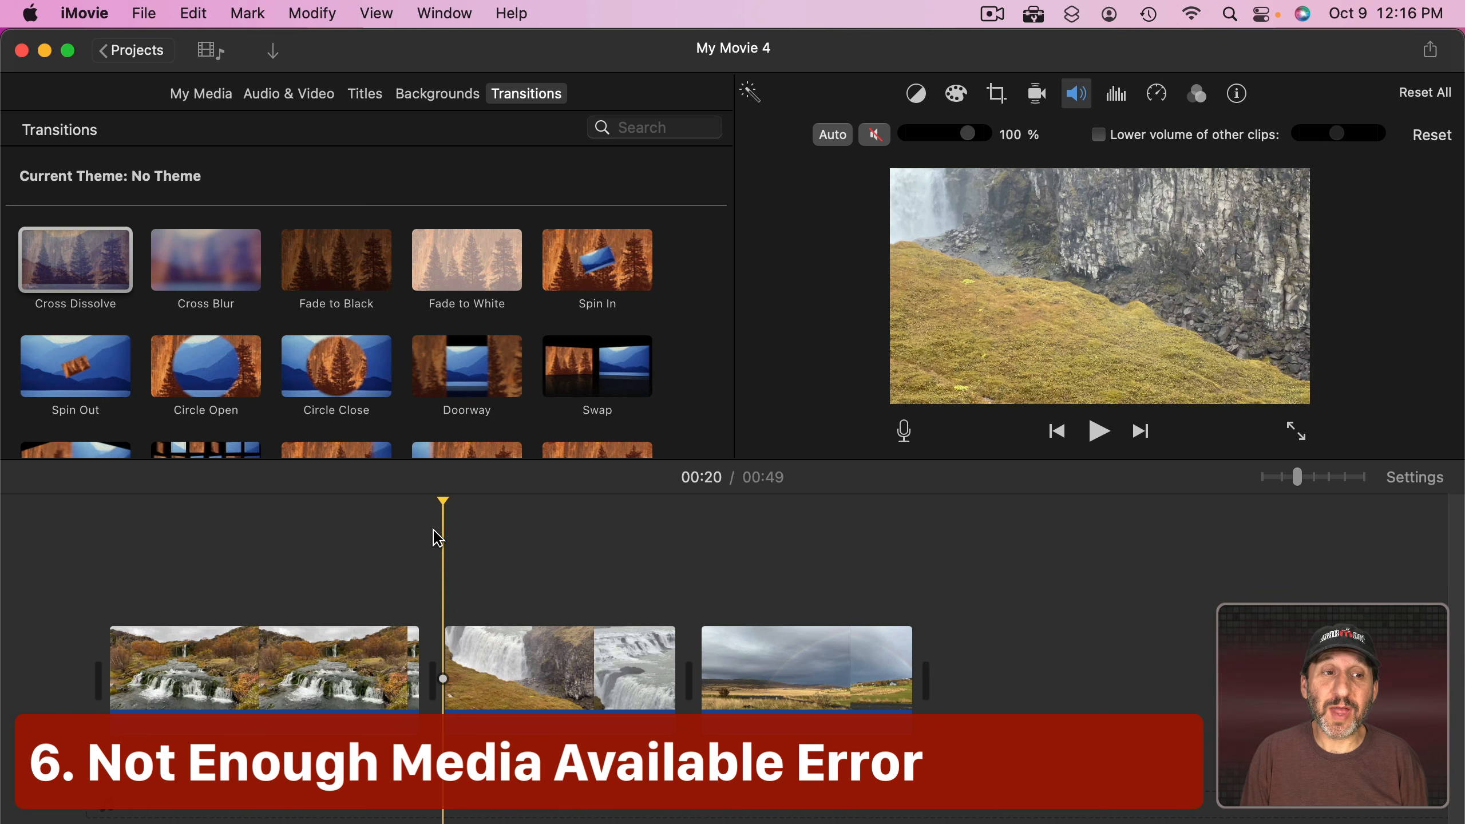
Add a Cross Dissolve between the first and second clips and try to set its duration to 2 s
drag(86, 278, 420, 698)
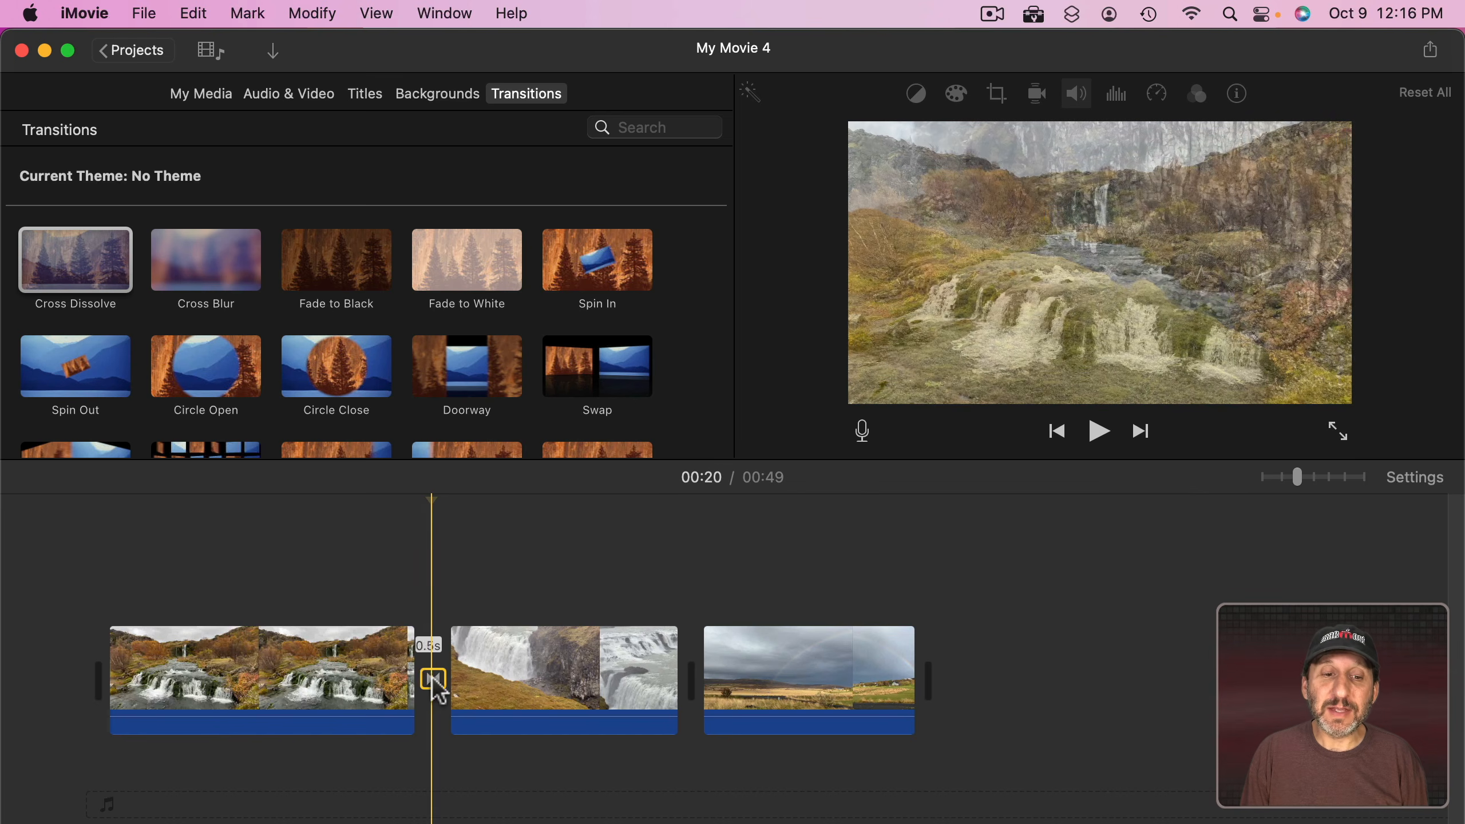
double_click(435, 681)
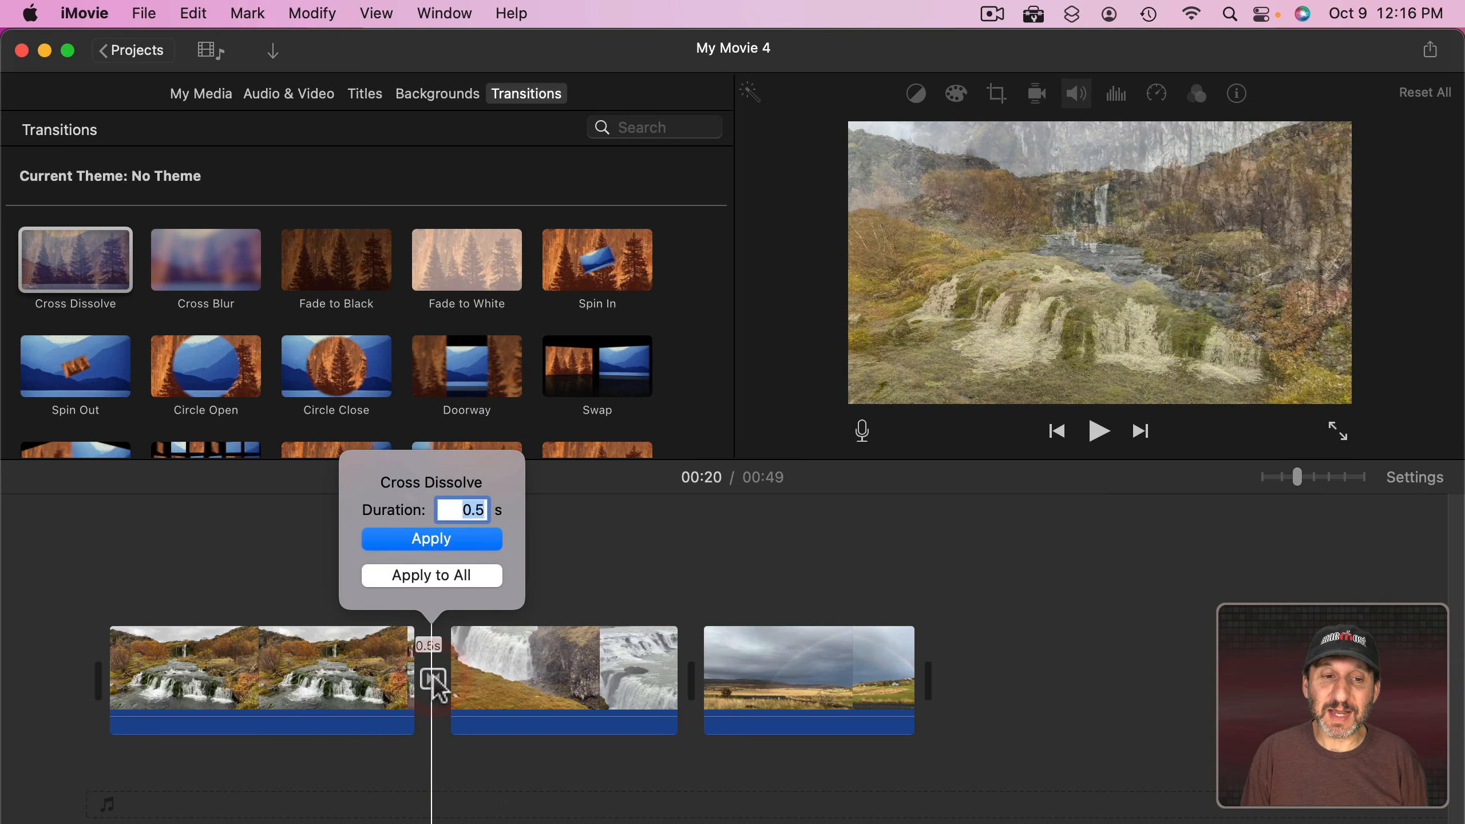
text(2)
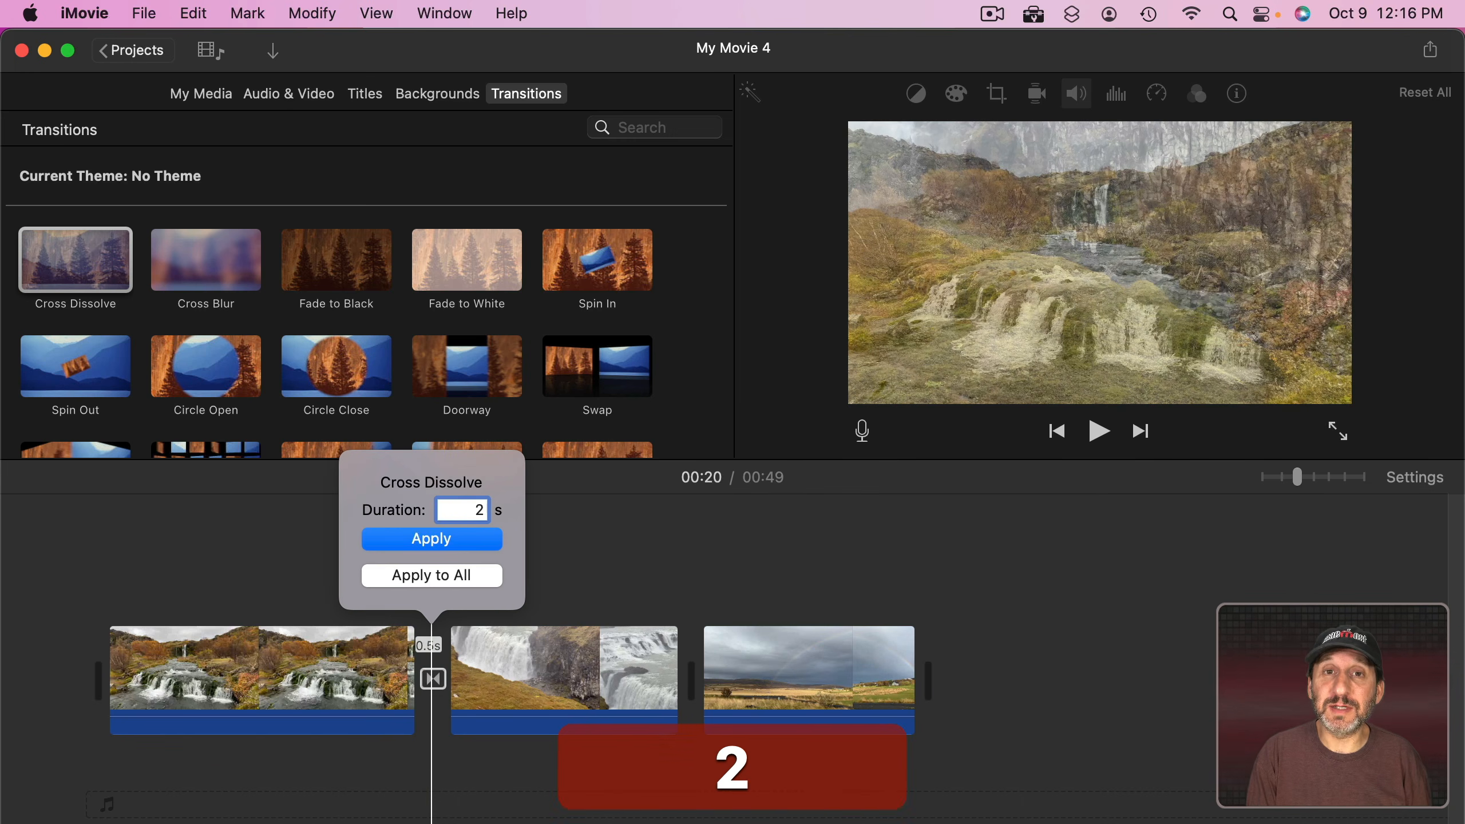
key(Return)
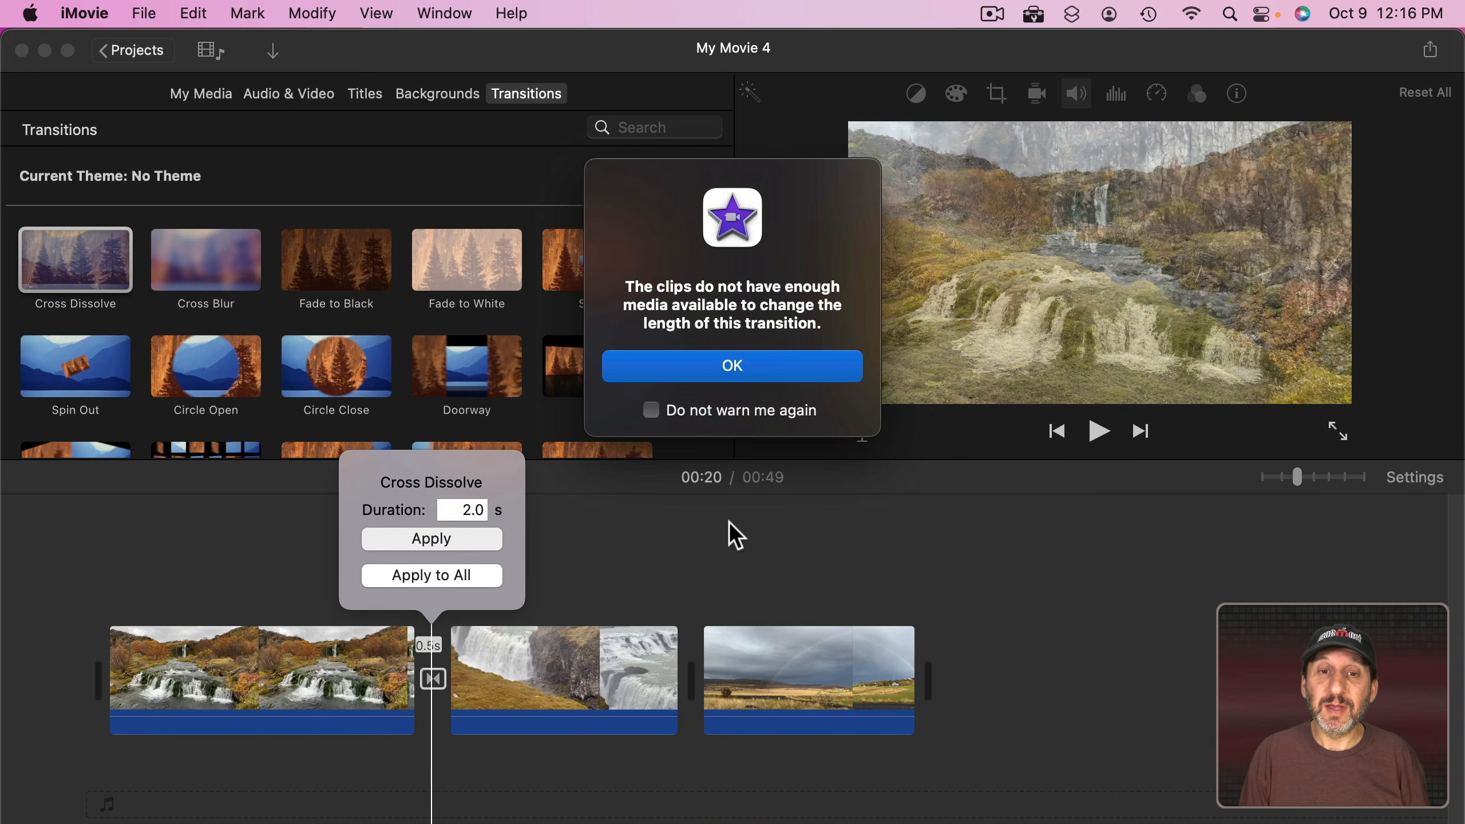
click(676, 365)
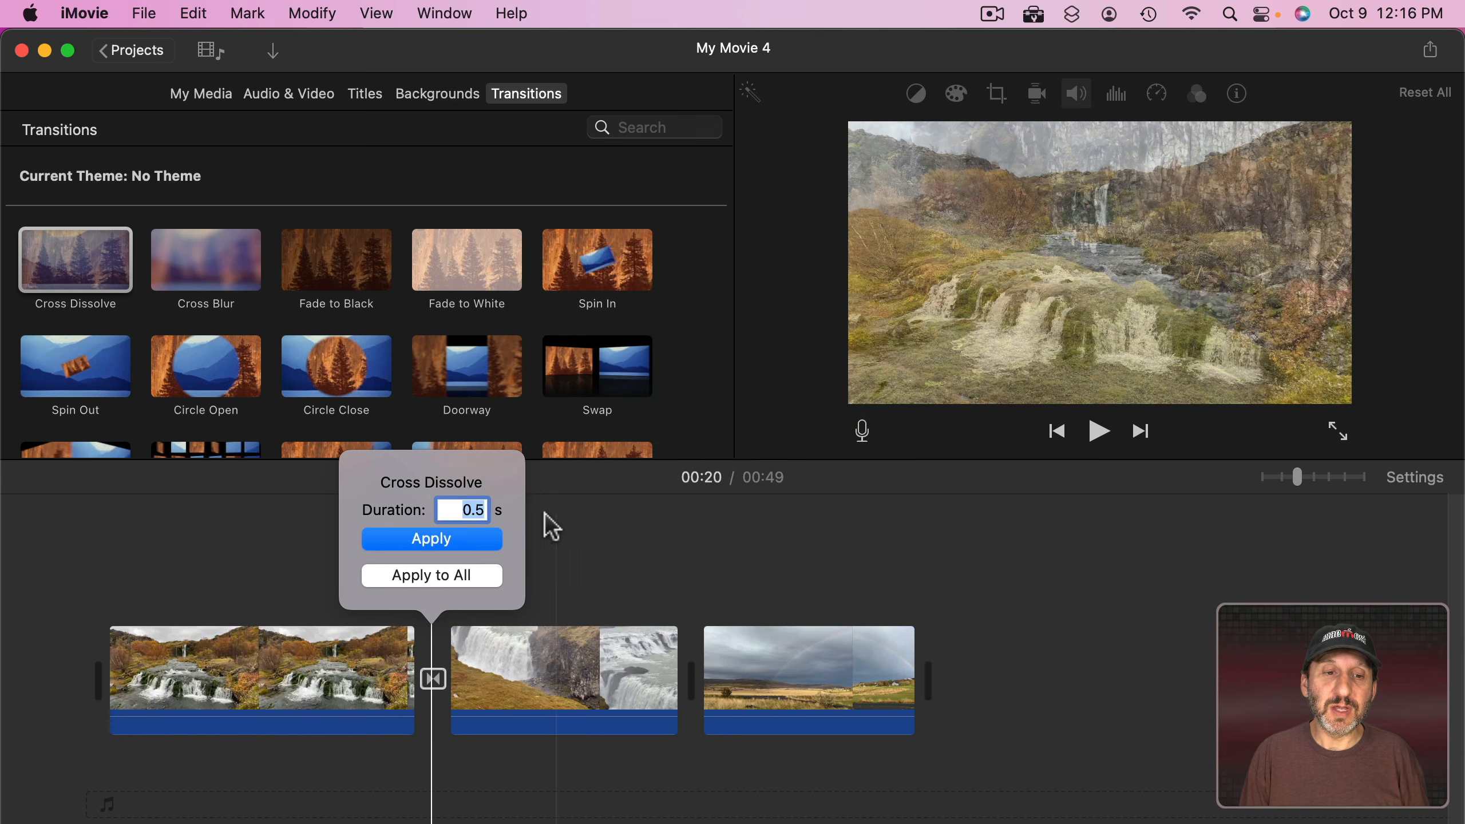
click(559, 564)
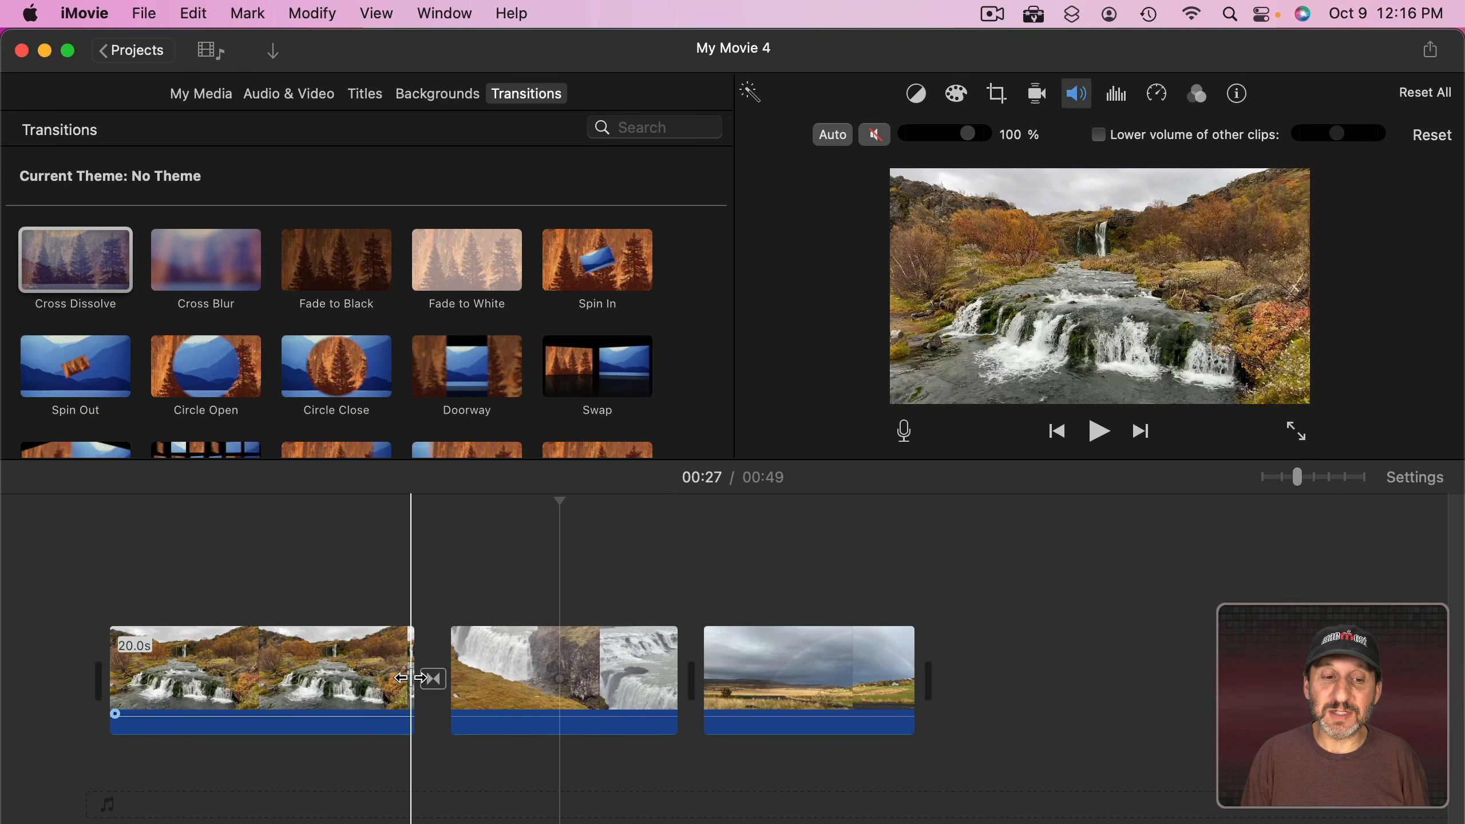
Trim the first clip's end and the second clip's start, and set the Cross Dissolve between them to 2 s
drag(413, 671, 461, 669)
click(456, 672)
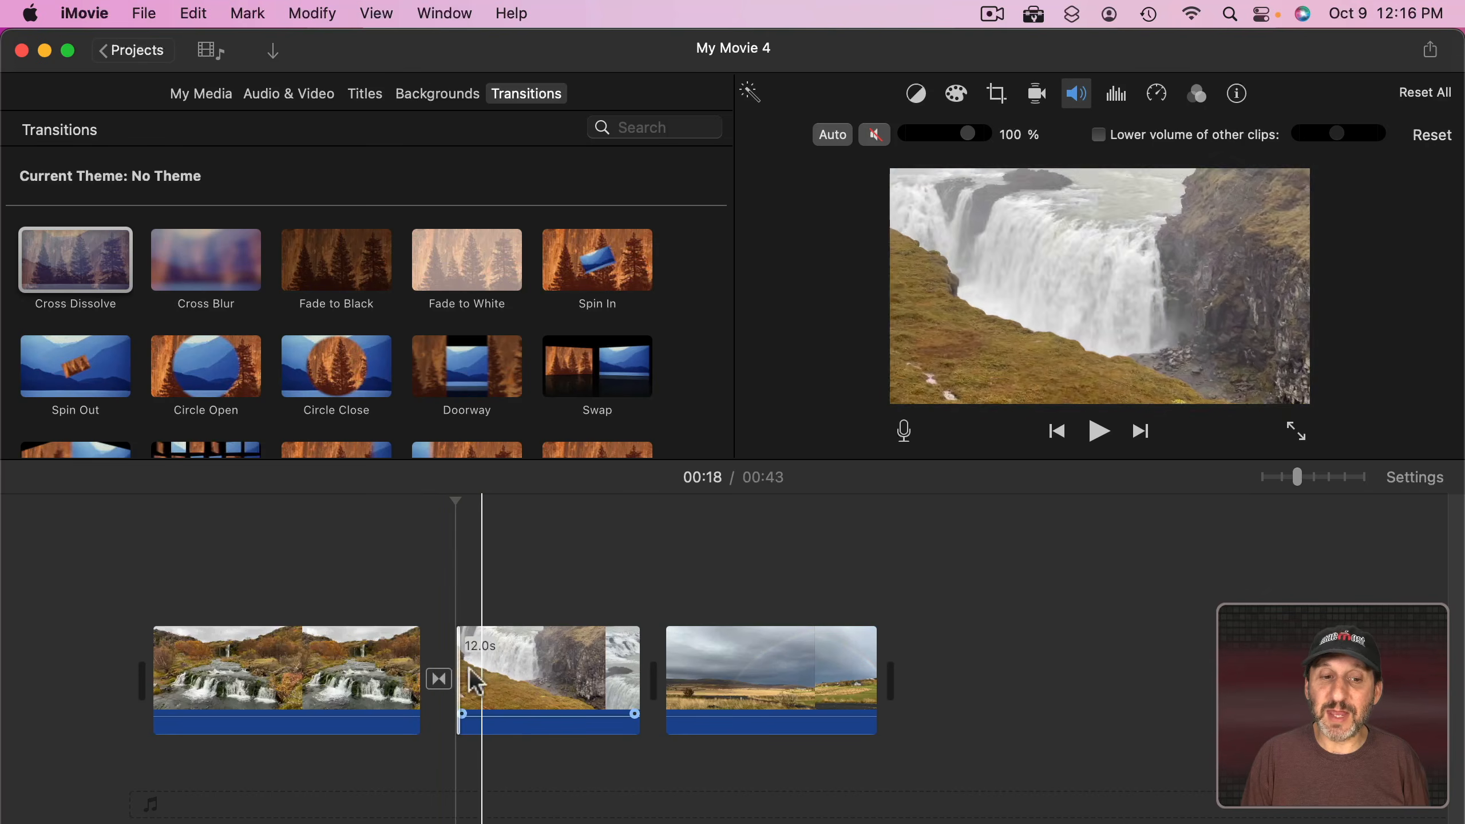
double_click(439, 679)
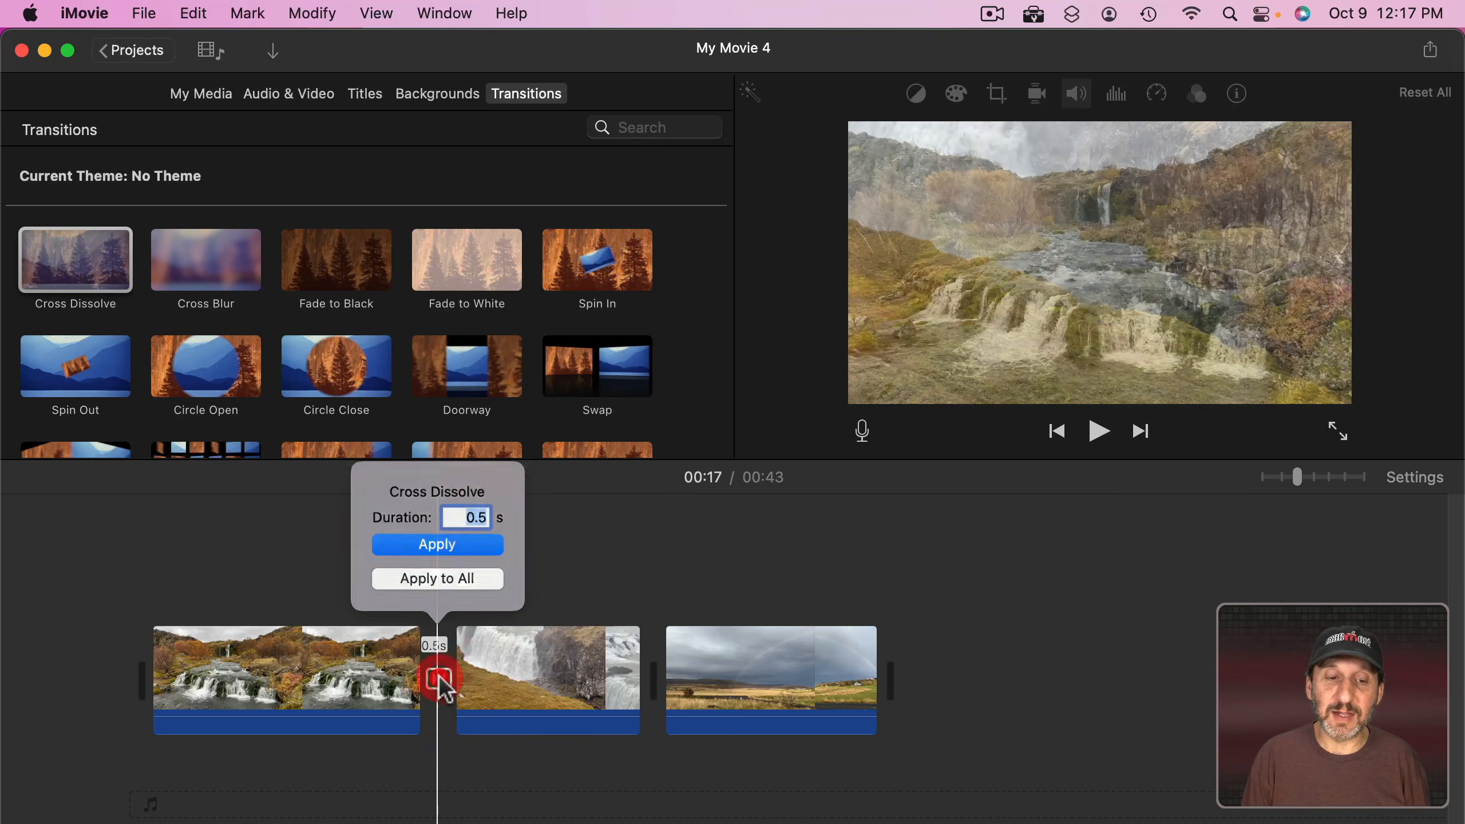
text(2)
key(Return)
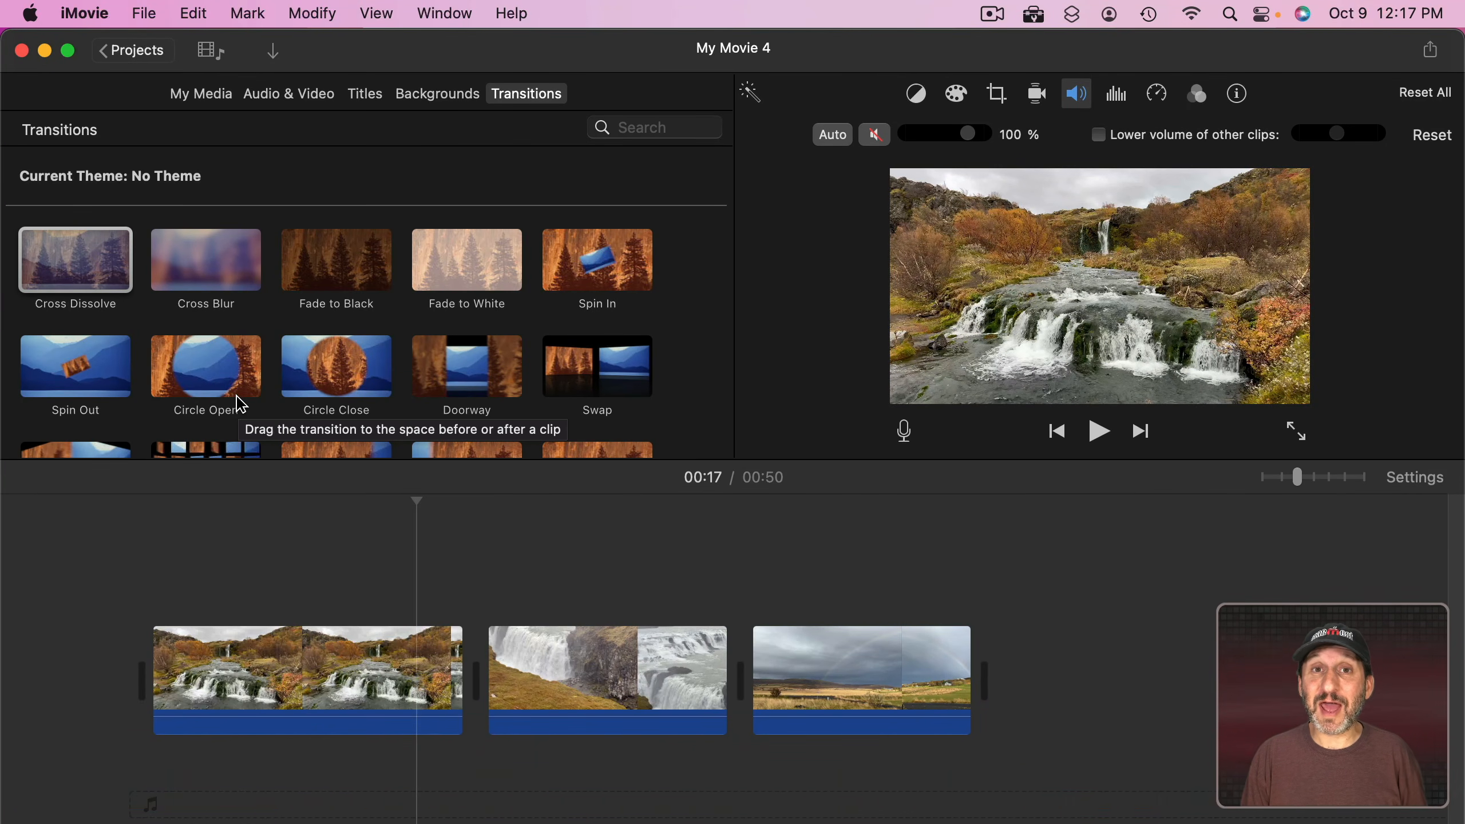
Add a Cross Dissolve before the first clip and after the last clip, and replace the closing one with Circle Close
mouse_move(86, 257)
mouse_down()
mouse_move(131, 425)
mouse_move(147, 664)
mouse_move(134, 669)
mouse_up()
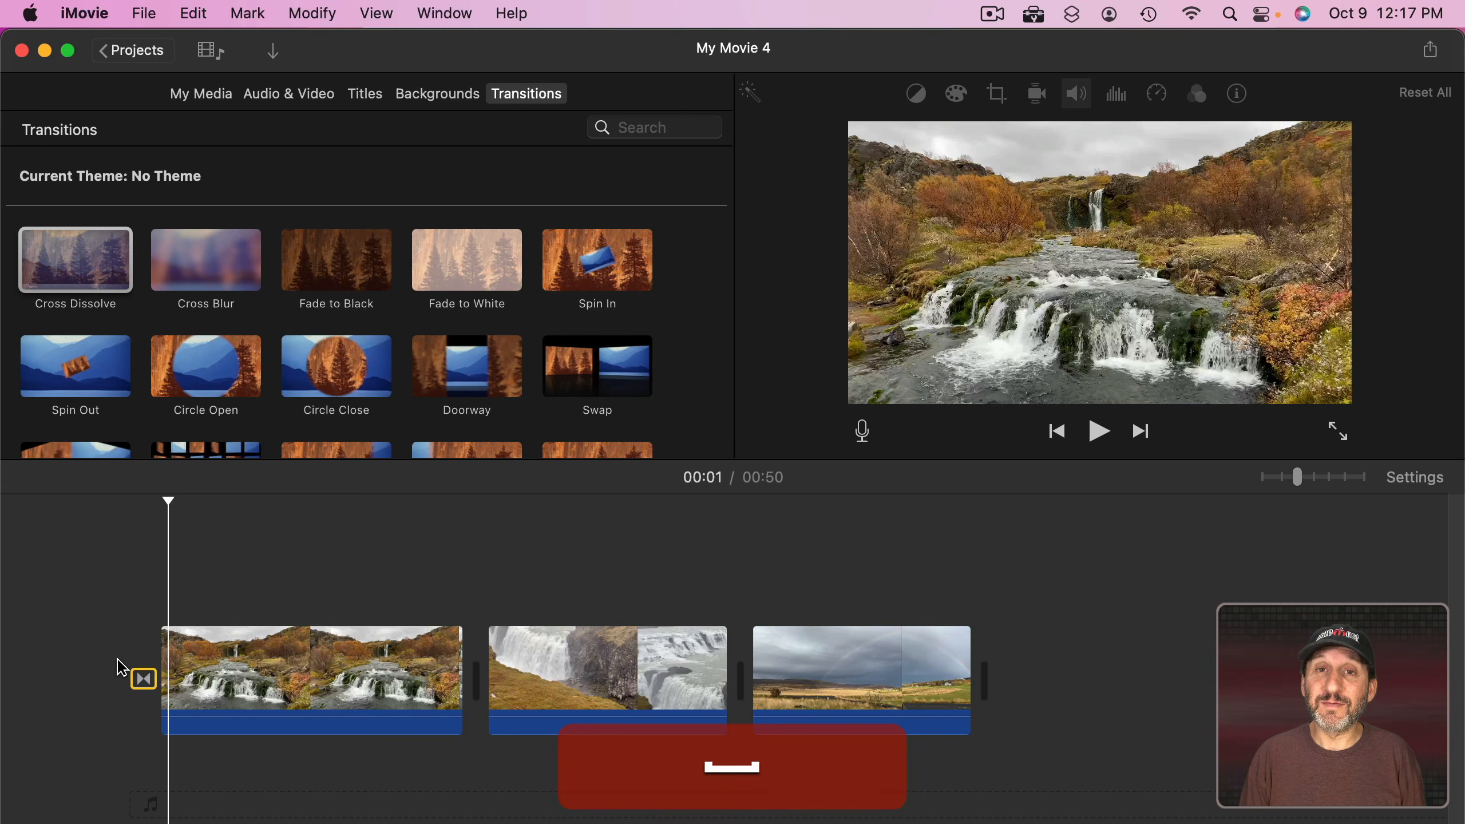
drag(80, 271, 1007, 704)
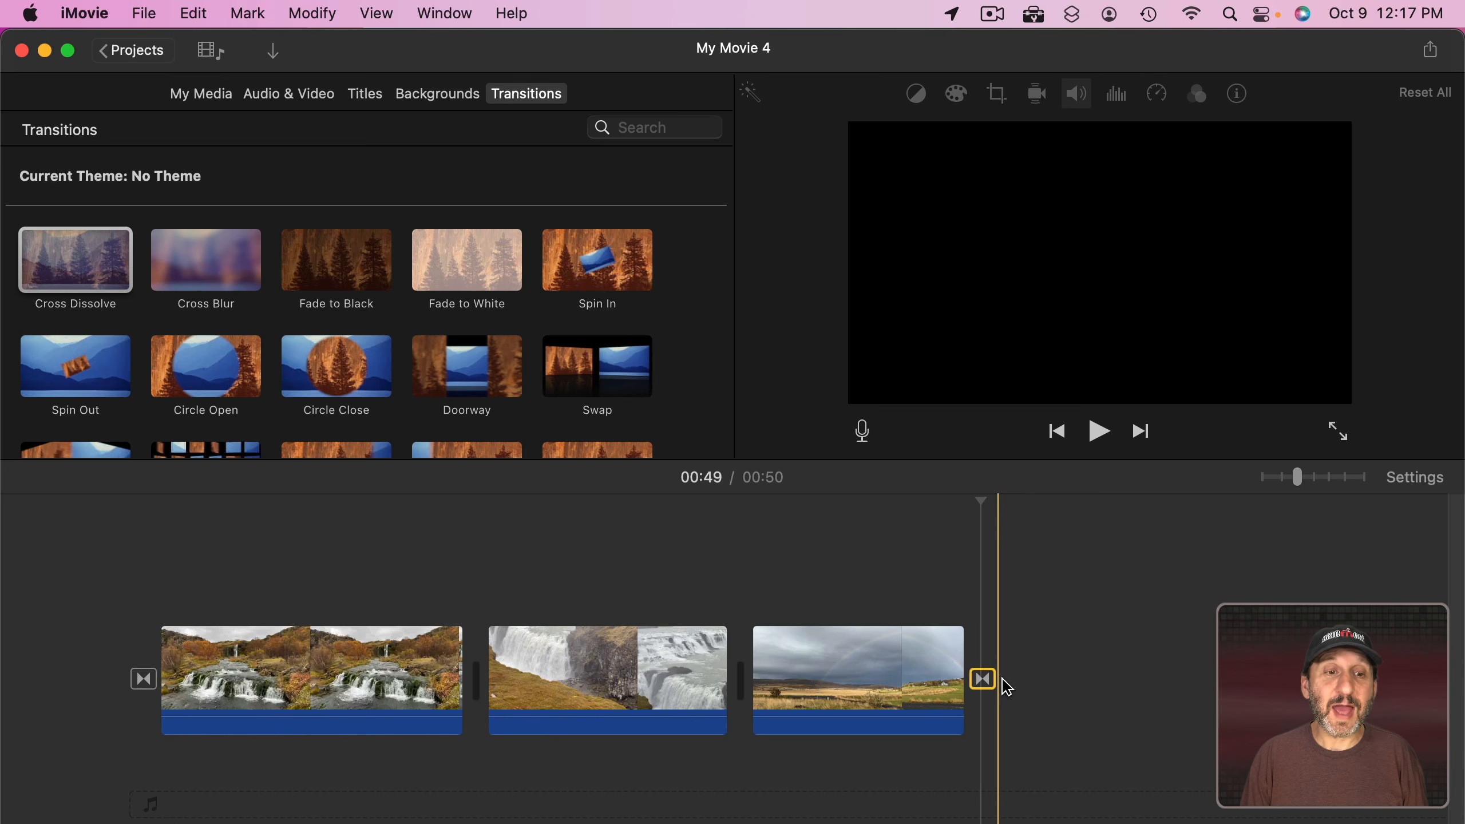
drag(333, 389, 981, 678)
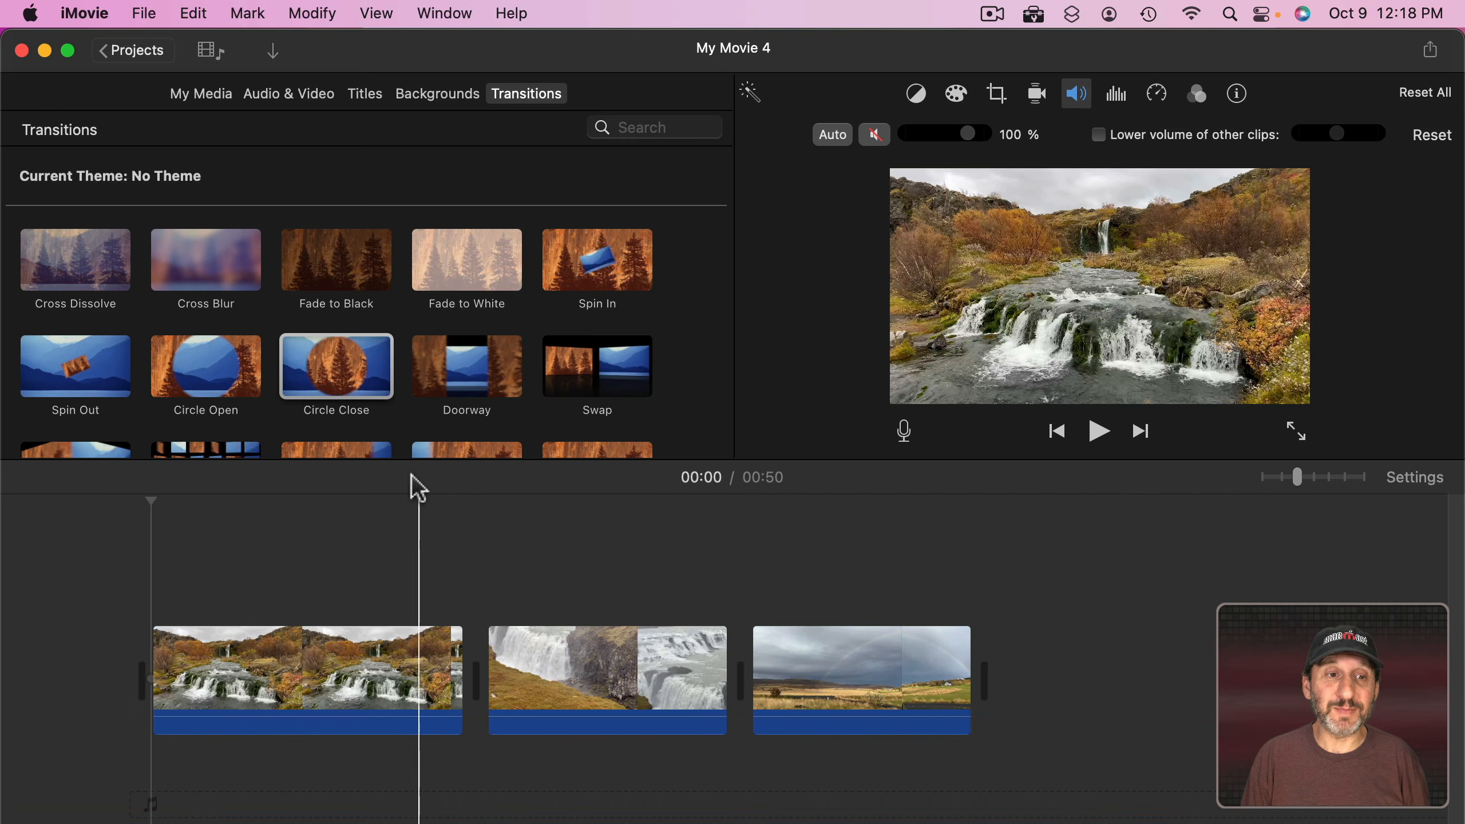
Add a Fade to Black transition between the first and second clips and play it back
click(342, 267)
drag(346, 265, 476, 675)
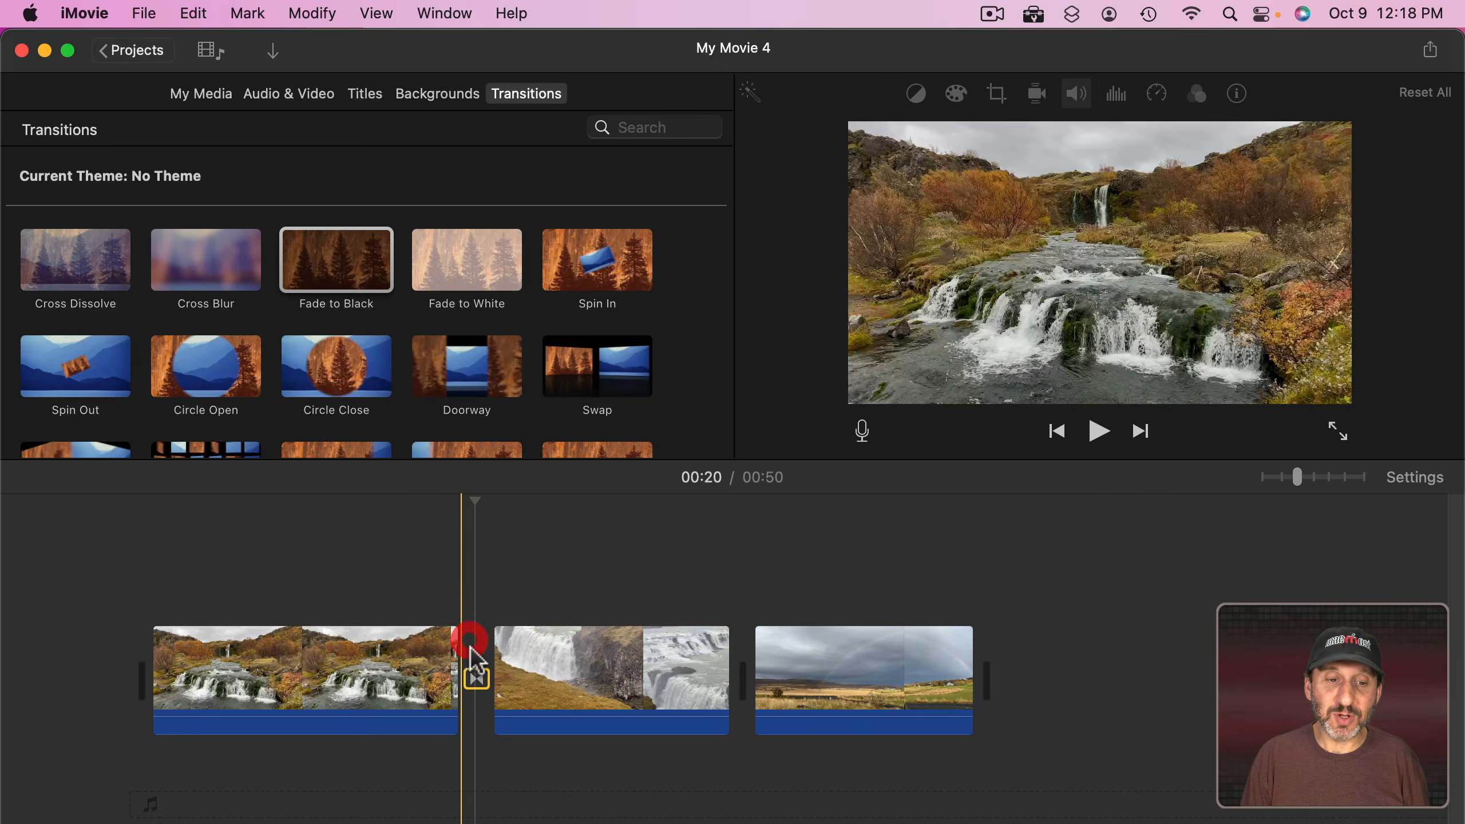
key(space)
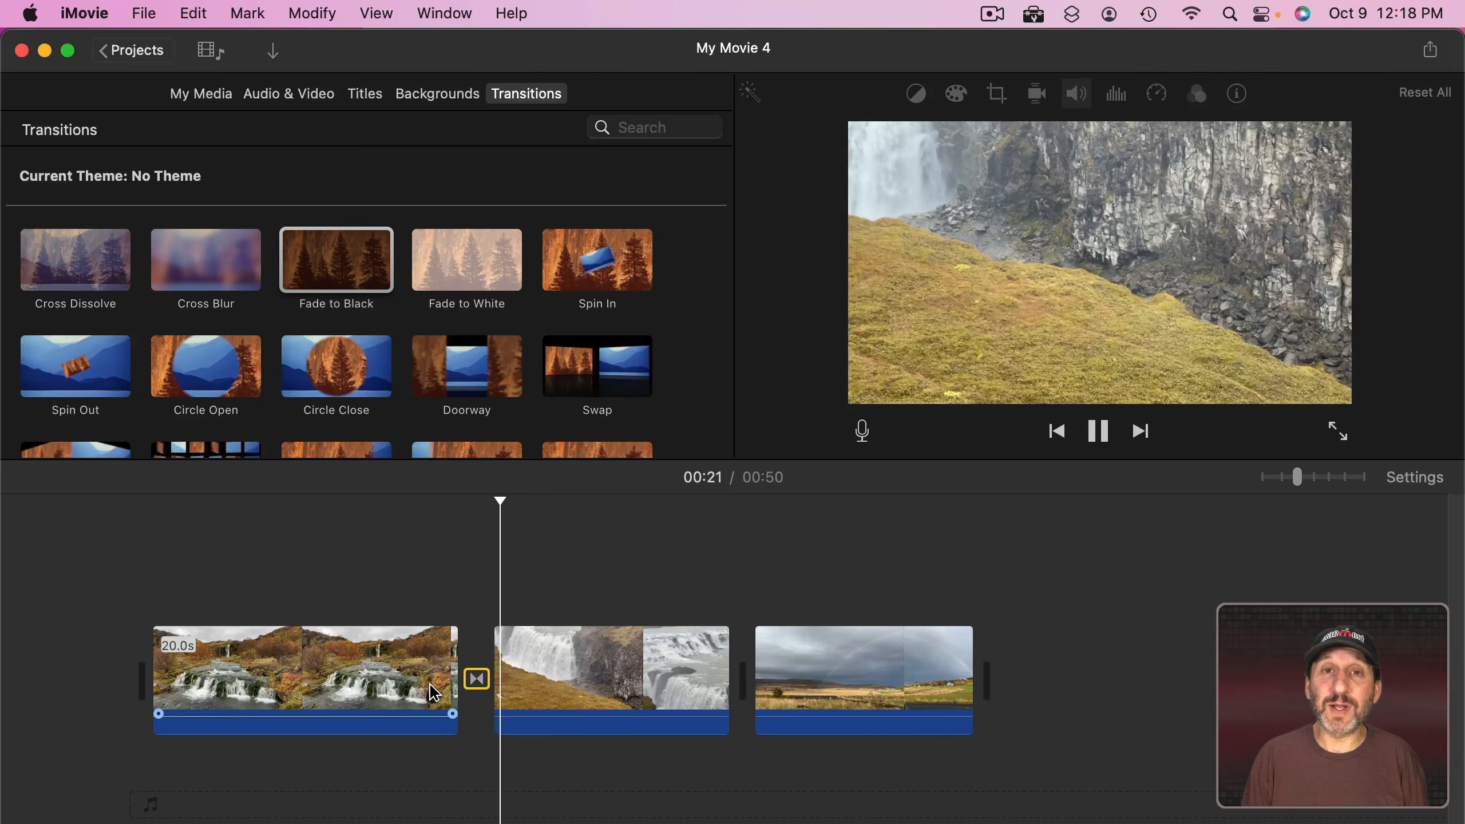
key(space)
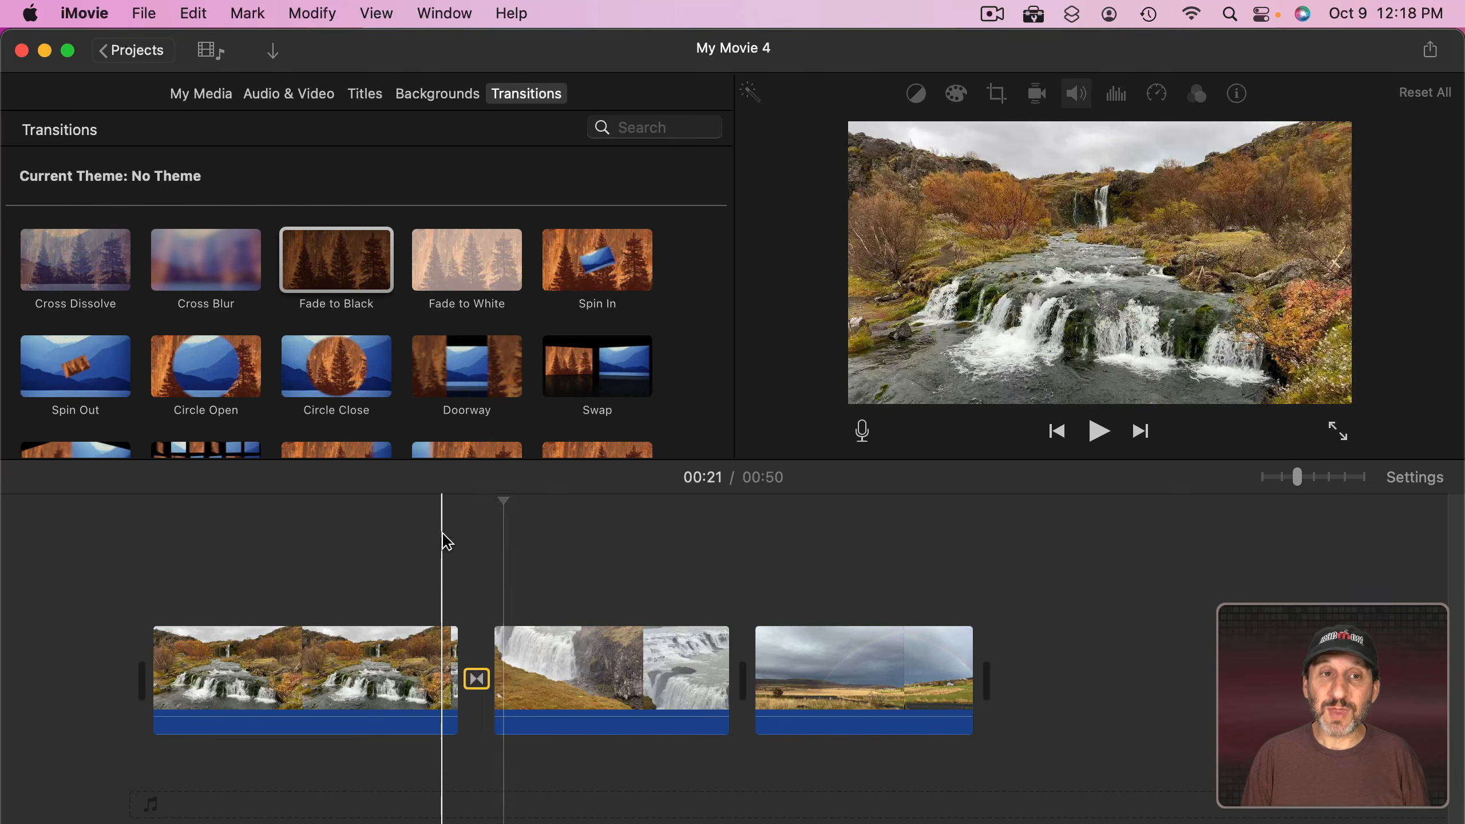
Insert a Black background between the first and second clips and delete the leftover Fade to Black transition
click(437, 95)
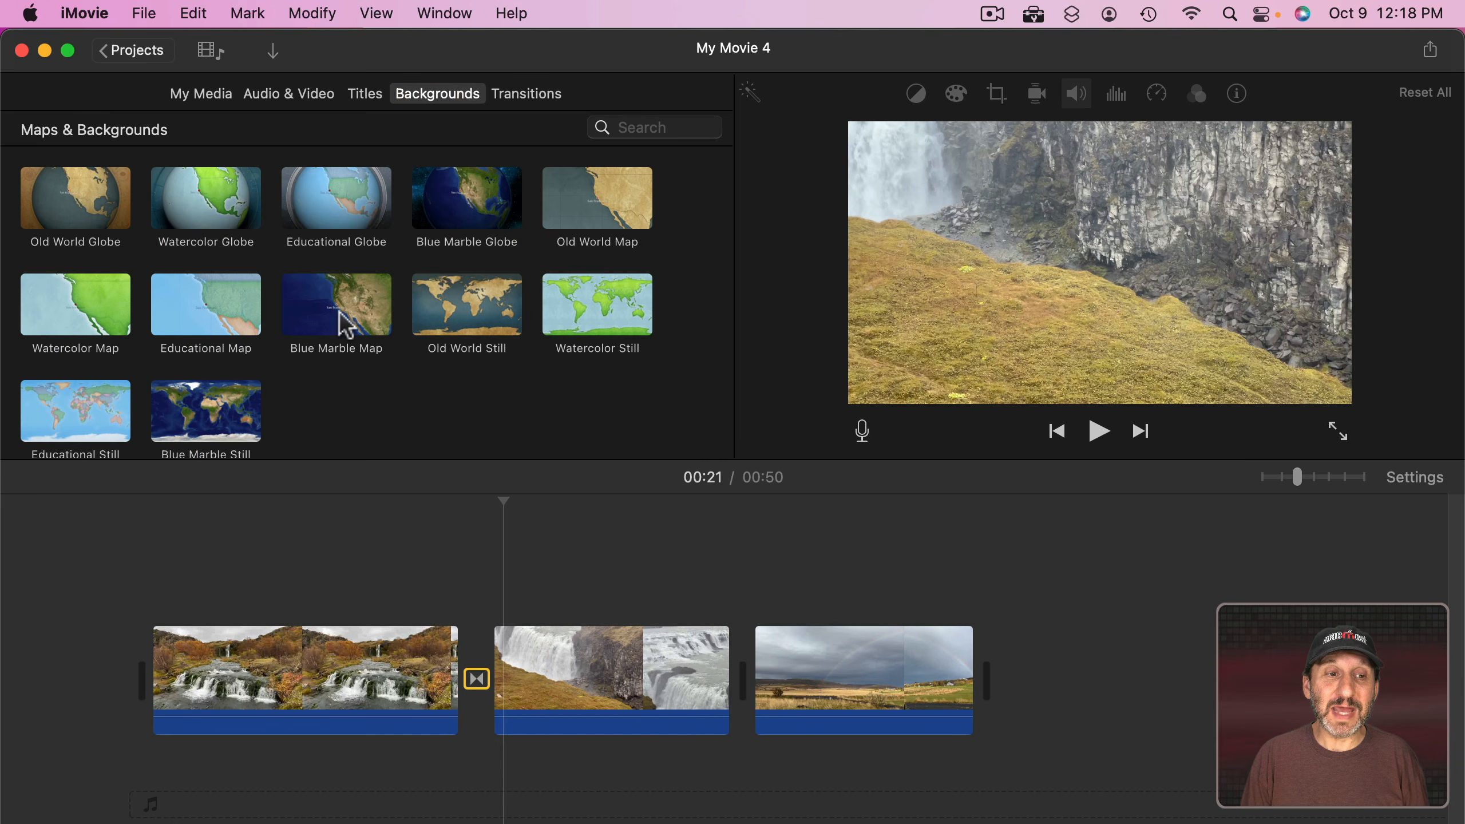
scroll(340, 311, down, 10)
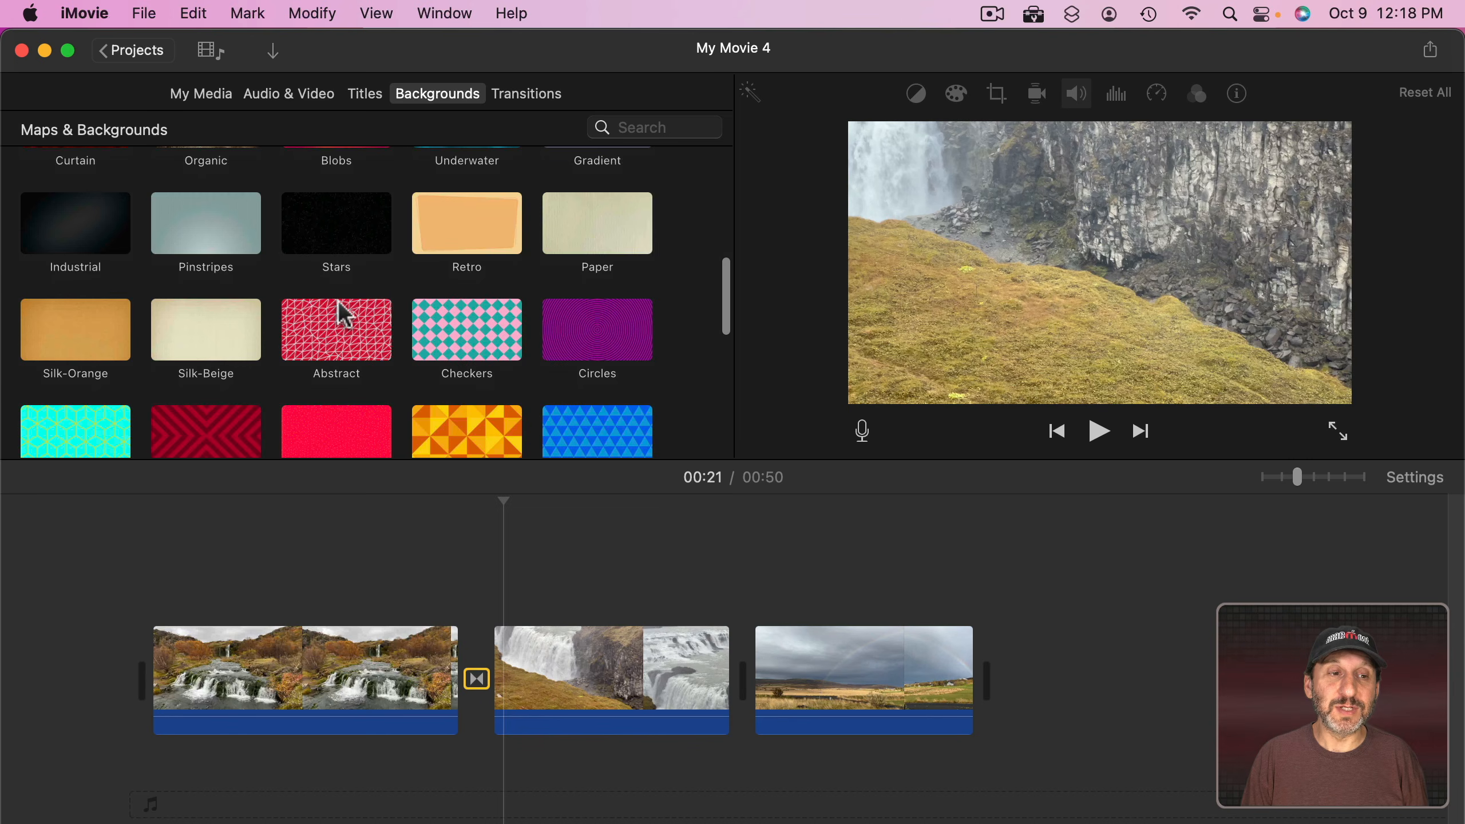
scroll(349, 308, down, 10)
drag(467, 205, 475, 675)
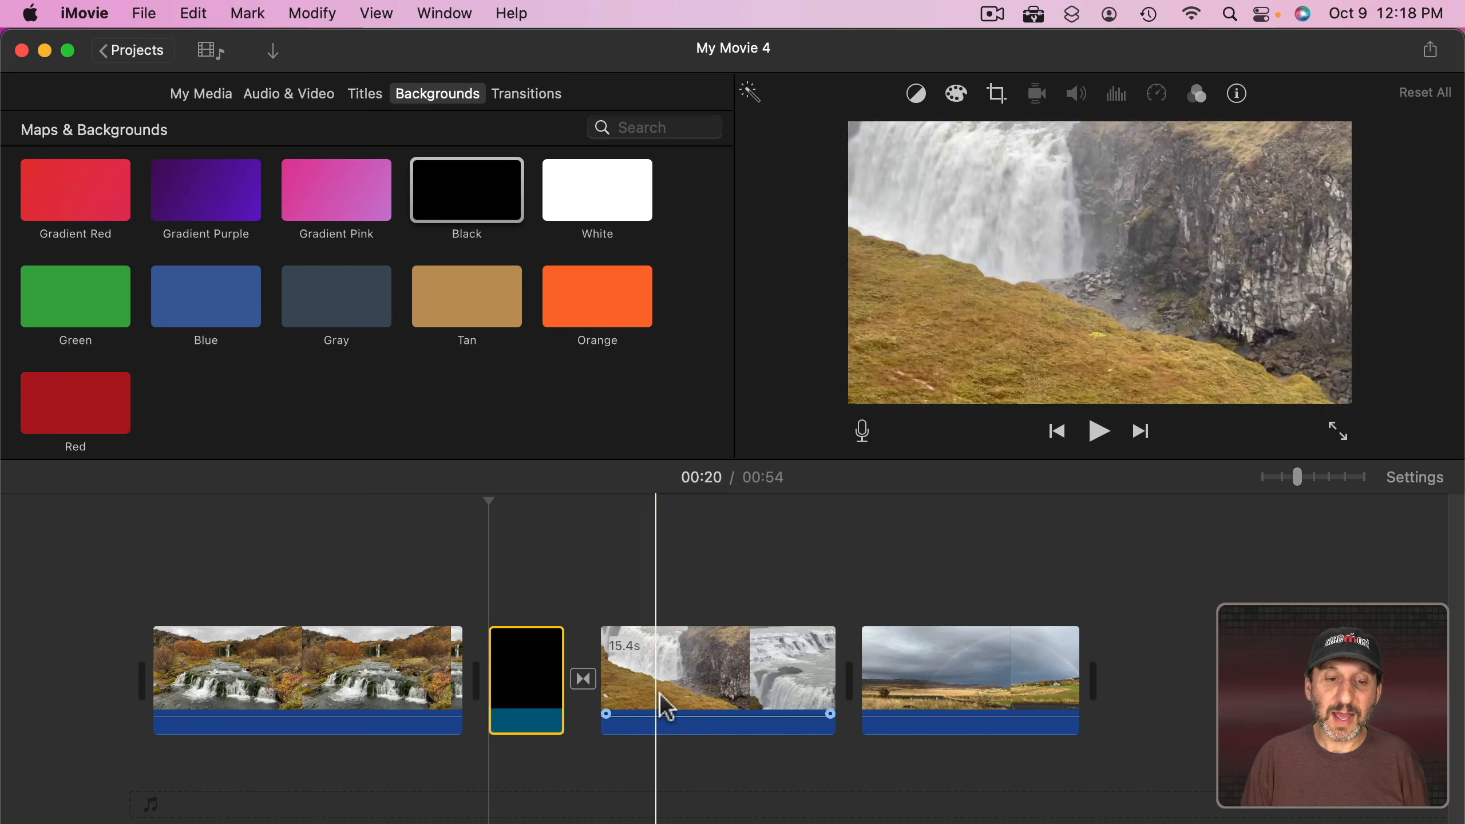
click(582, 684)
key(BackSpace)
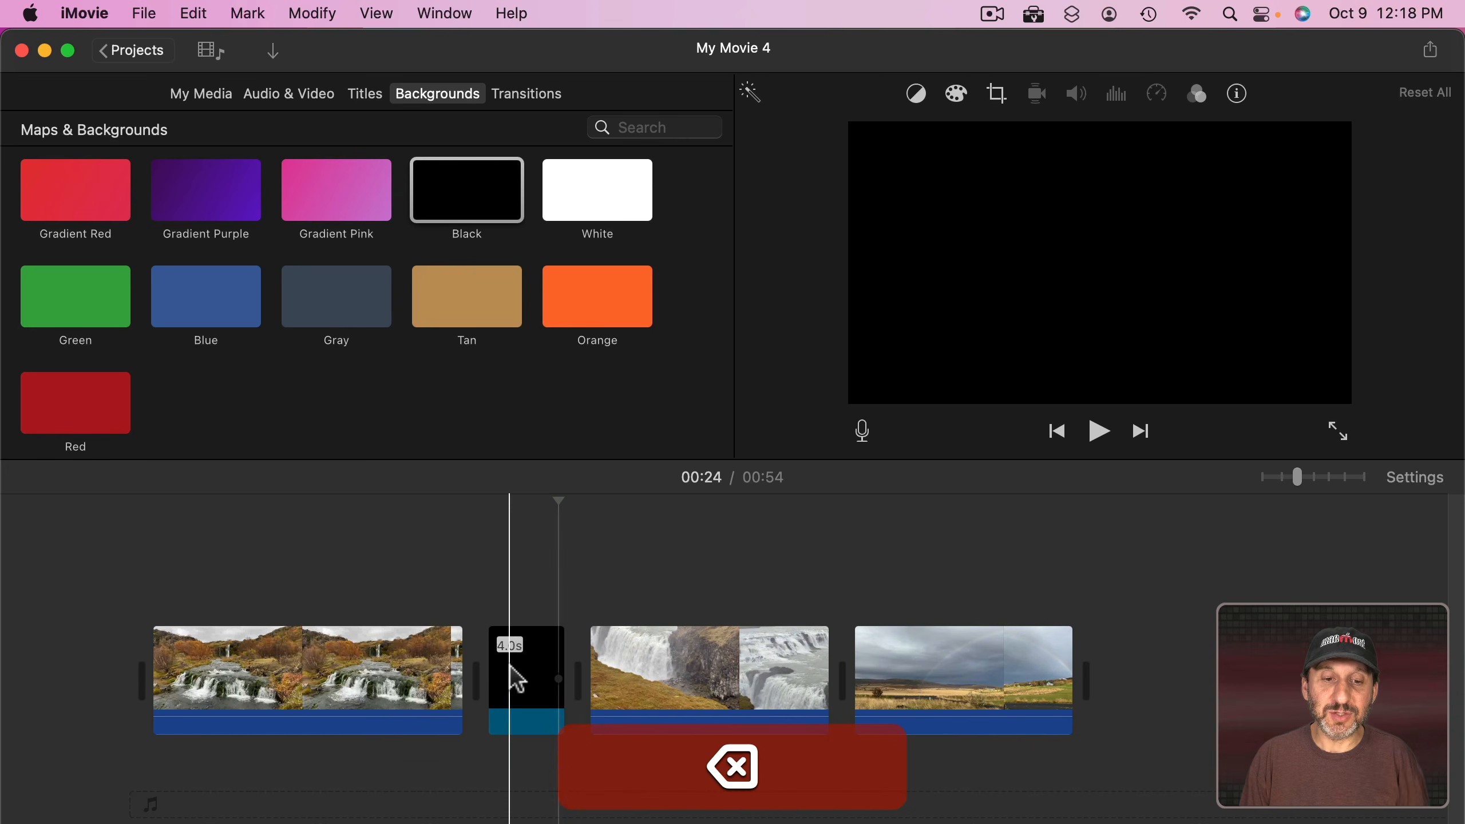
Add a Cross Dissolve on each side of the black background clip
click(526, 94)
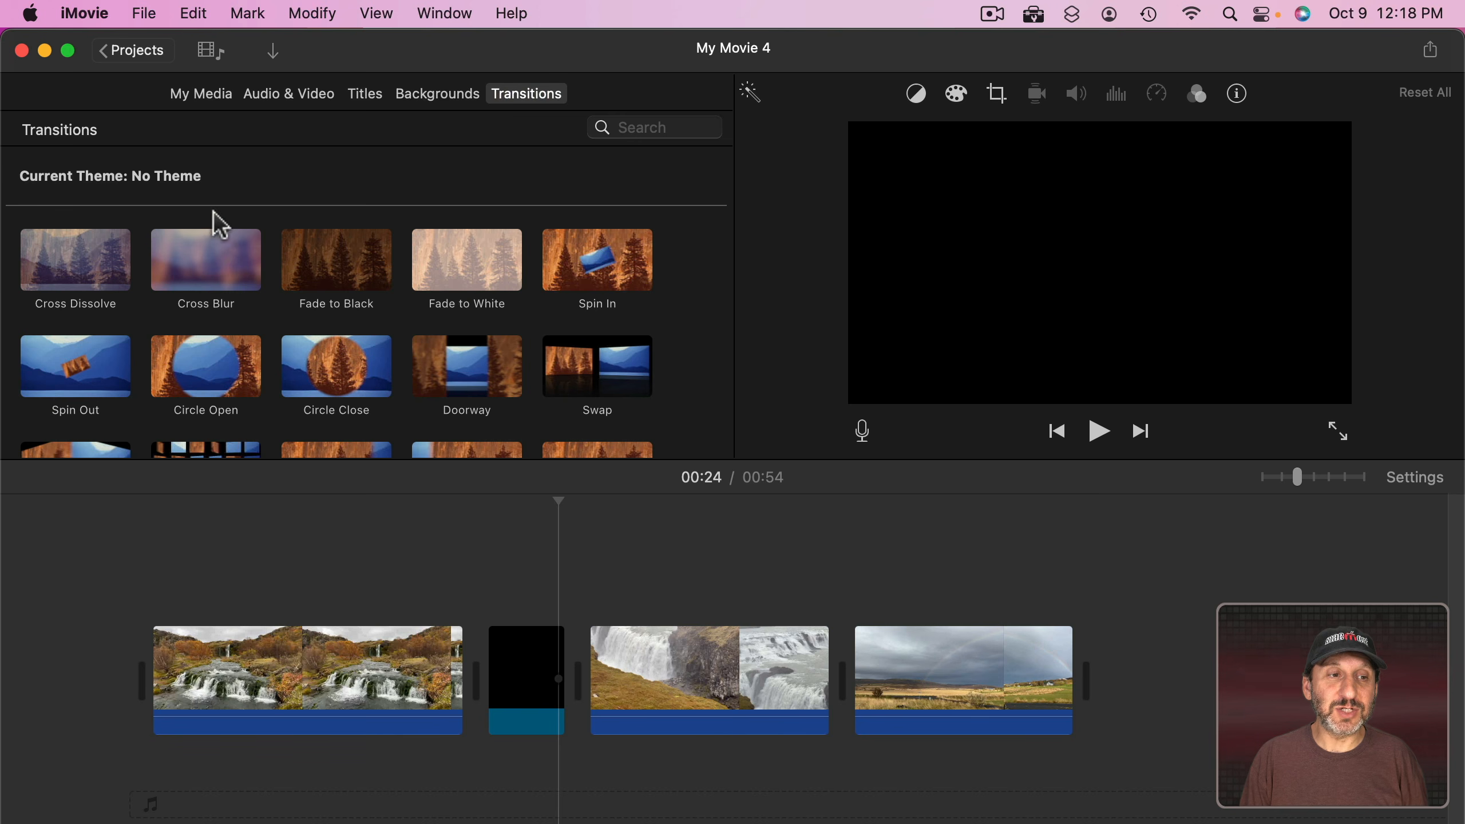
drag(99, 265, 461, 629)
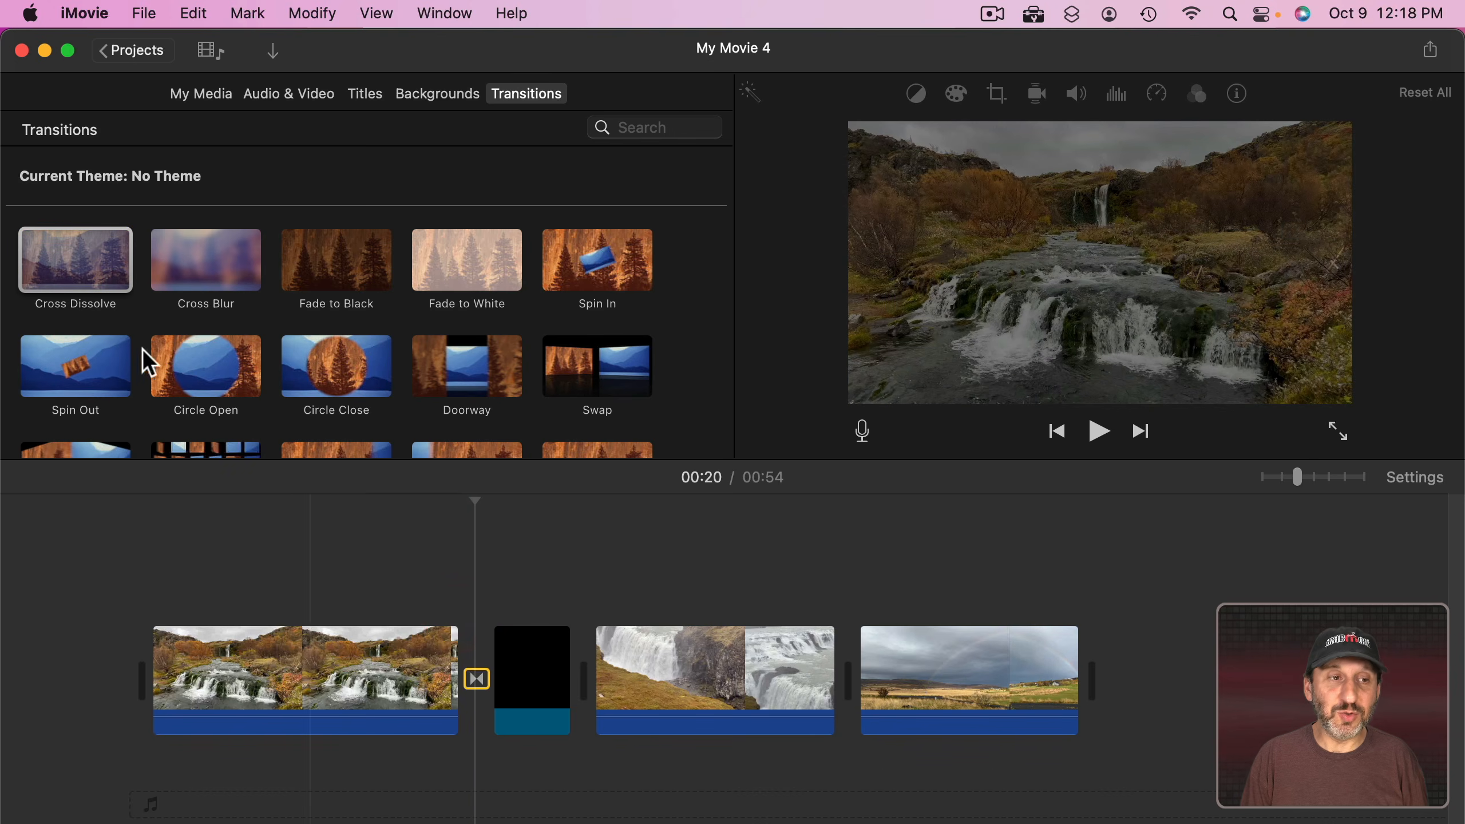
drag(84, 272, 585, 673)
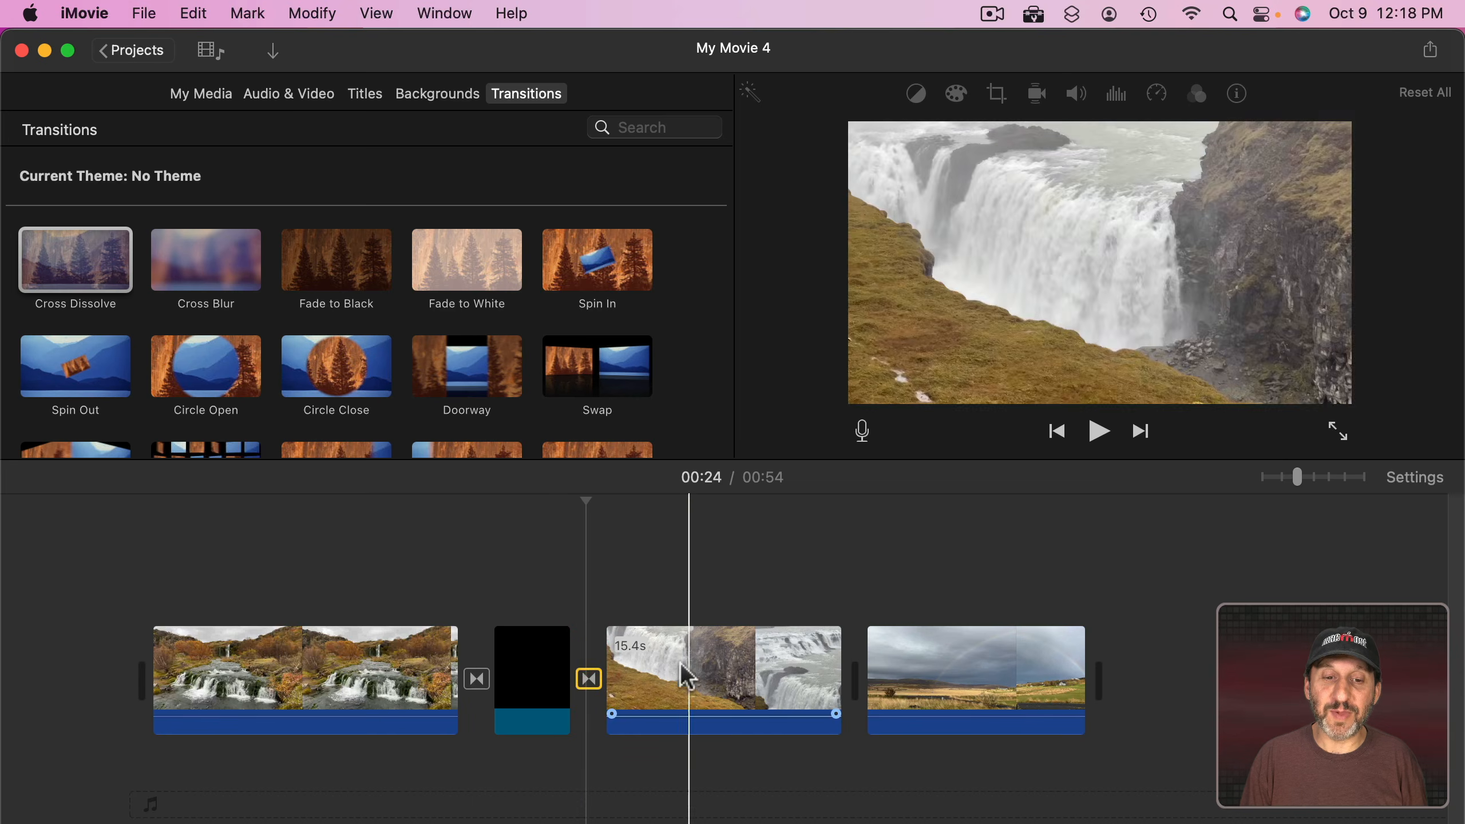
Shorten the black background clip and play back the dissolves through black
click(539, 676)
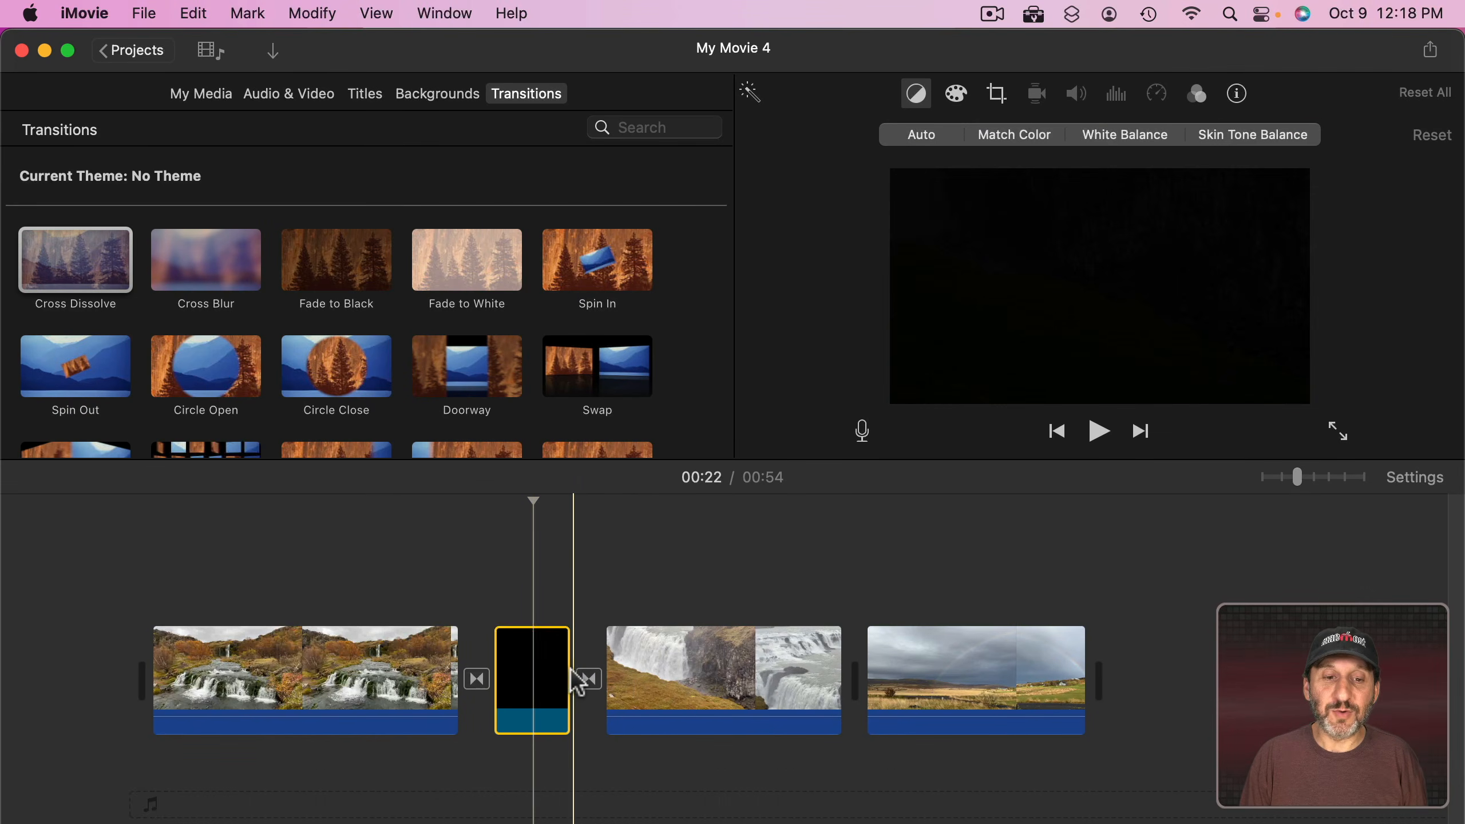
drag(563, 667, 462, 646)
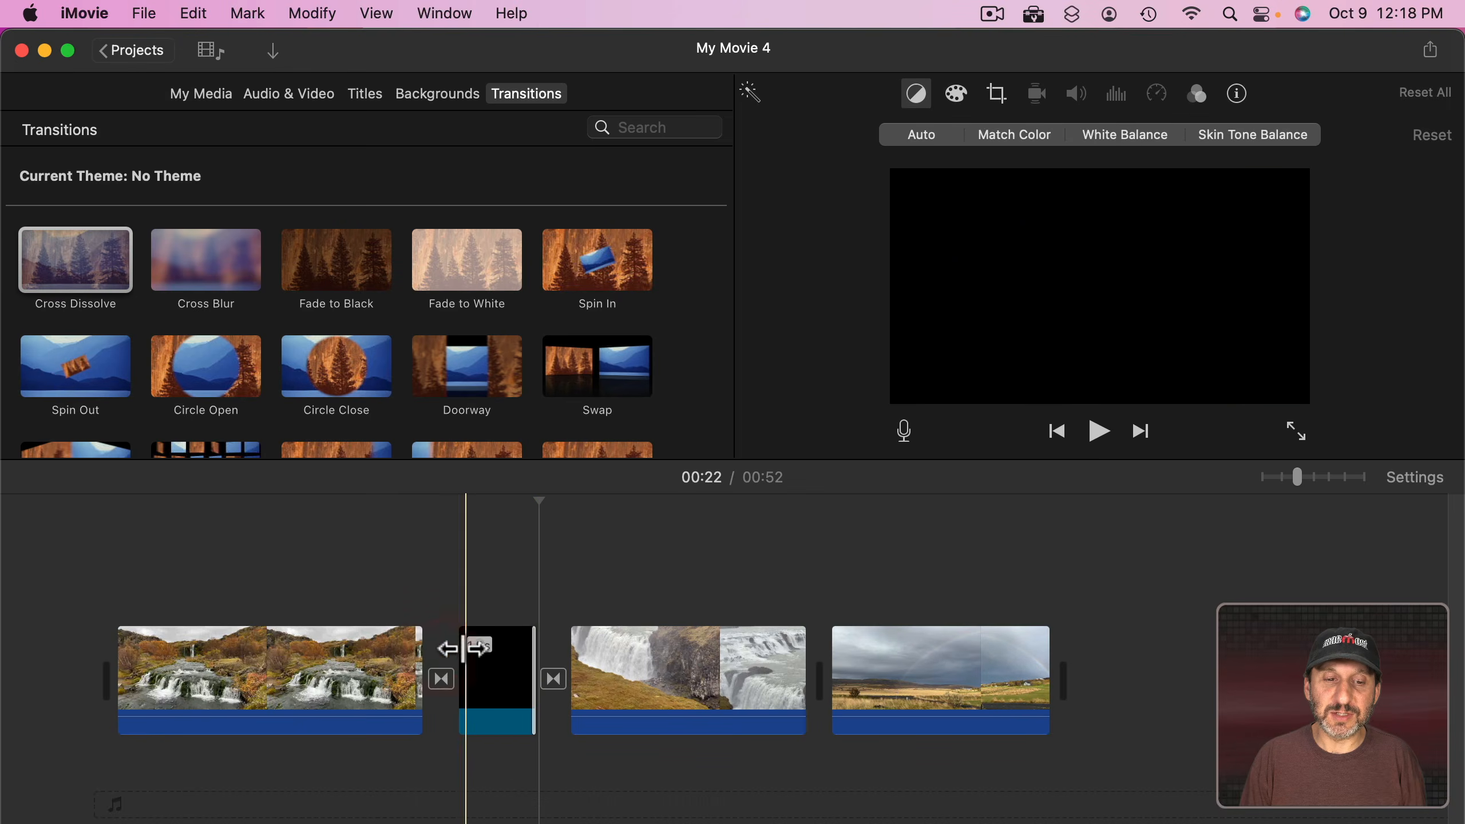
key(space)
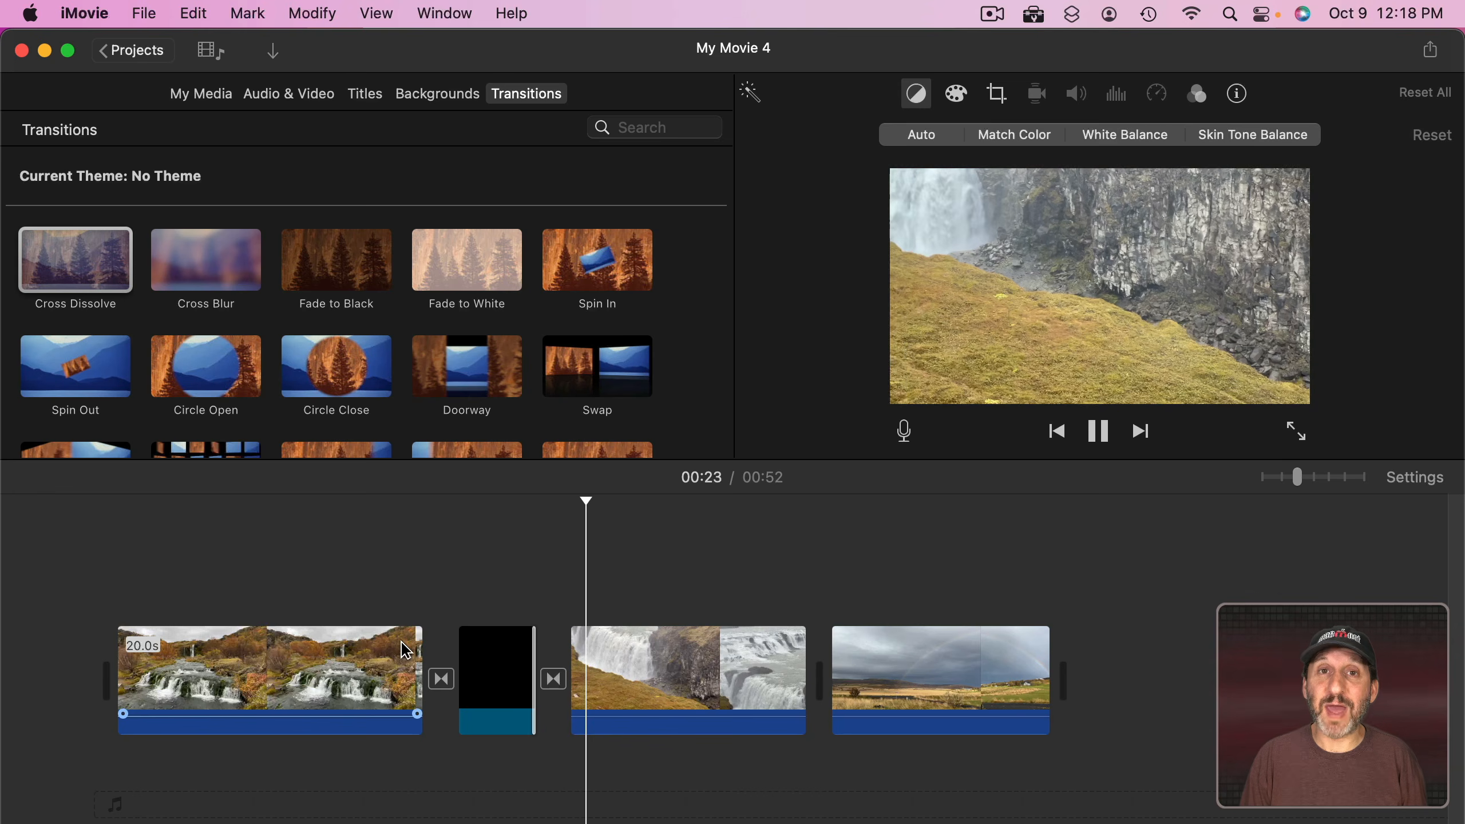
Replace the Cross Dissolves on both sides of the black background clip with Swap transitions and play the result
click(523, 669)
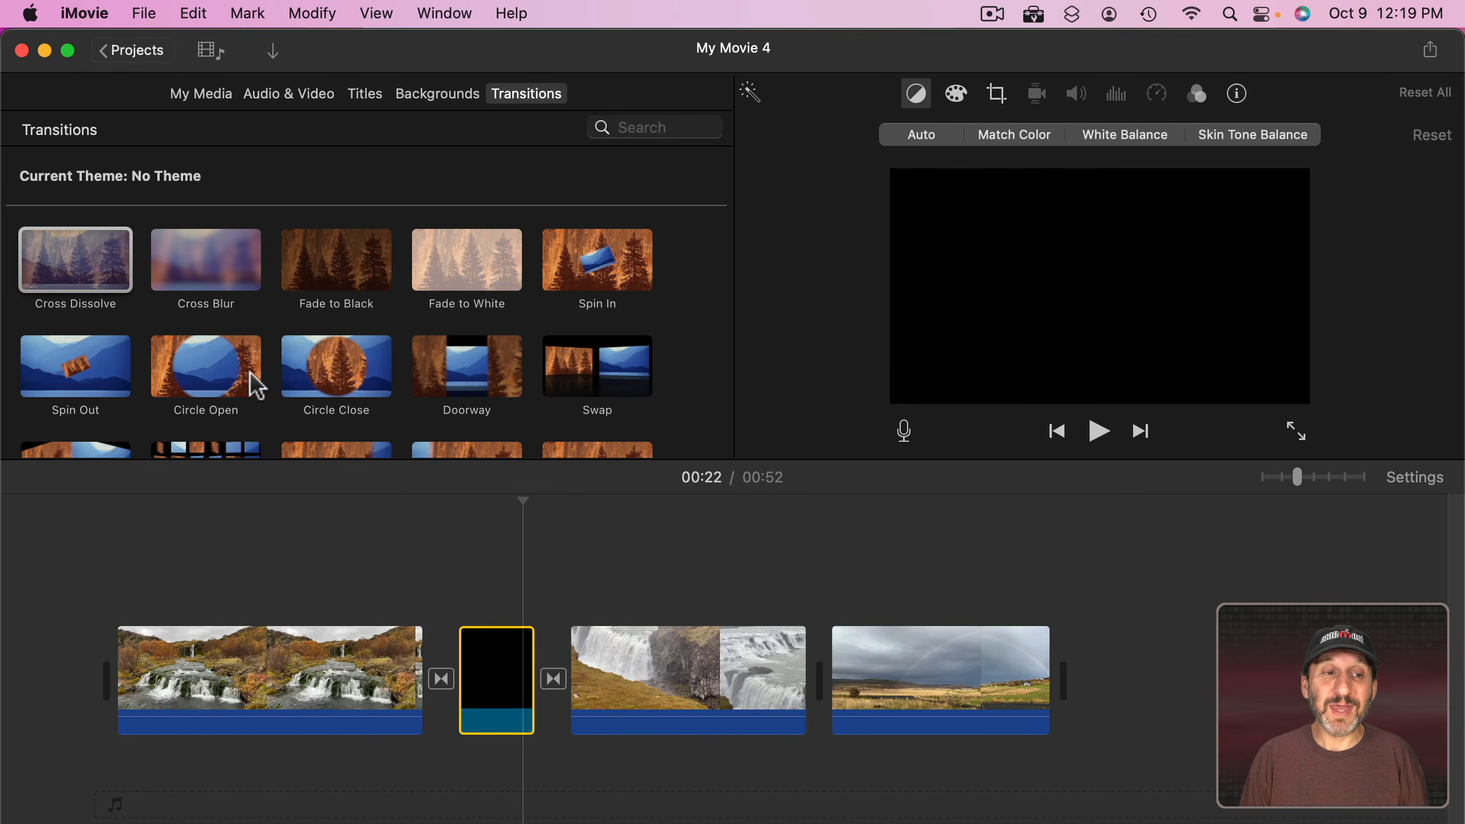
scroll(251, 375, down, 4)
scroll(250, 375, up, 4)
drag(599, 375, 447, 692)
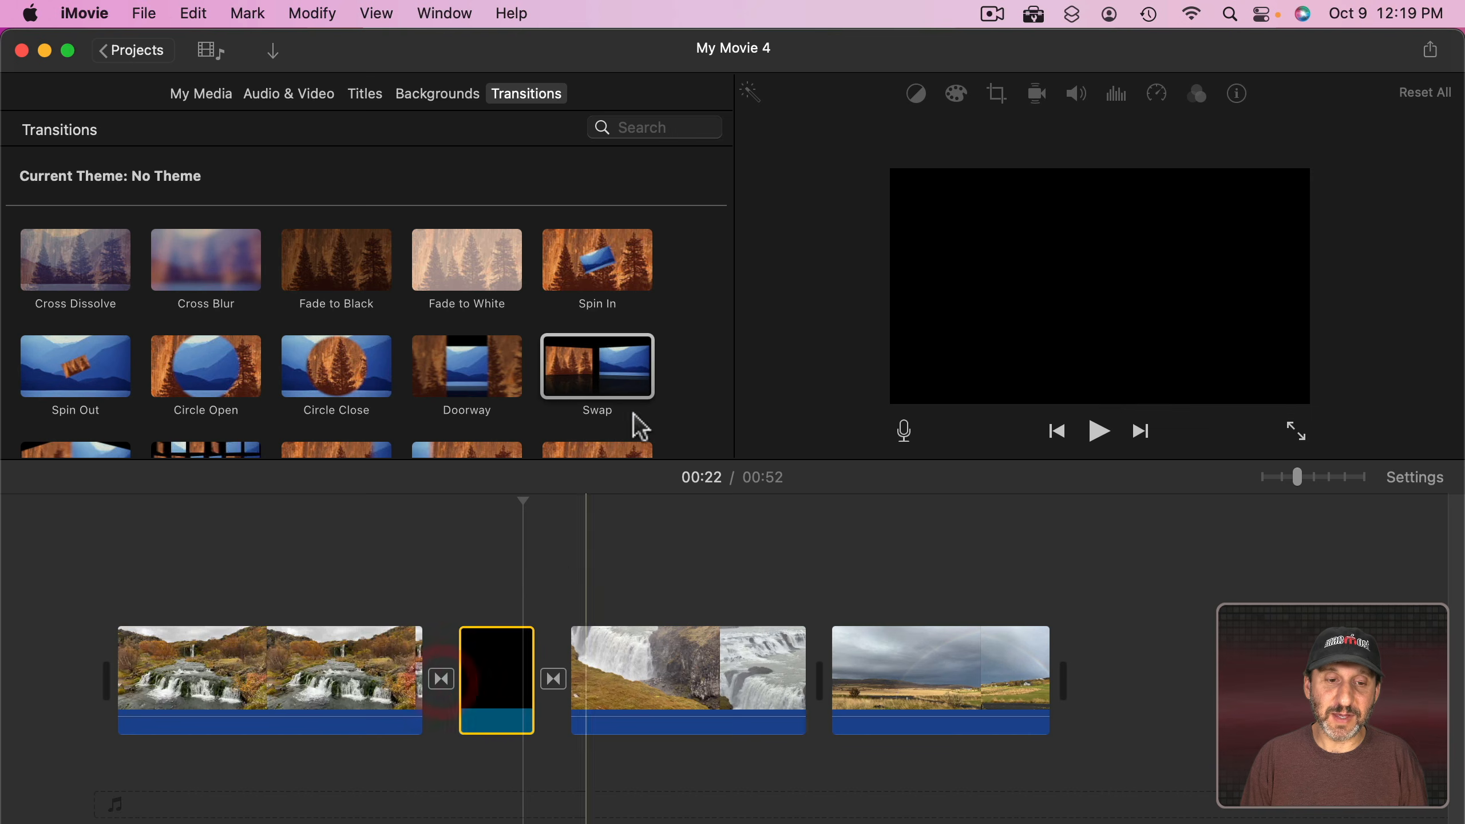
drag(595, 372, 554, 684)
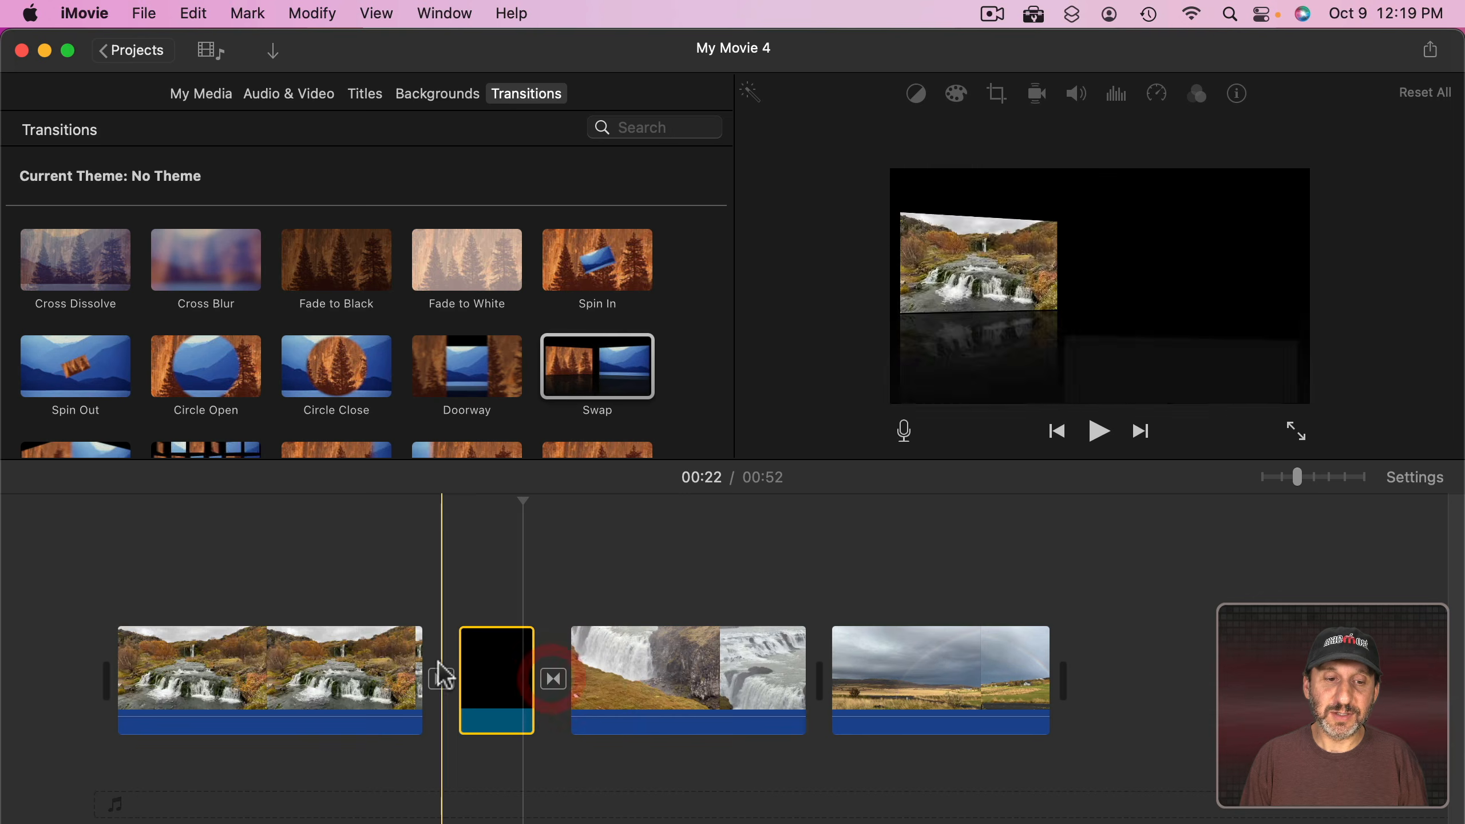
key(space)
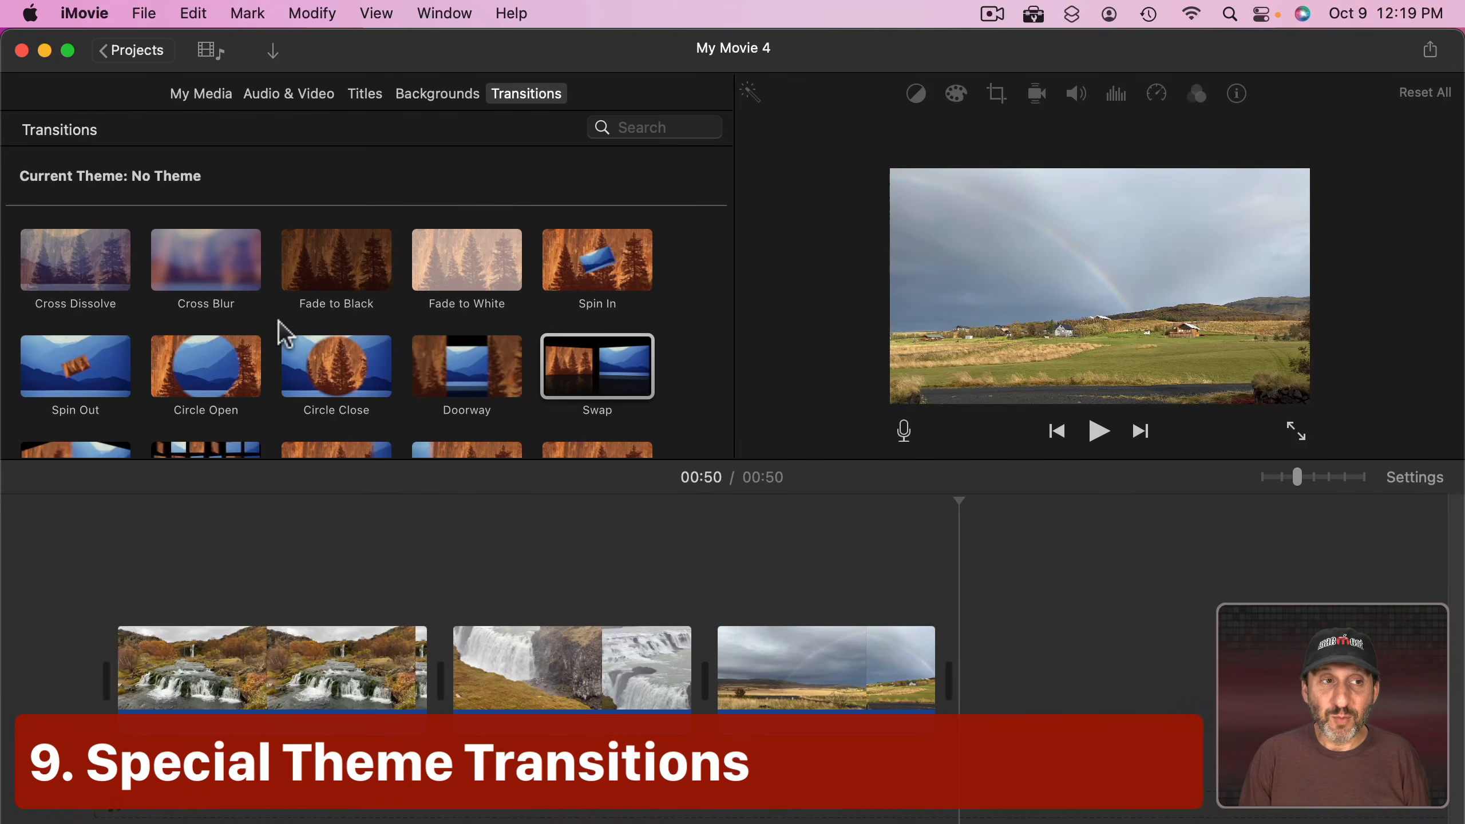
Change the project's theme from No Theme to Bulletin Board
scroll(285, 334, down, 3)
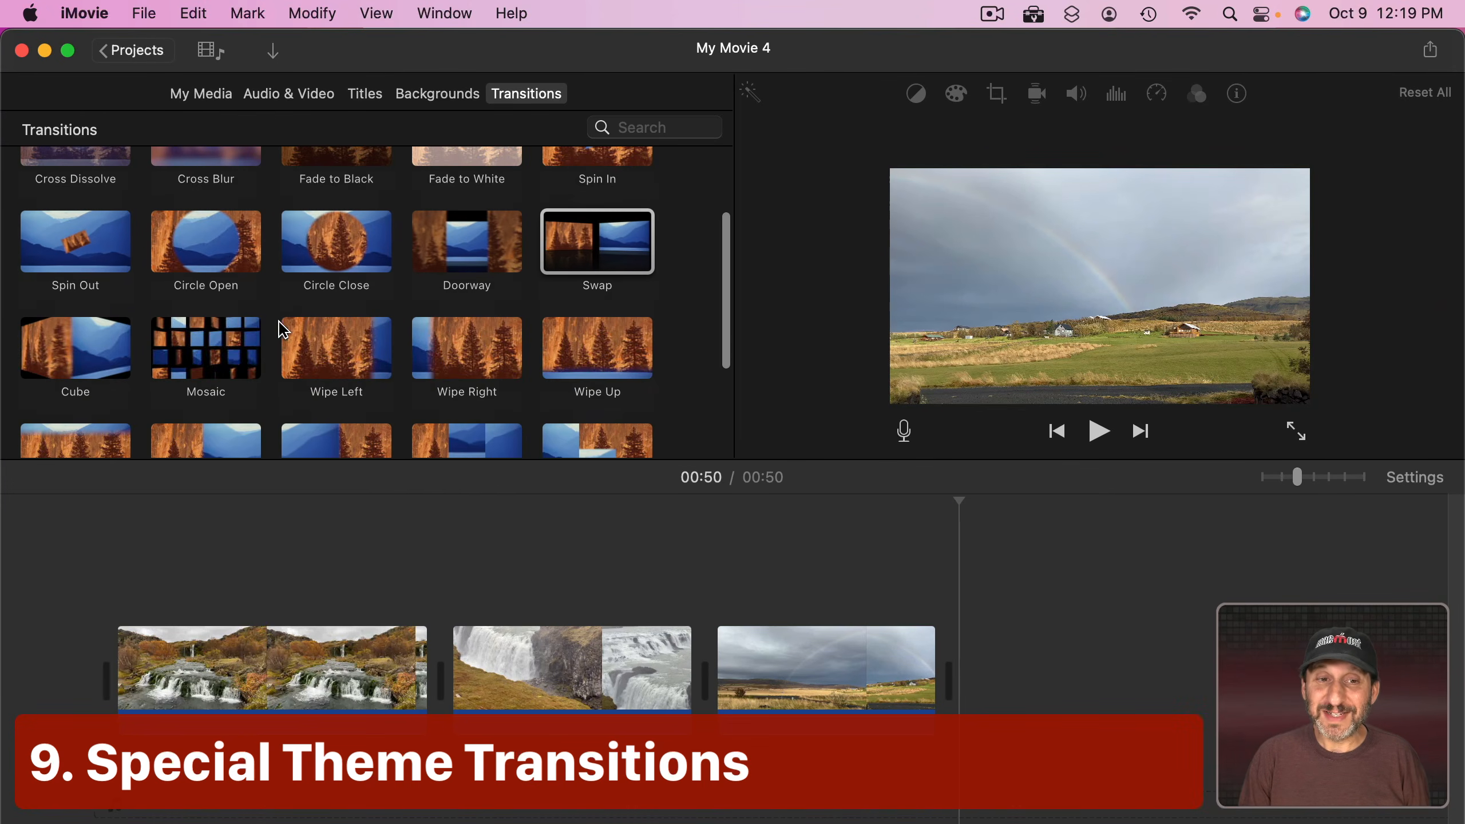
scroll(284, 327, up, 3)
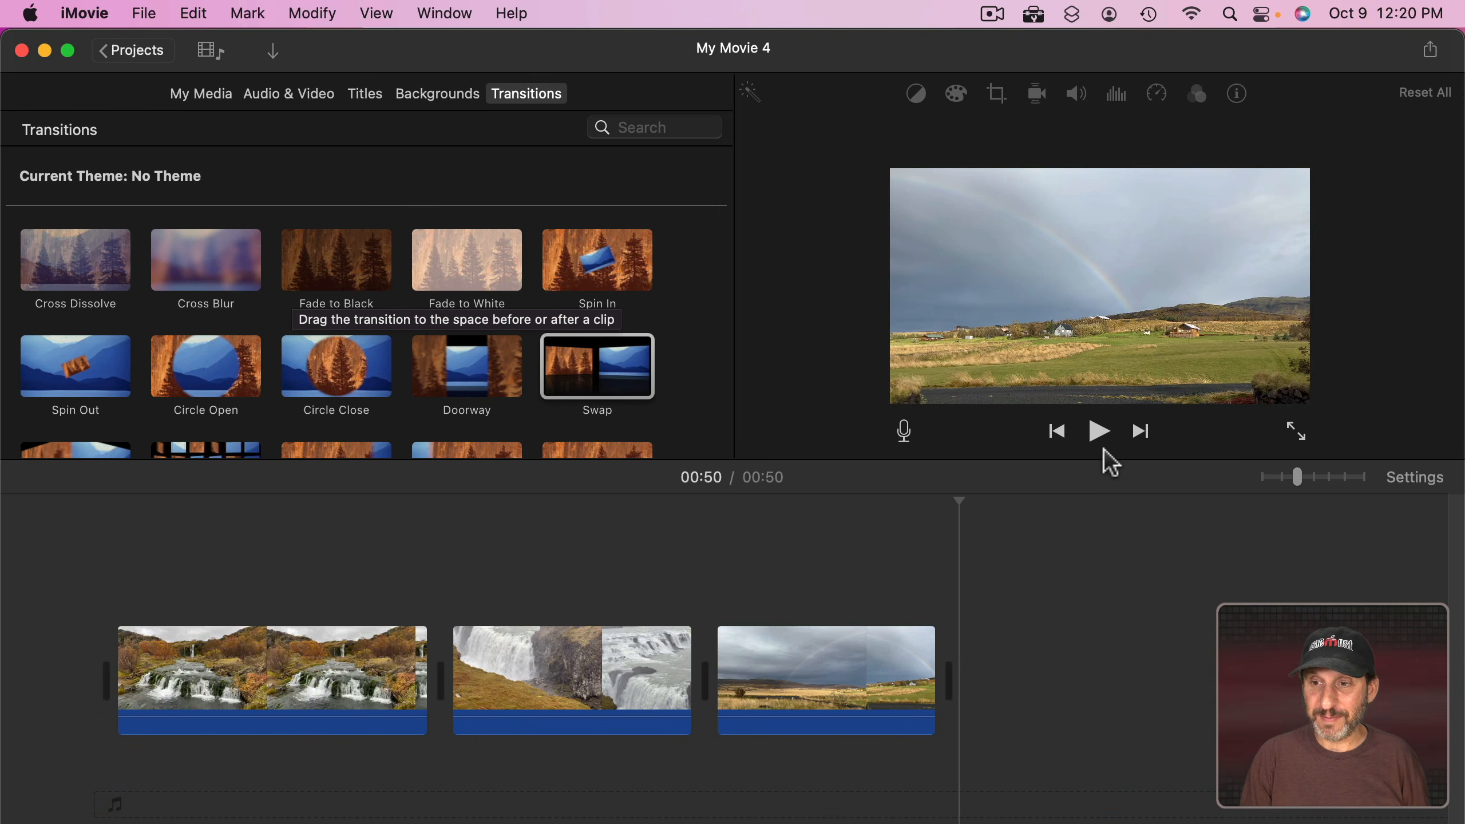
click(1414, 477)
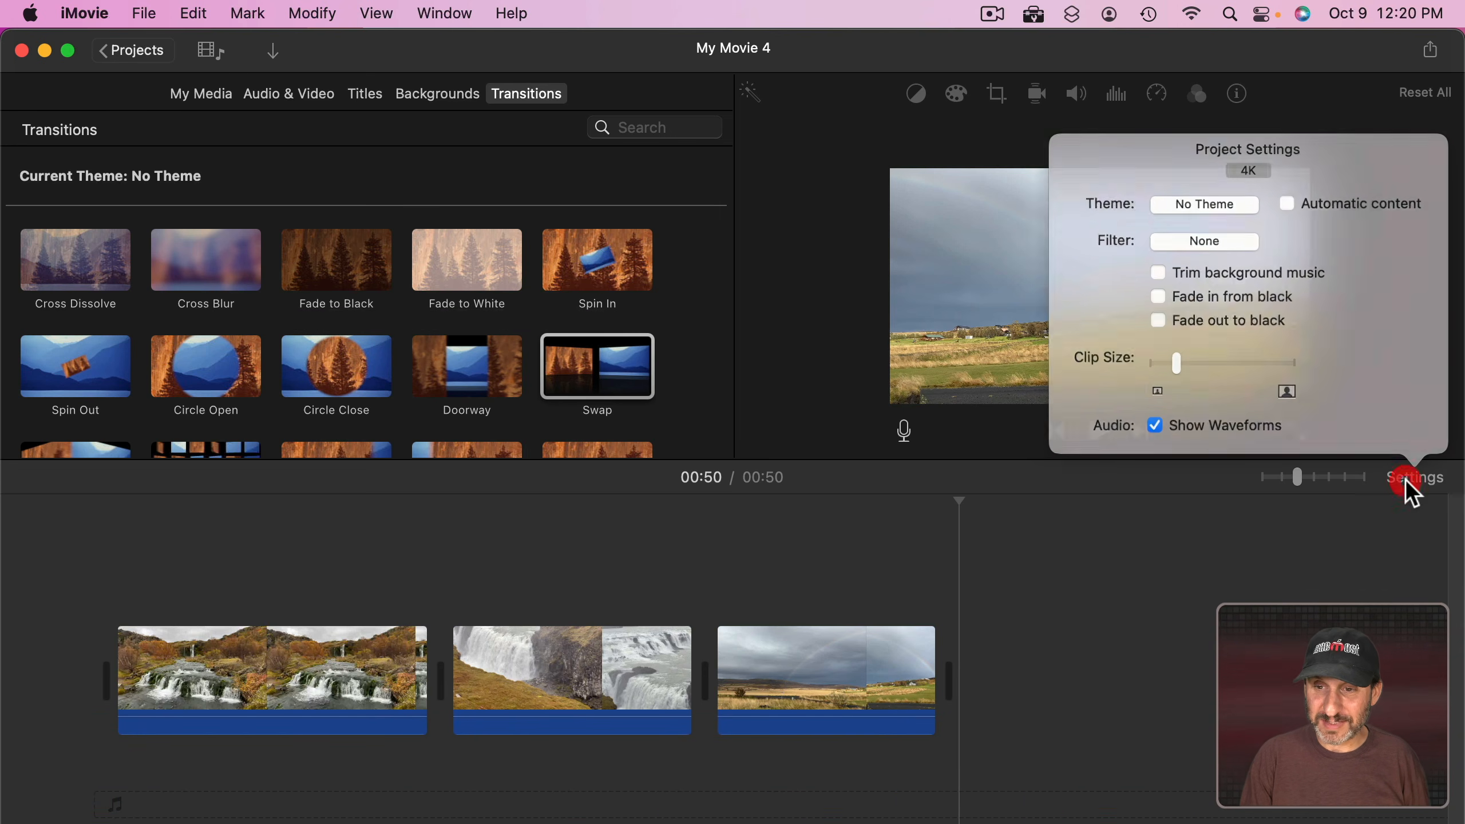
click(1178, 187)
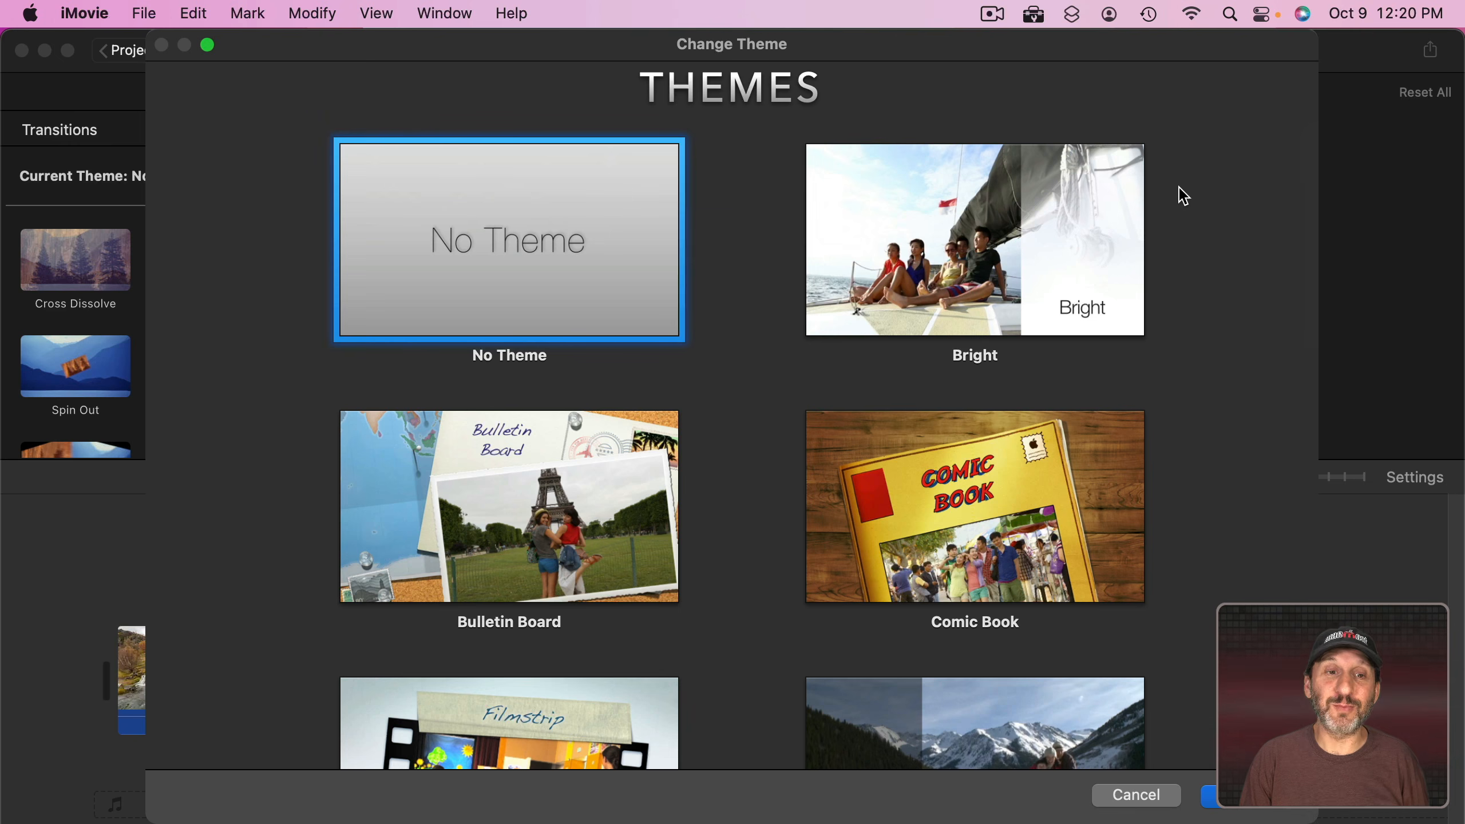
click(541, 548)
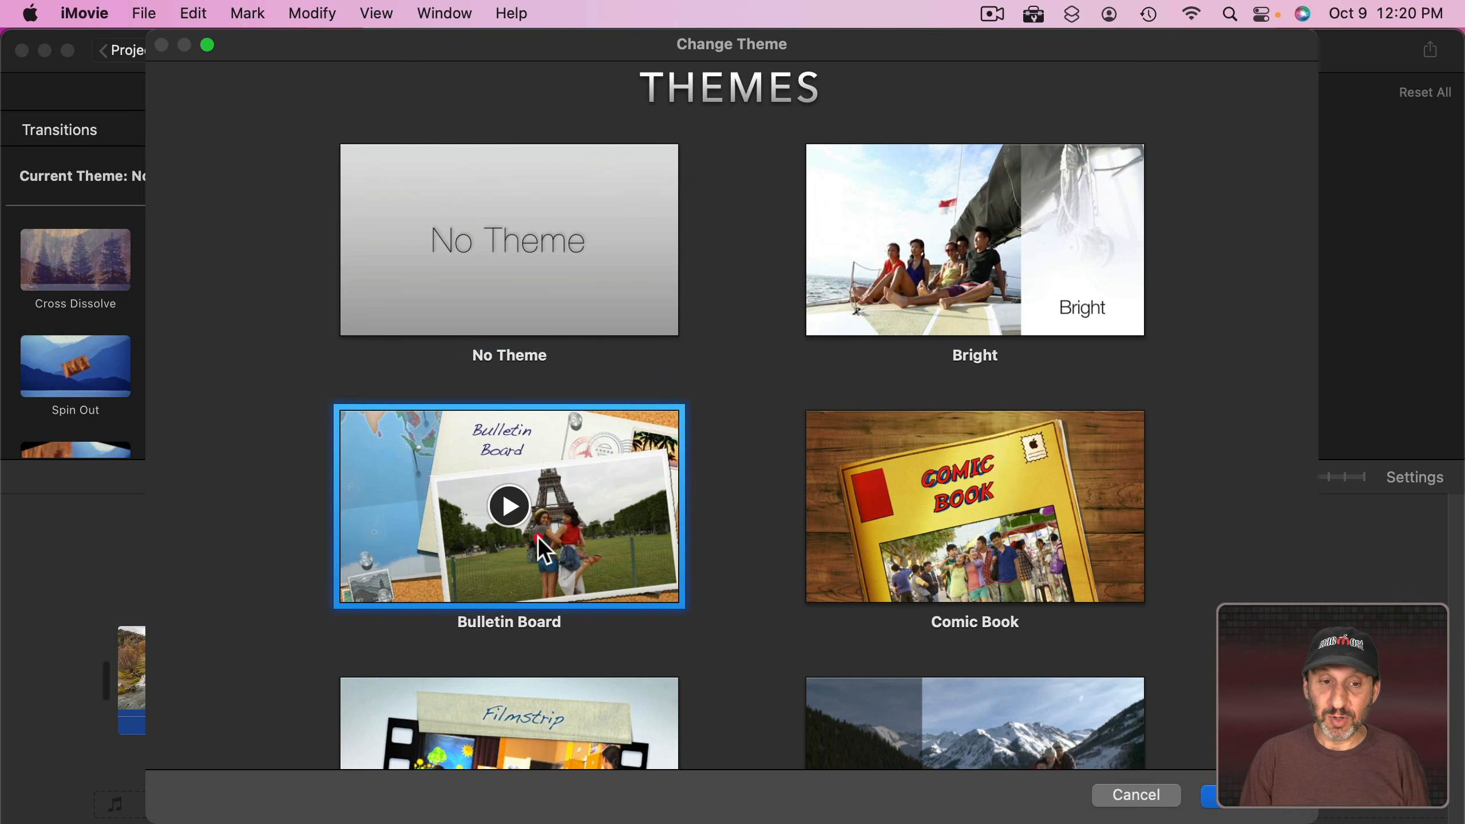
click(1237, 806)
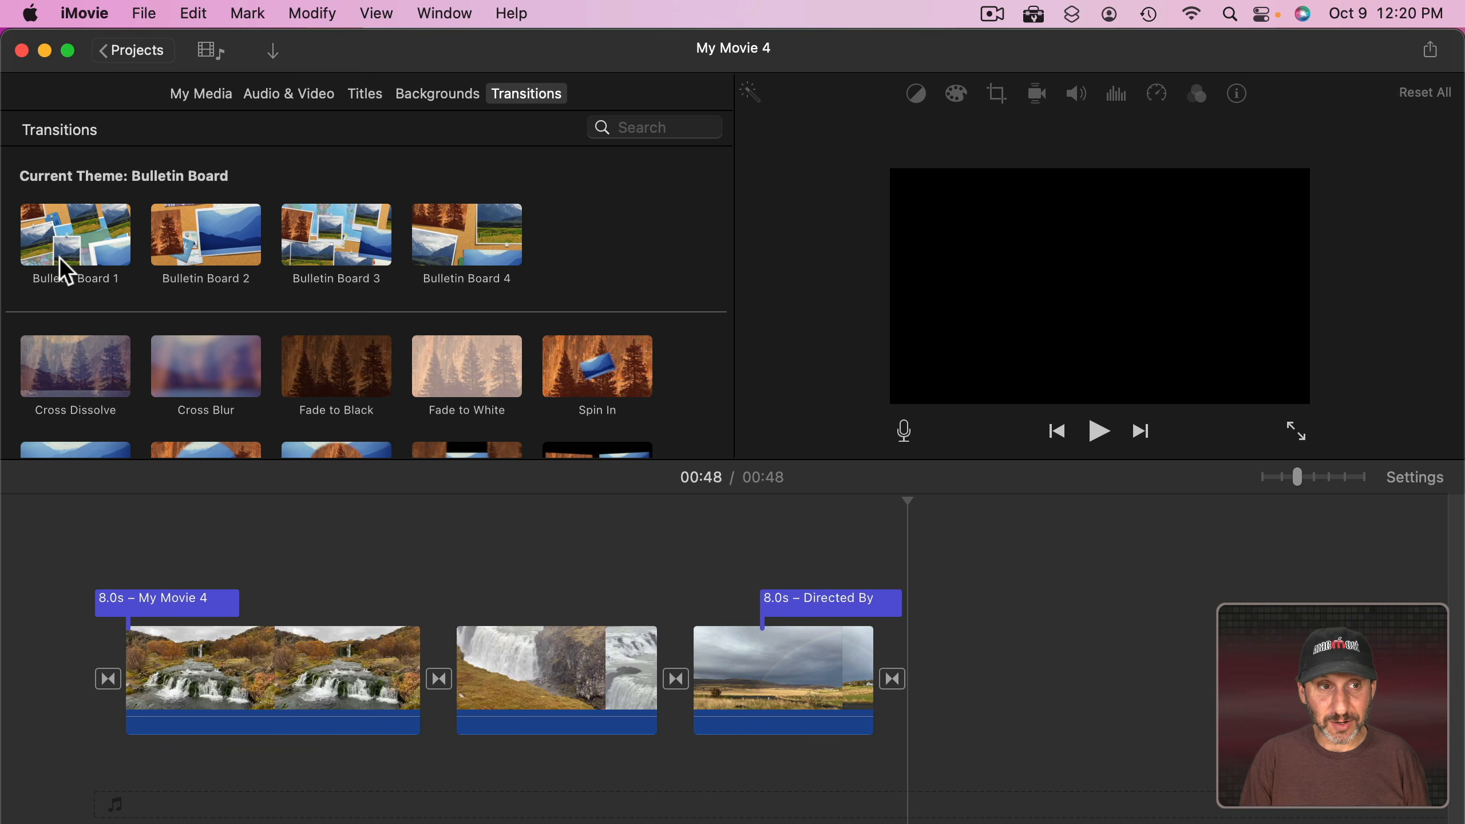
Select the Bulletin Board transition between the first and second clips and reposition the numbered markers that choose its photo frames
mouse_move(487, 257)
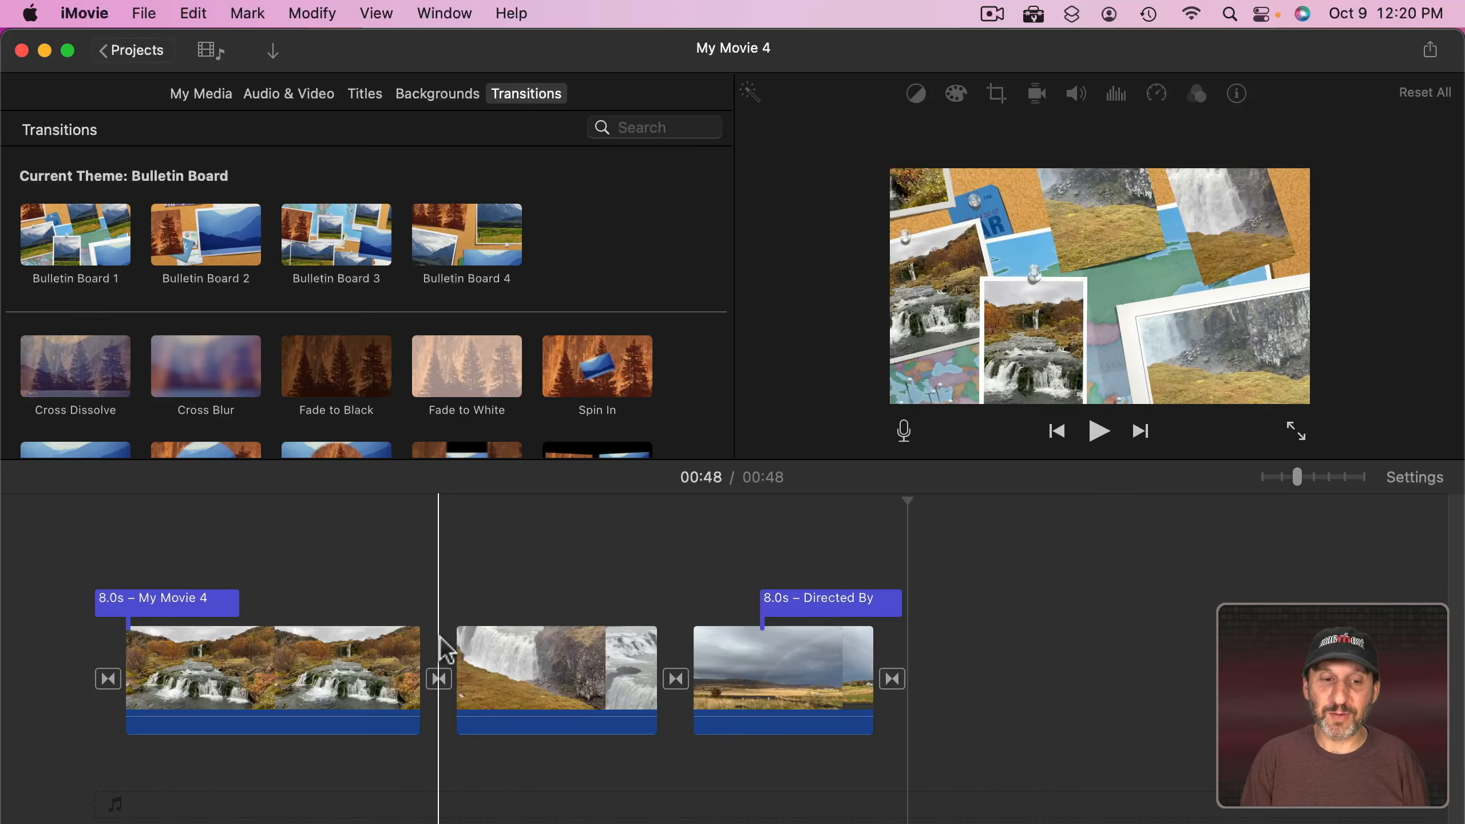
click(439, 680)
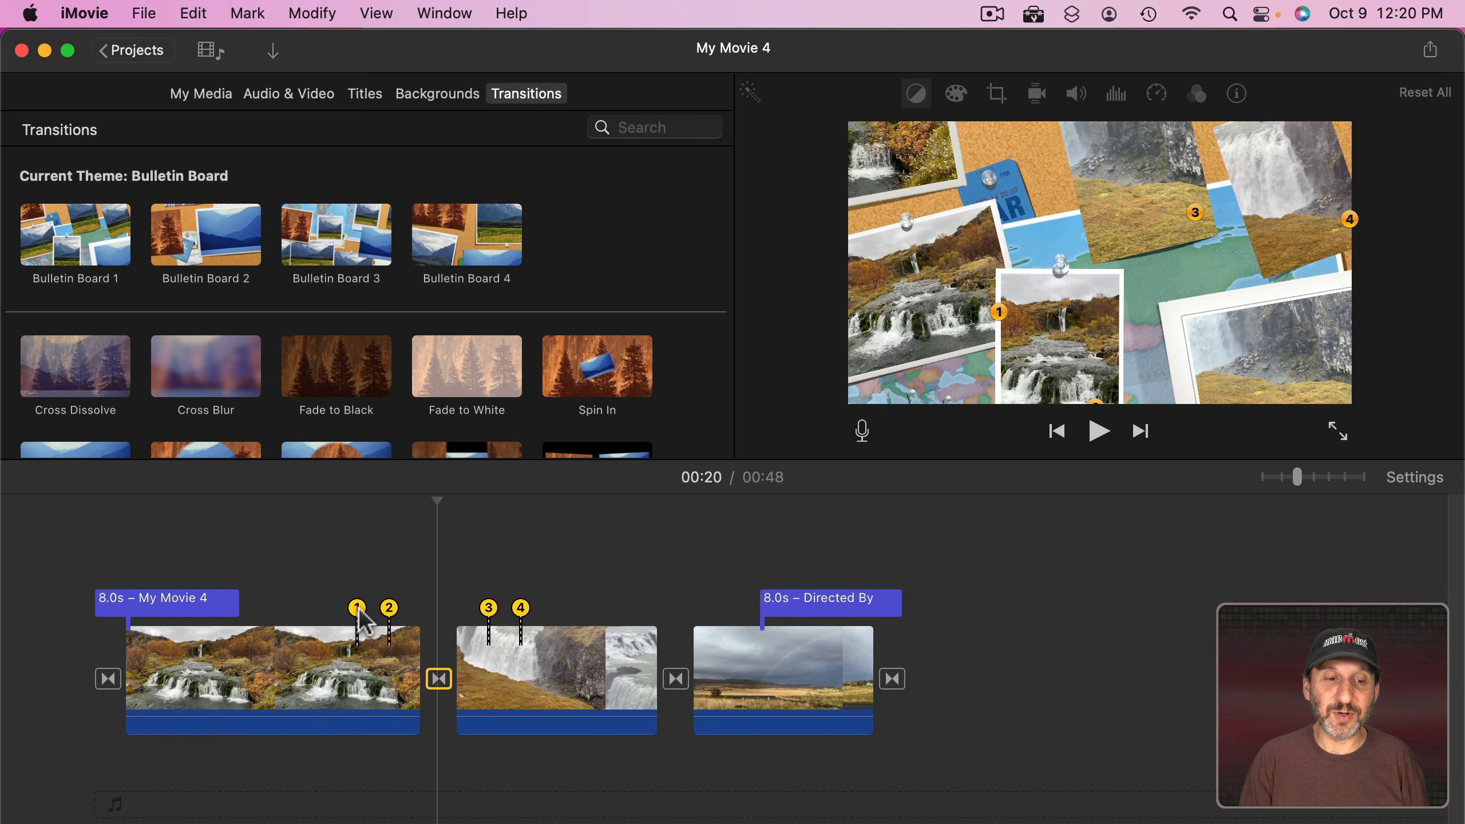
mouse_move(362, 617)
mouse_down()
mouse_move(307, 620)
mouse_move(400, 620)
mouse_up()
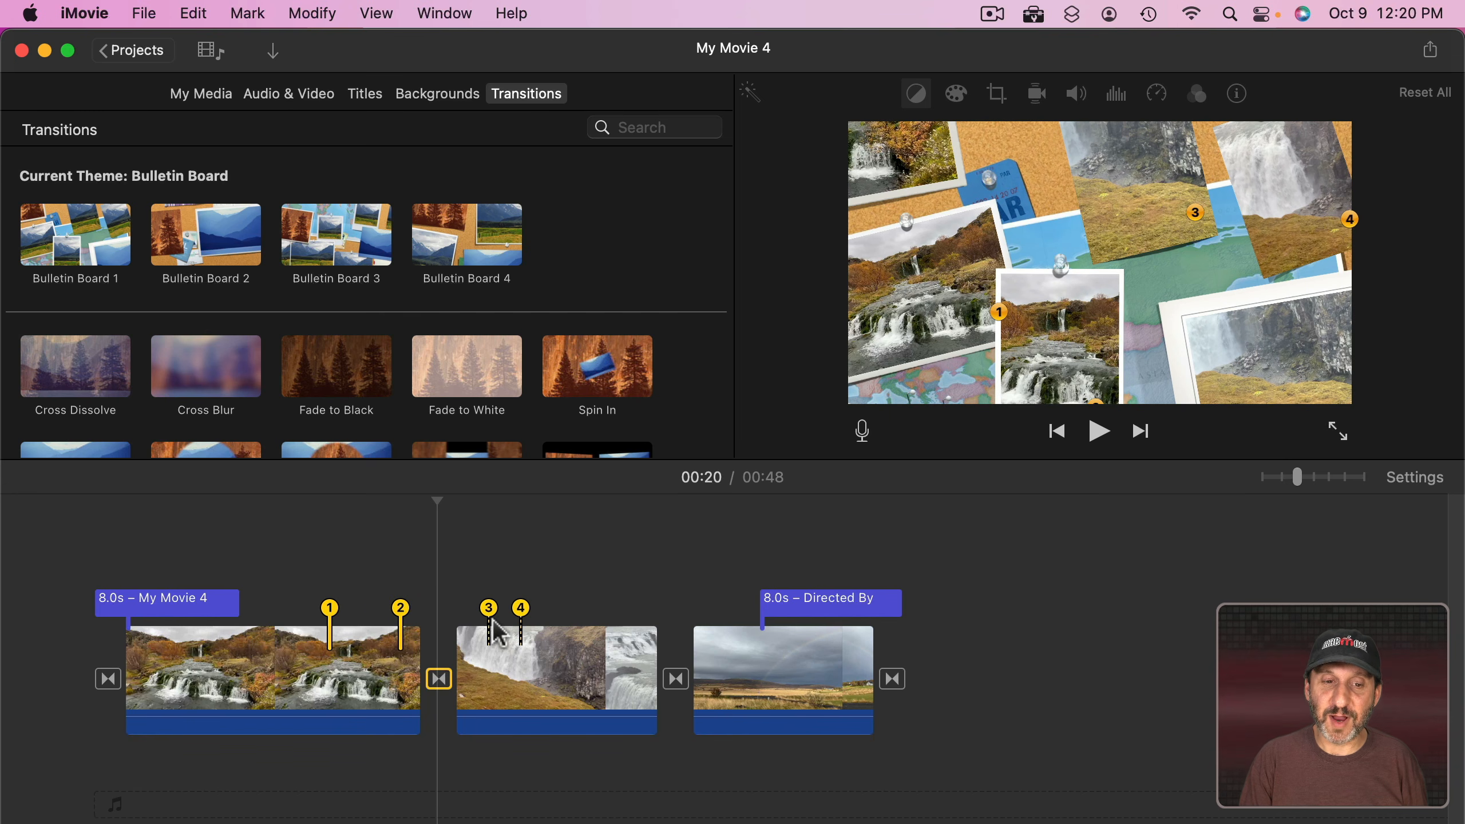
mouse_move(495, 620)
mouse_down()
mouse_move(474, 622)
mouse_move(809, 646)
mouse_move(496, 663)
mouse_move(477, 651)
mouse_up()
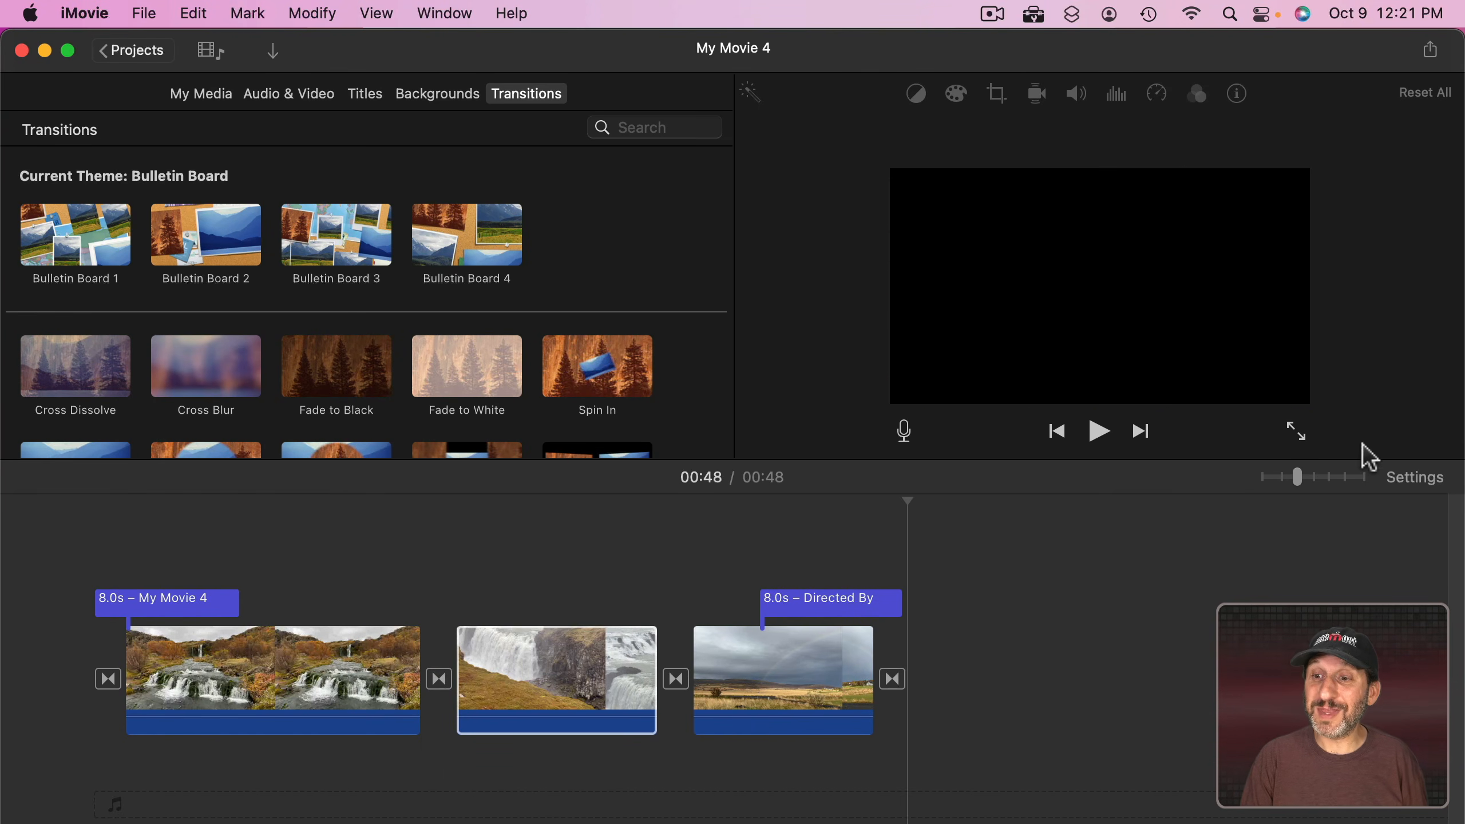
Switch the project theme to Bright and inspect its transition between the second and third clips
click(1409, 476)
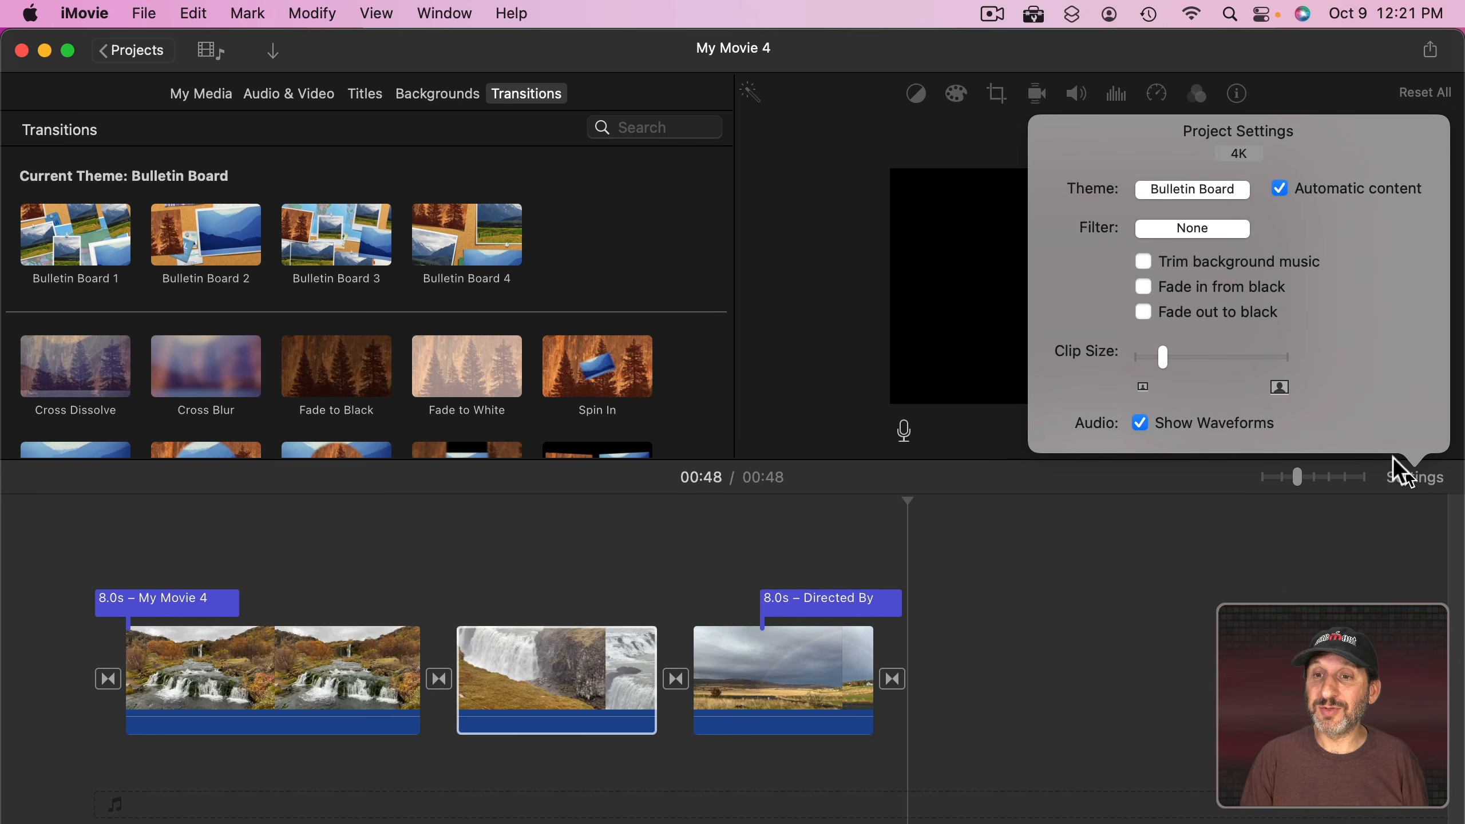
click(1157, 186)
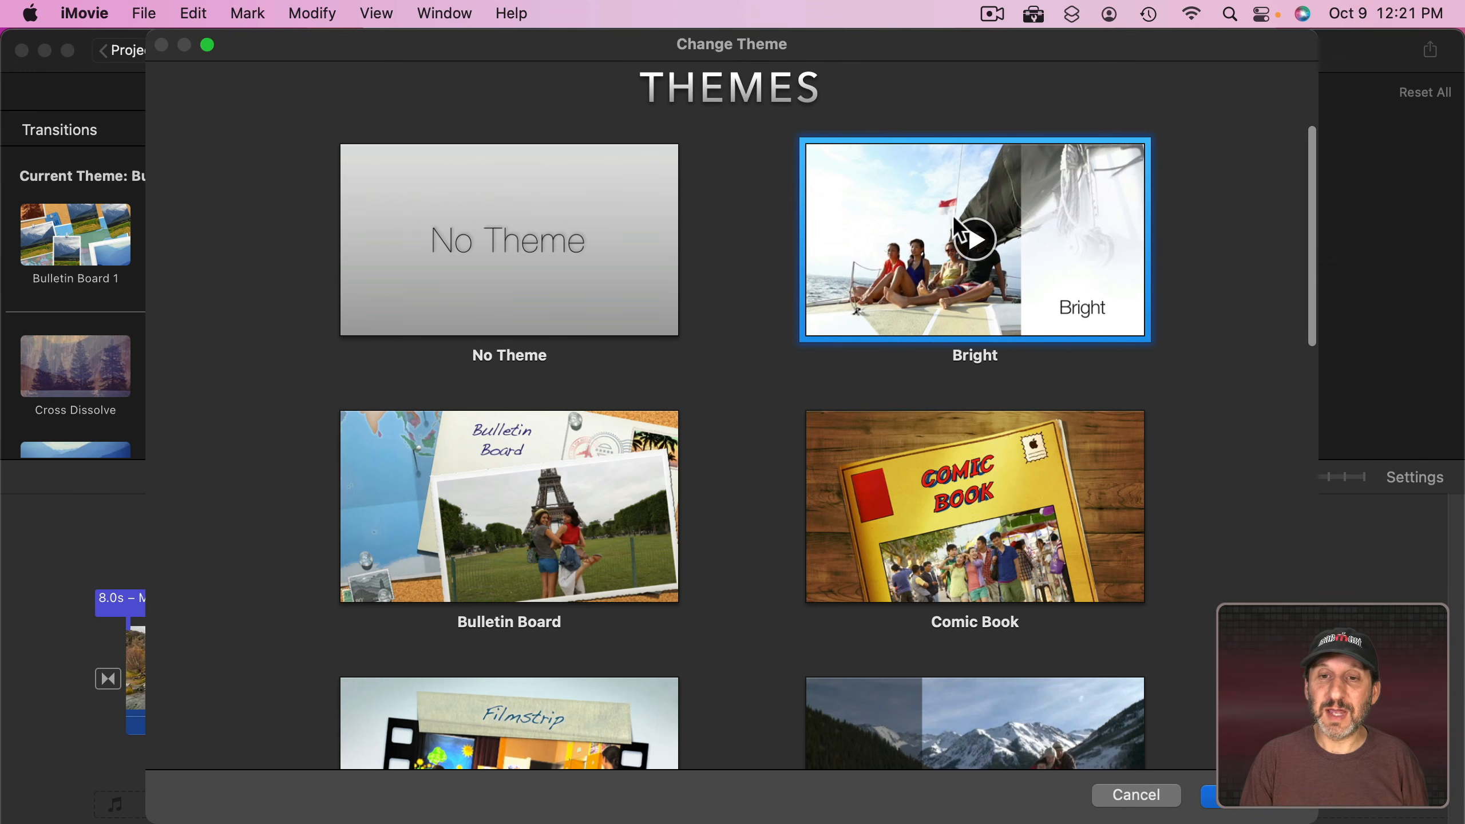
click(1214, 793)
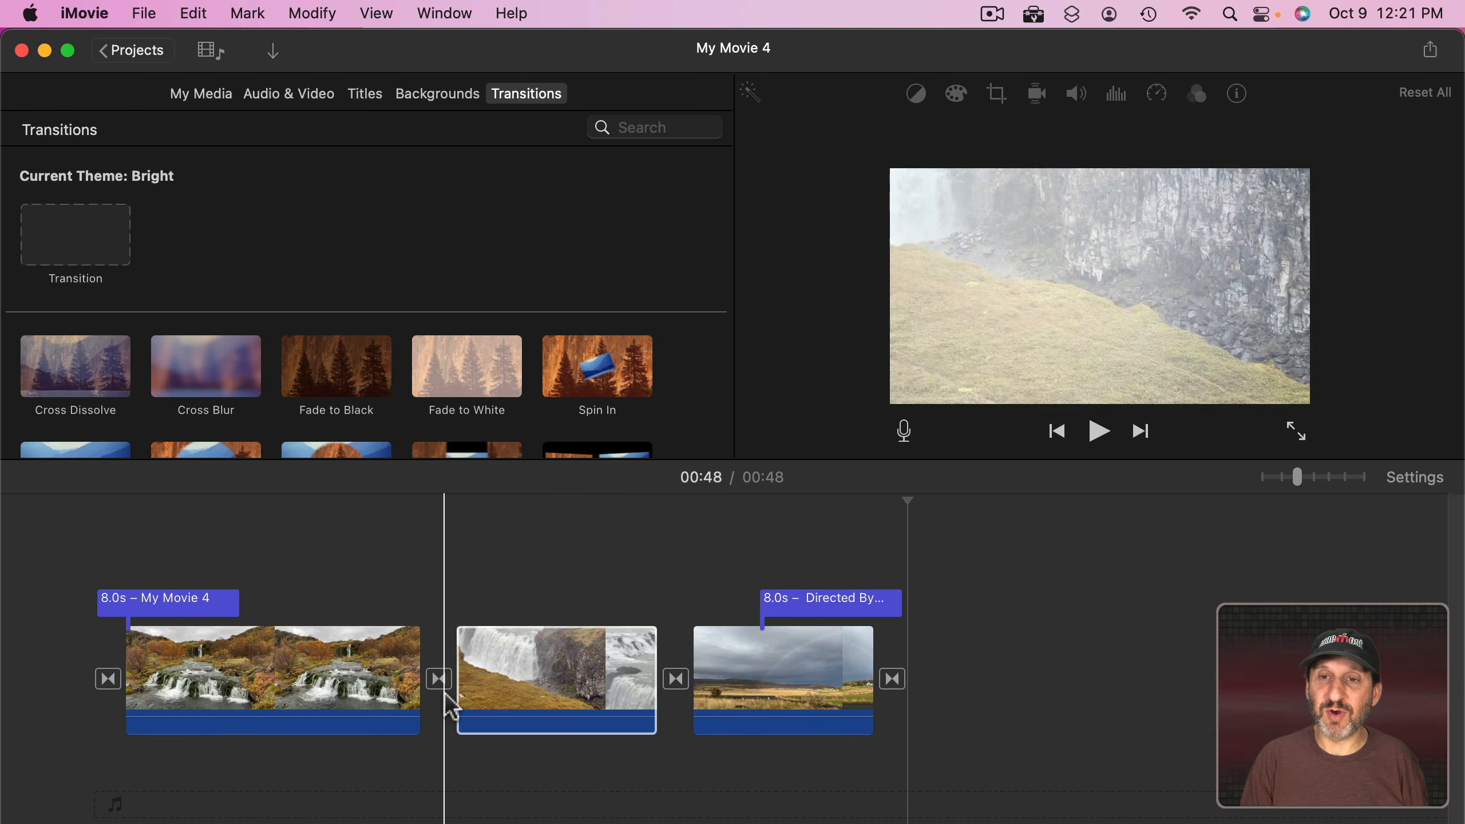
click(680, 684)
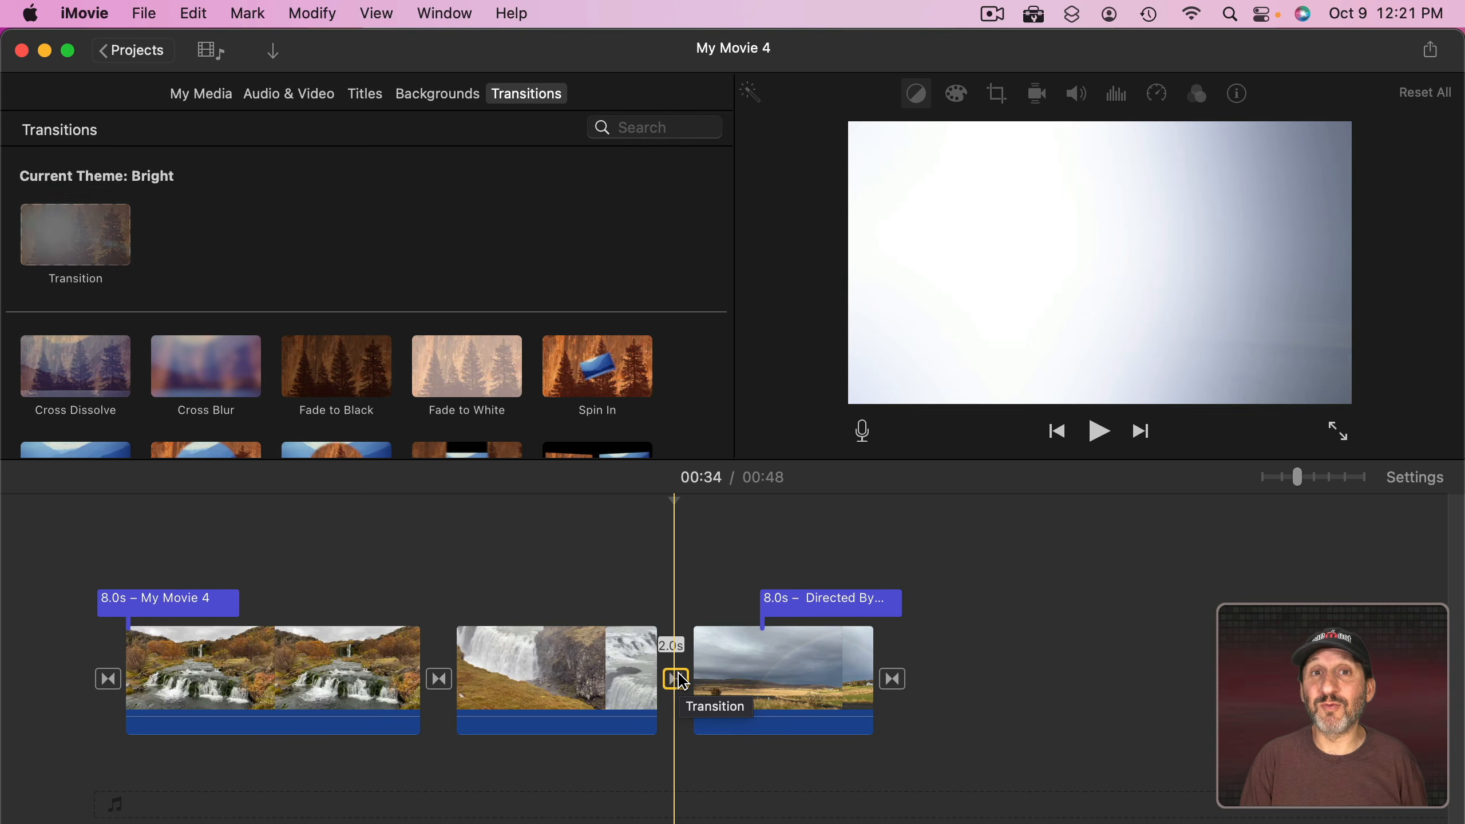
click(811, 640)
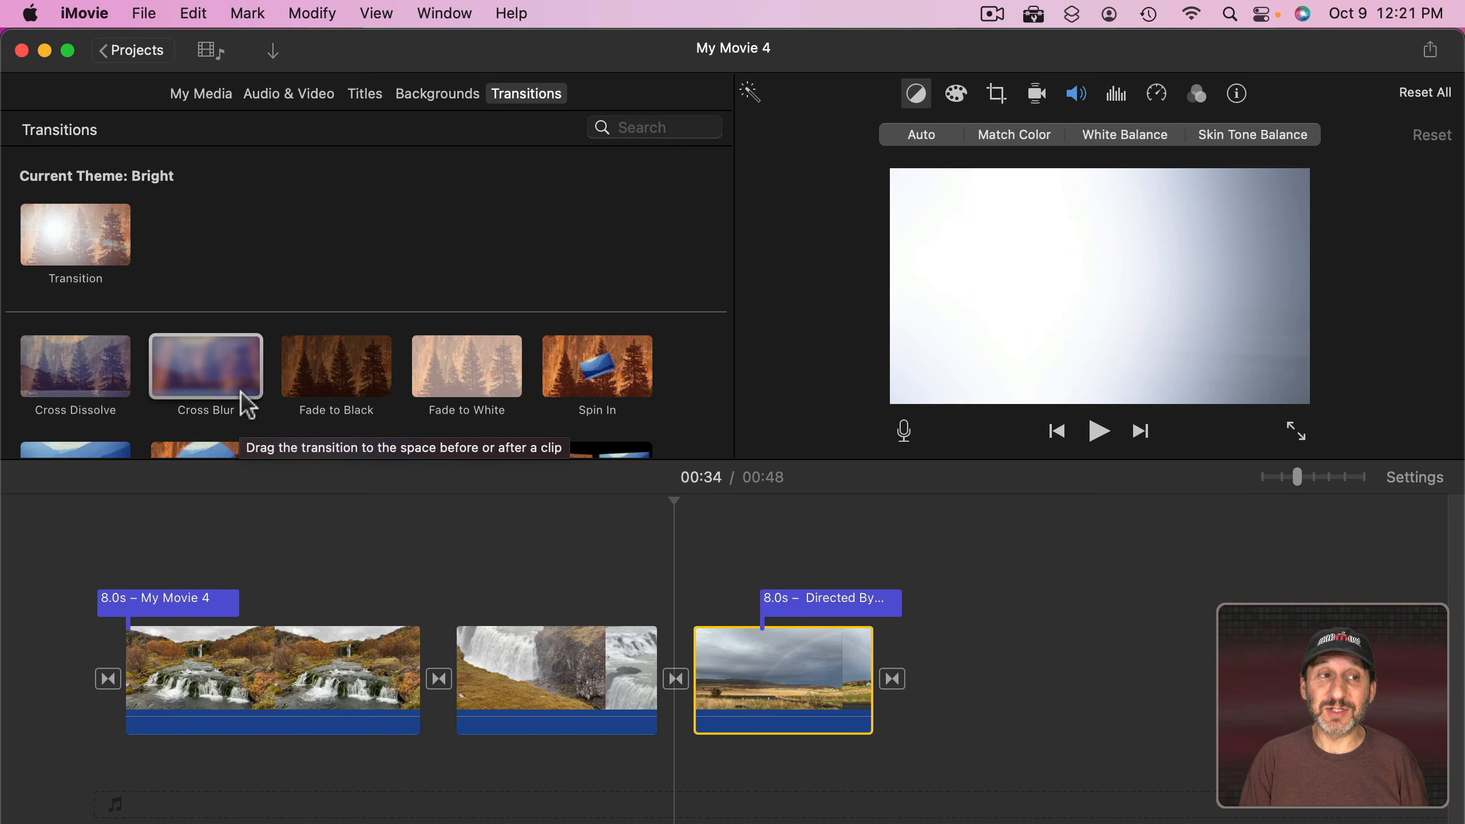
Check the theme's automatic content option in the project settings and delete the opening and closing theme titles
click(1407, 476)
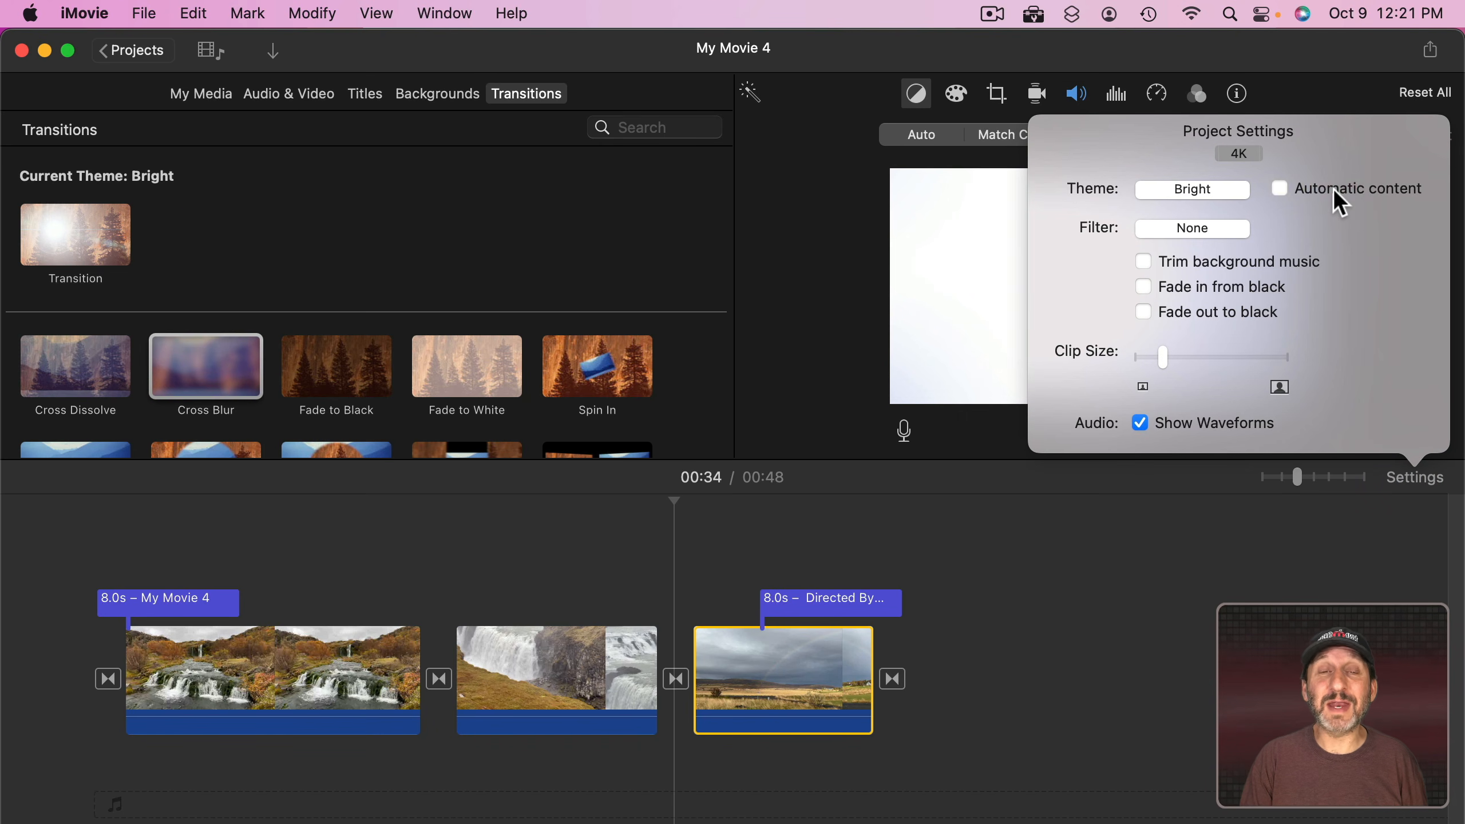
click(1037, 542)
drag(142, 573, 830, 595)
key(BackSpace)
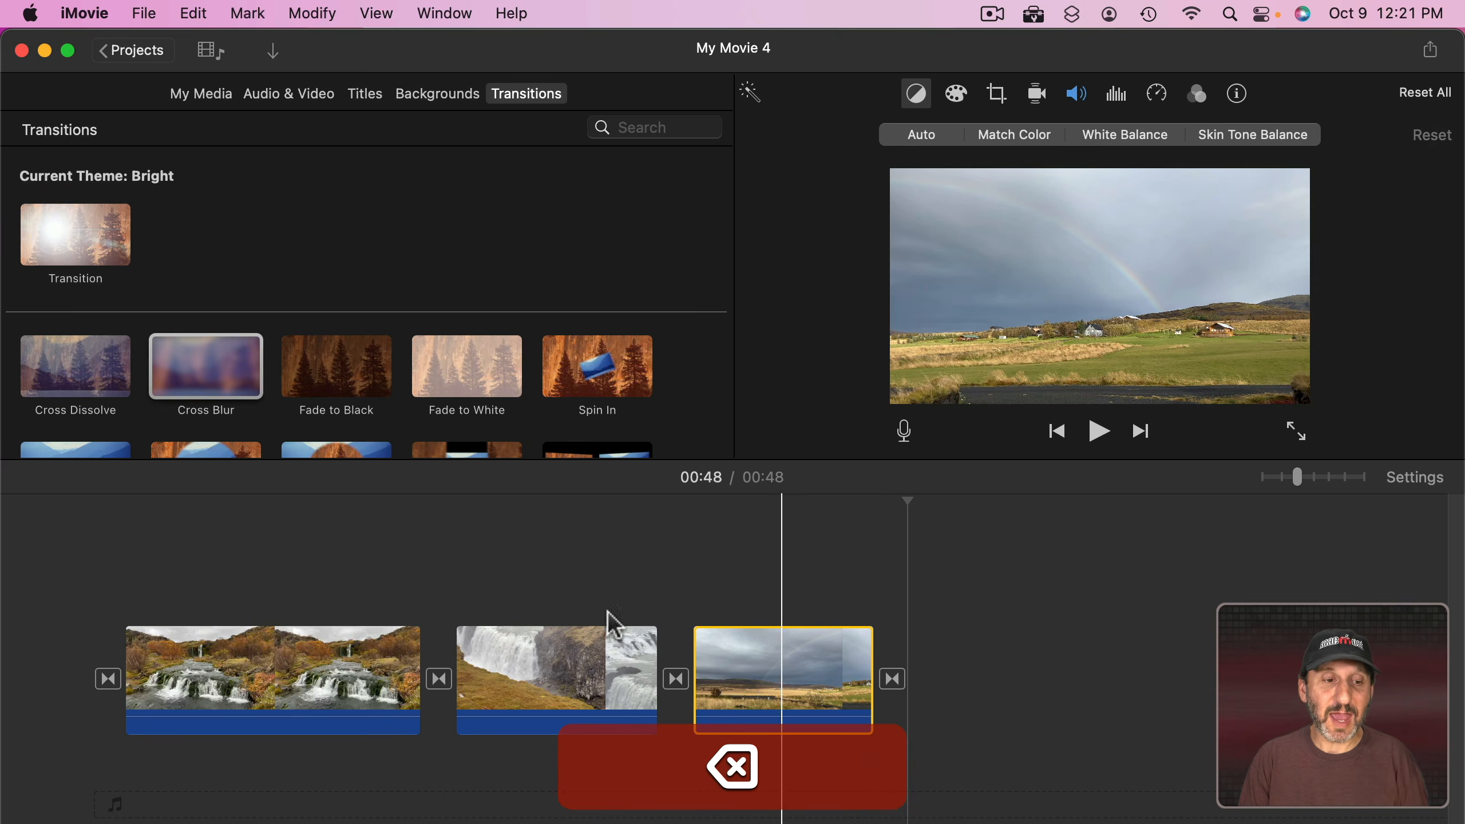
Delete the theme transitions at the movie's start and end, and replace the one between the first two clips with a Cross Dissolve
click(108, 679)
key(BackSpace)
click(891, 680)
key(BackSpace)
click(439, 681)
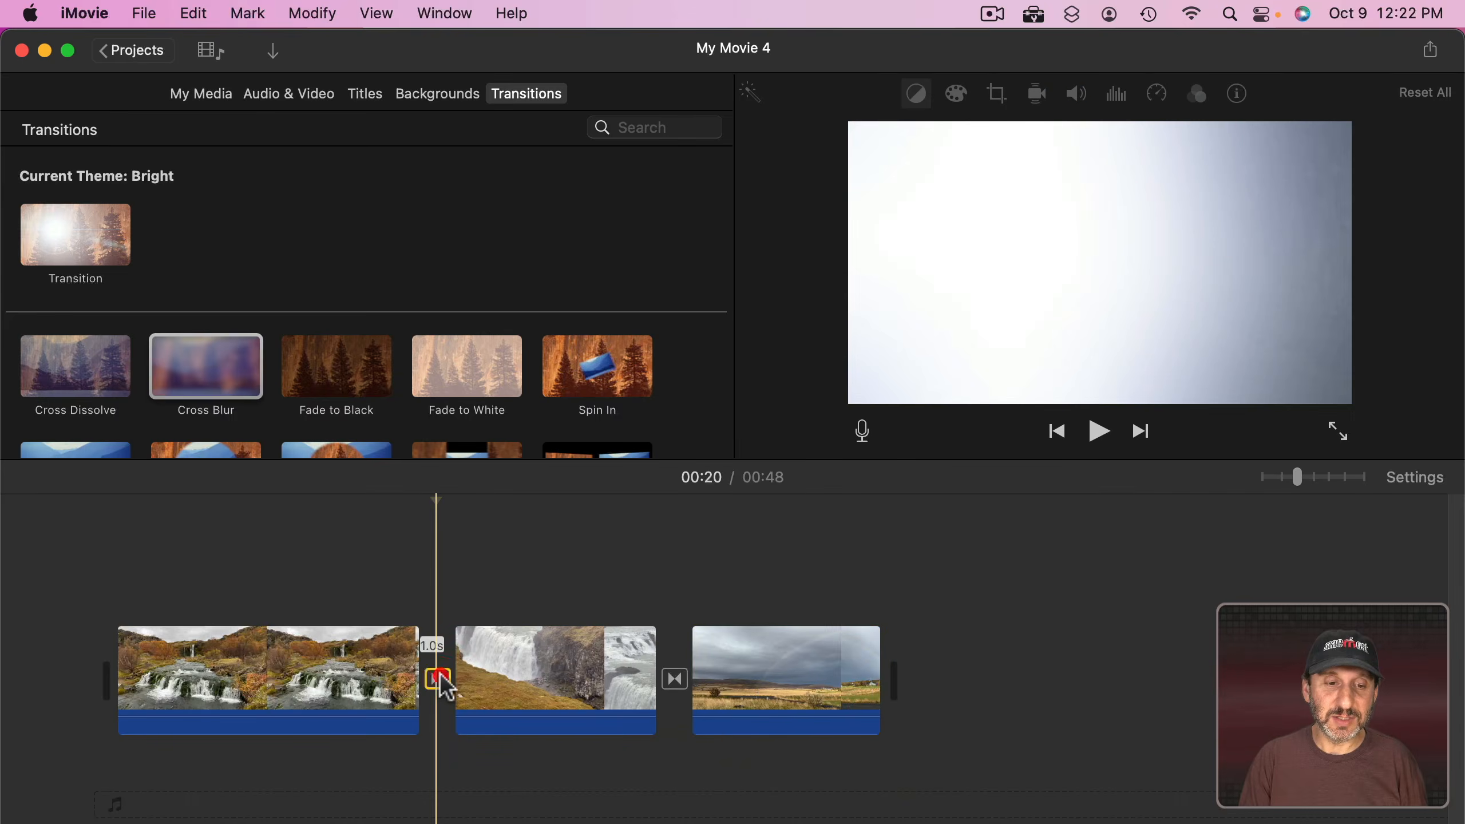
drag(113, 384, 441, 687)
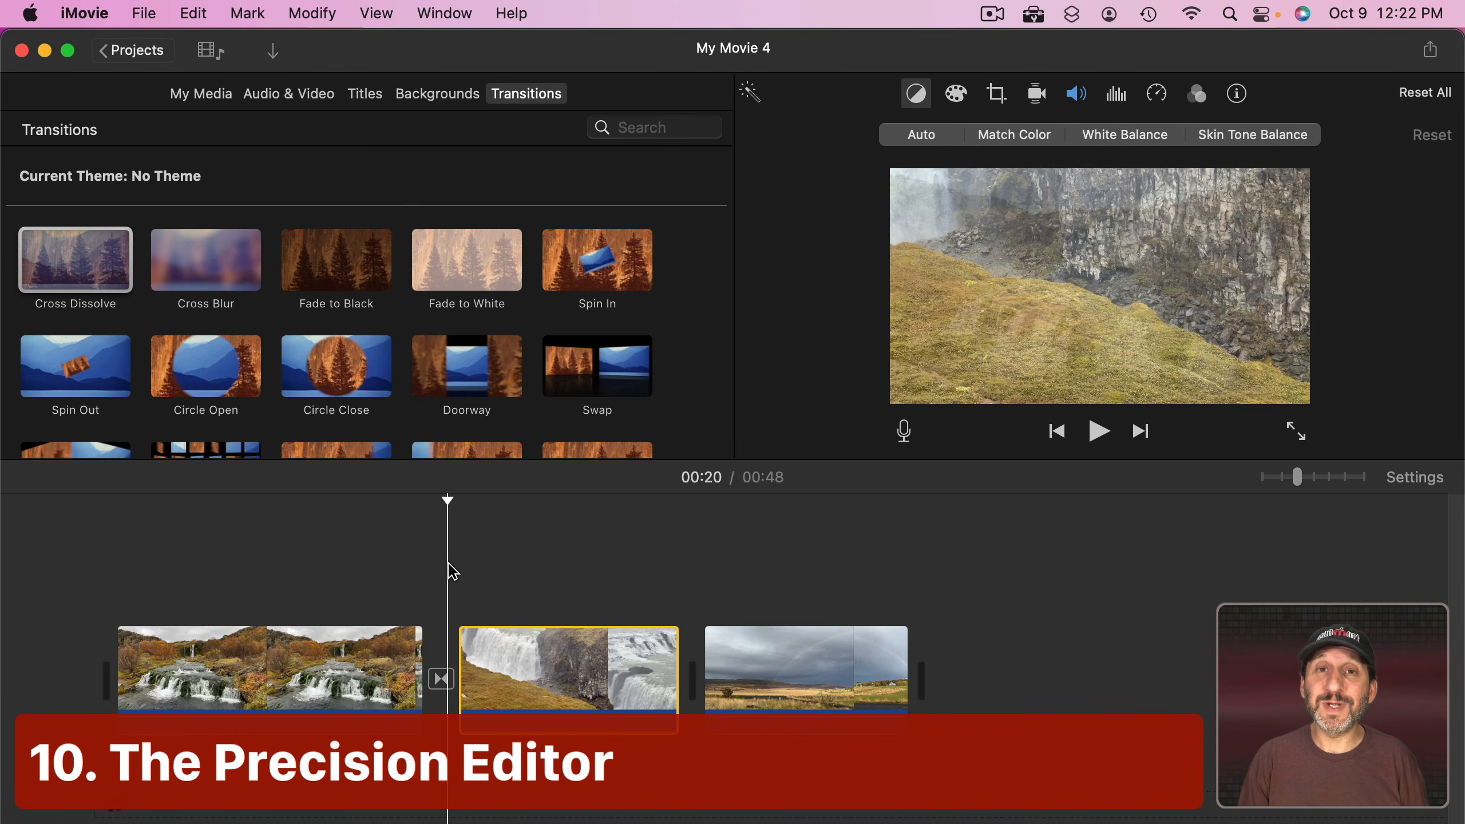
Try to set the duration of the Cross Dissolve between the first and second clips to 2.0 seconds
click(441, 681)
double_click(442, 685)
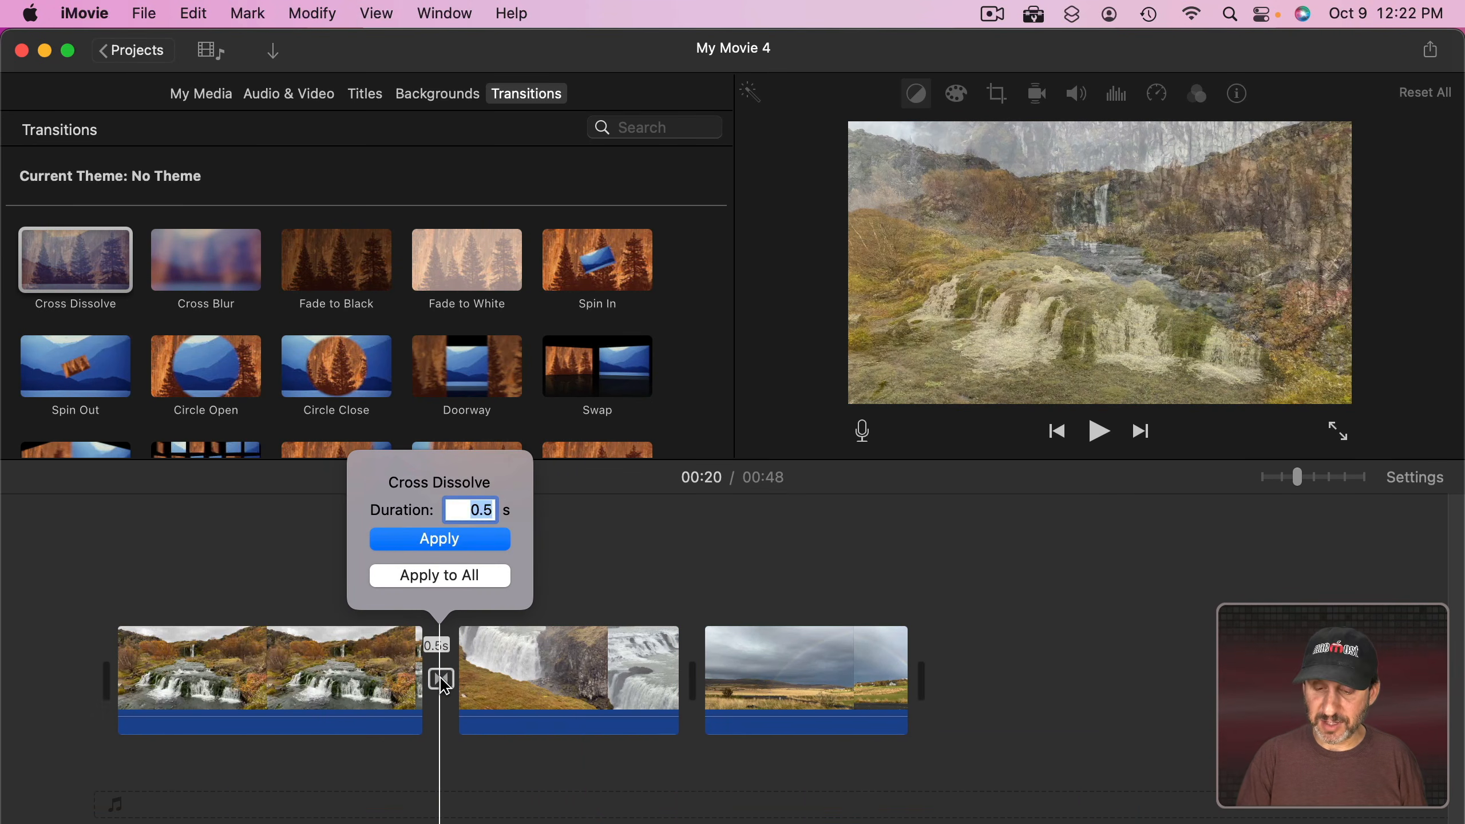
text(2)
key(Return)
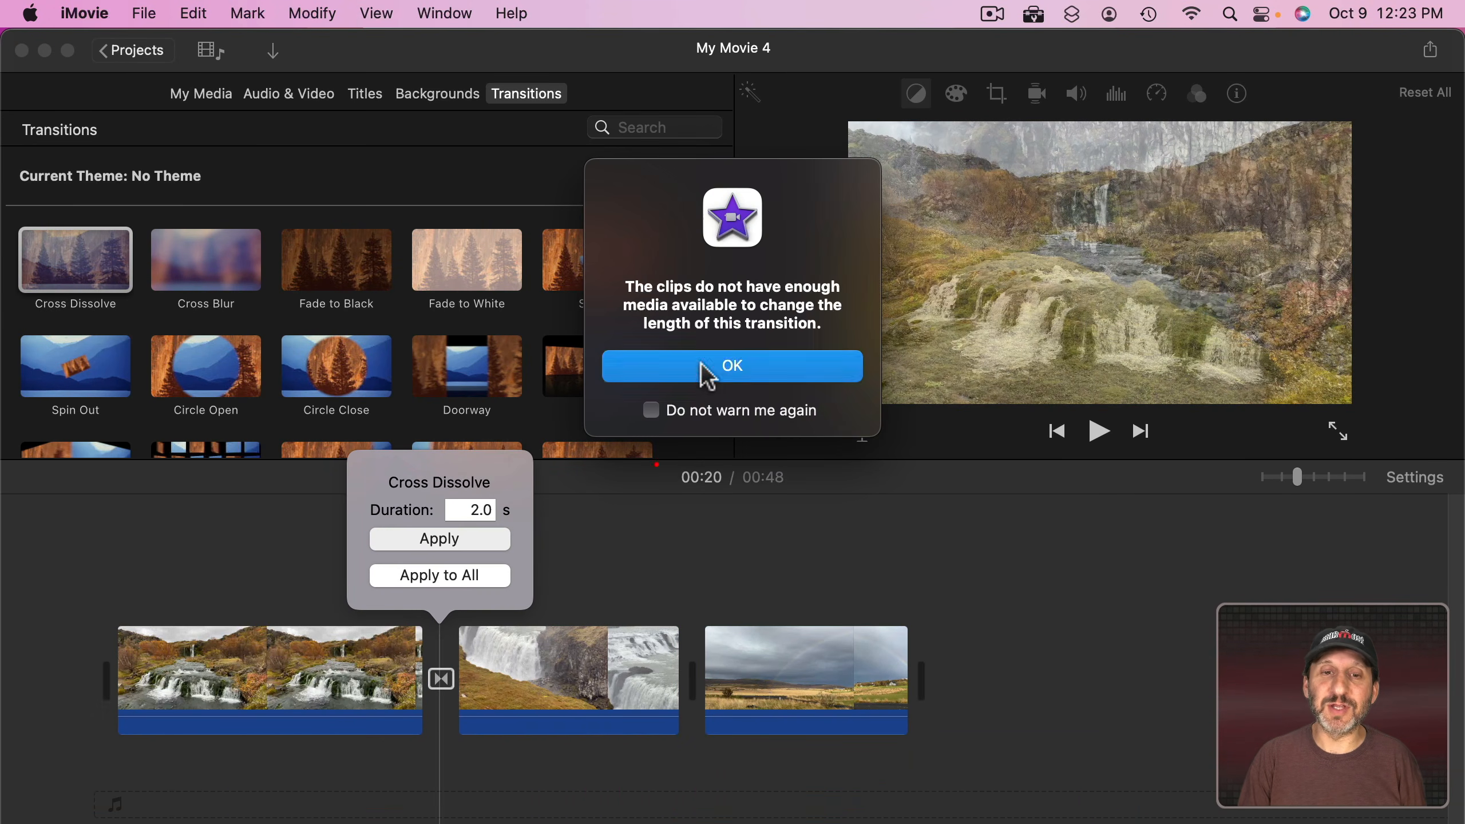
click(732, 365)
click(623, 582)
click(677, 499)
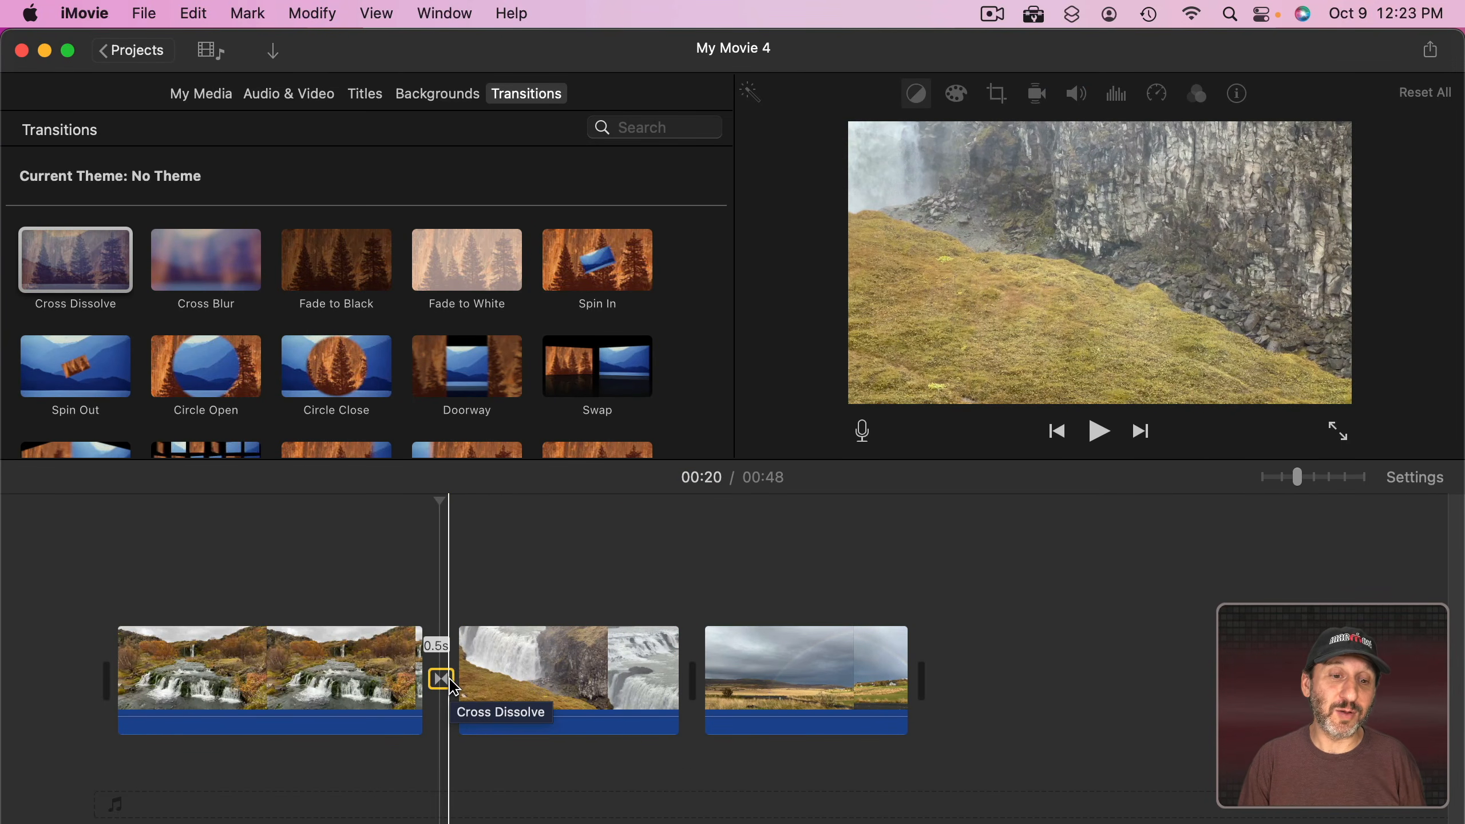
Show the Precision Editor for the Cross Dissolve and shift both clips so the first ends earlier and the second starts further in
right_click(453, 688)
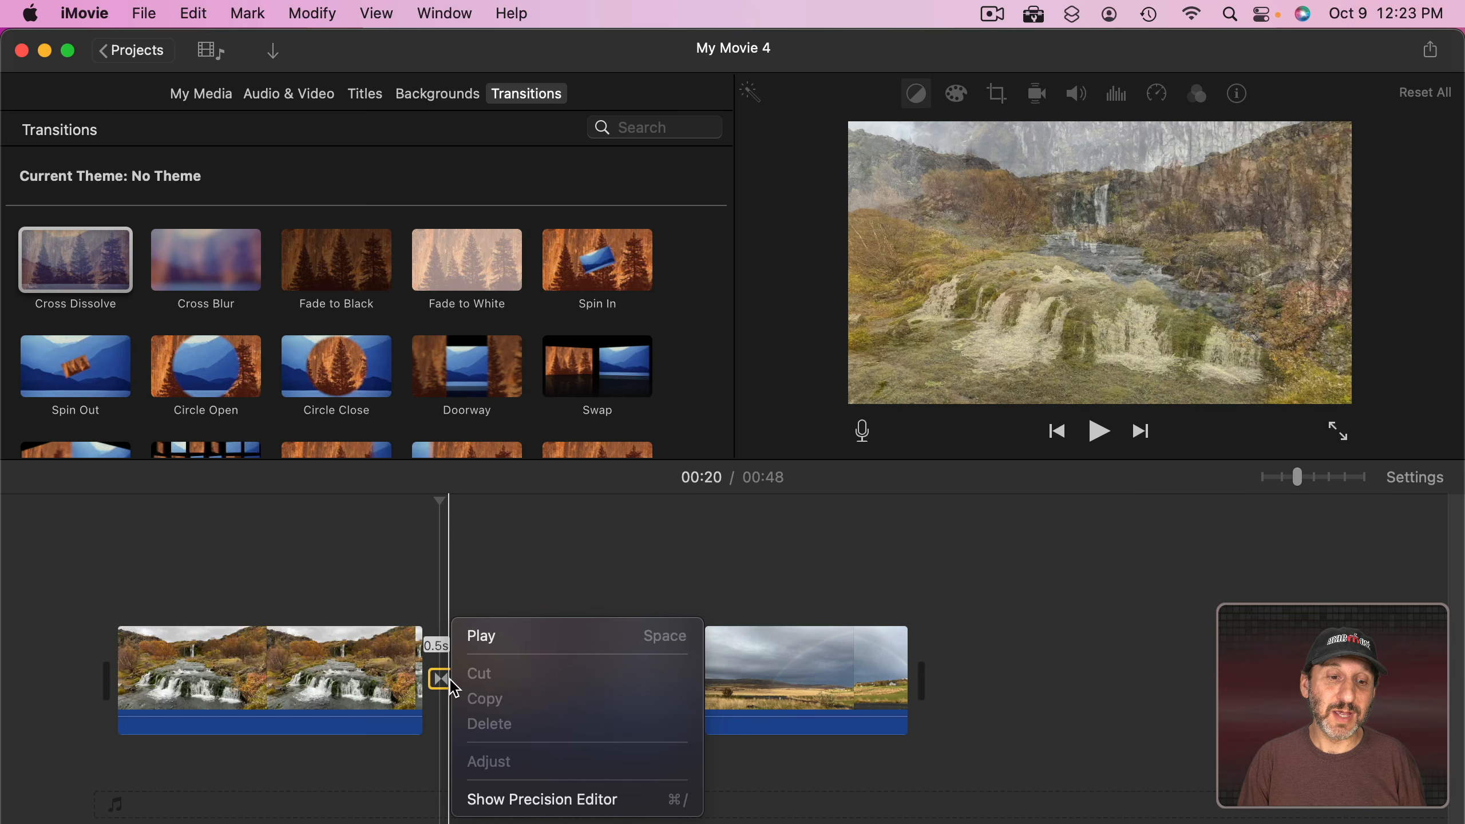
click(580, 801)
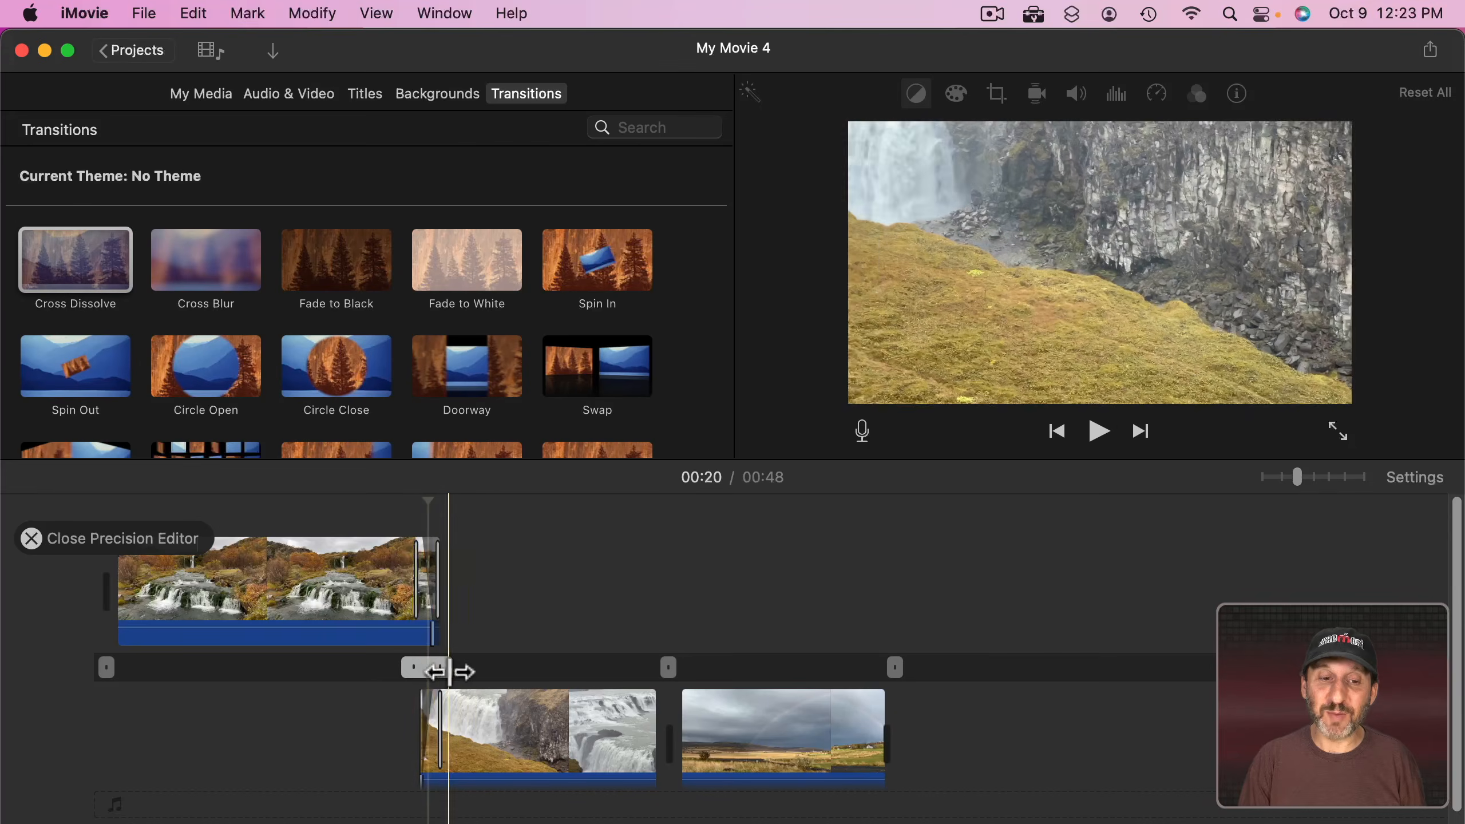
mouse_move(436, 673)
mouse_down()
mouse_move(481, 677)
mouse_move(414, 670)
mouse_up()
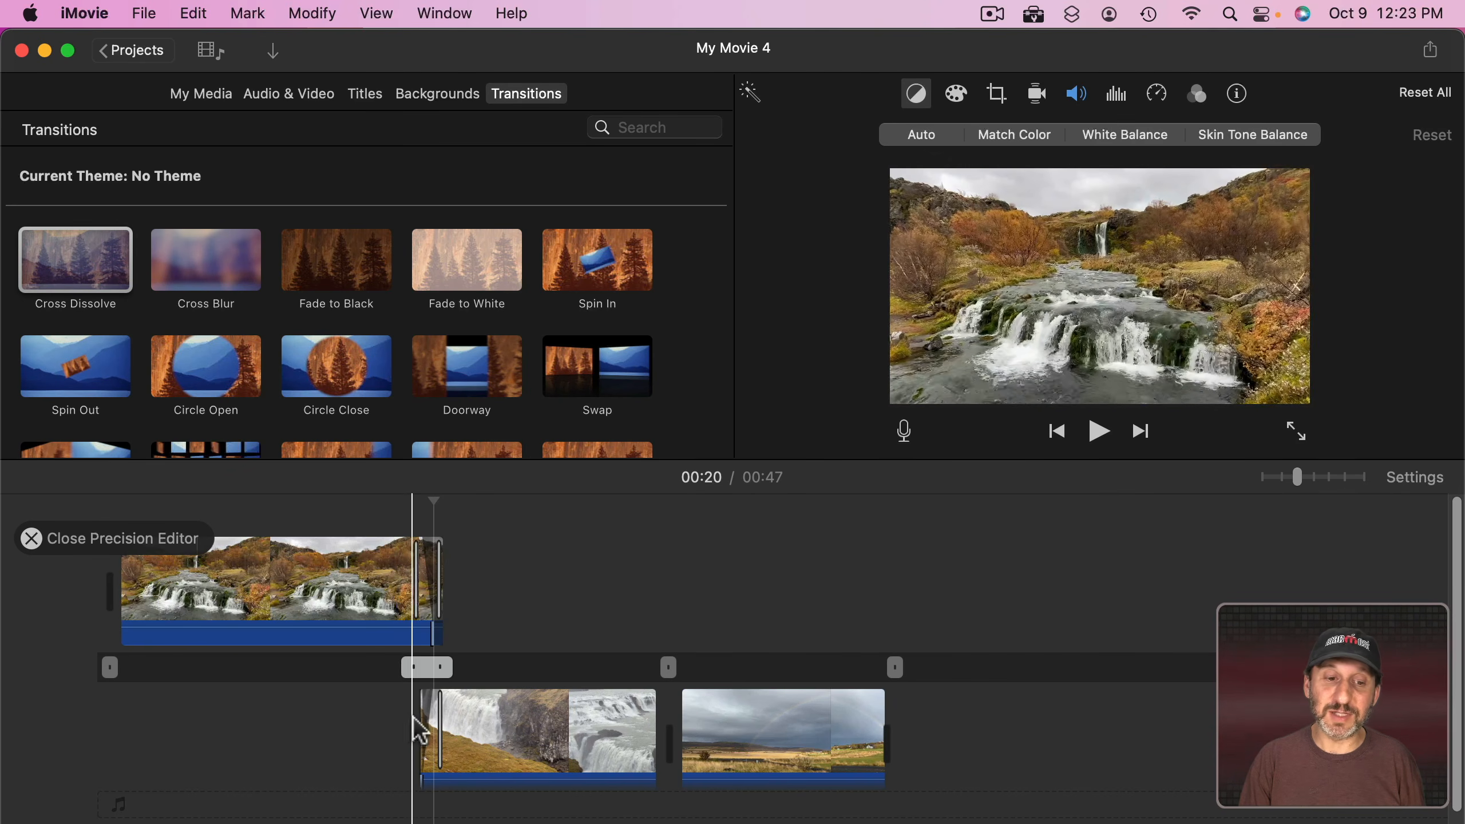
drag(280, 597, 315, 598)
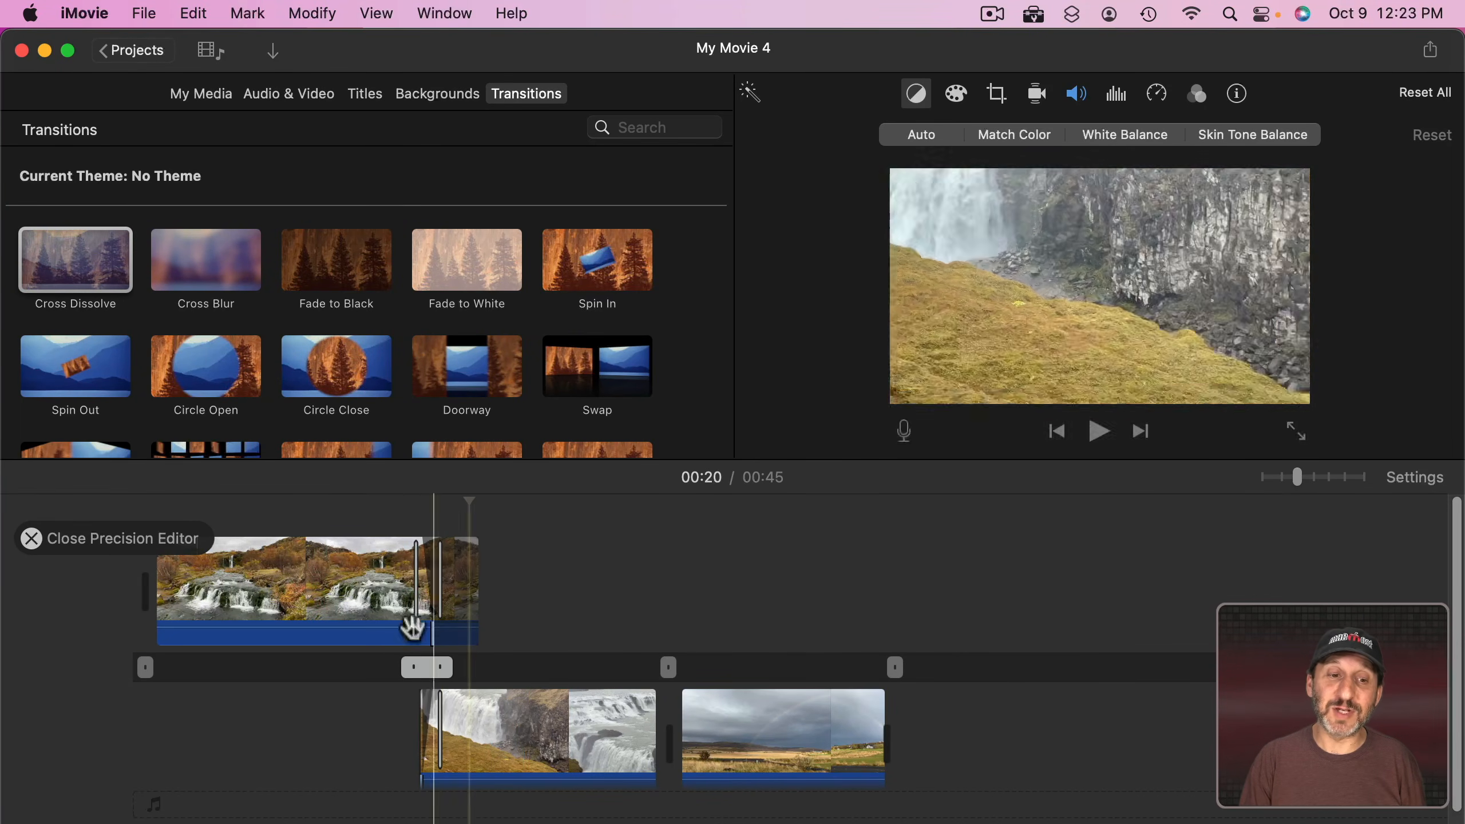
drag(564, 722, 534, 724)
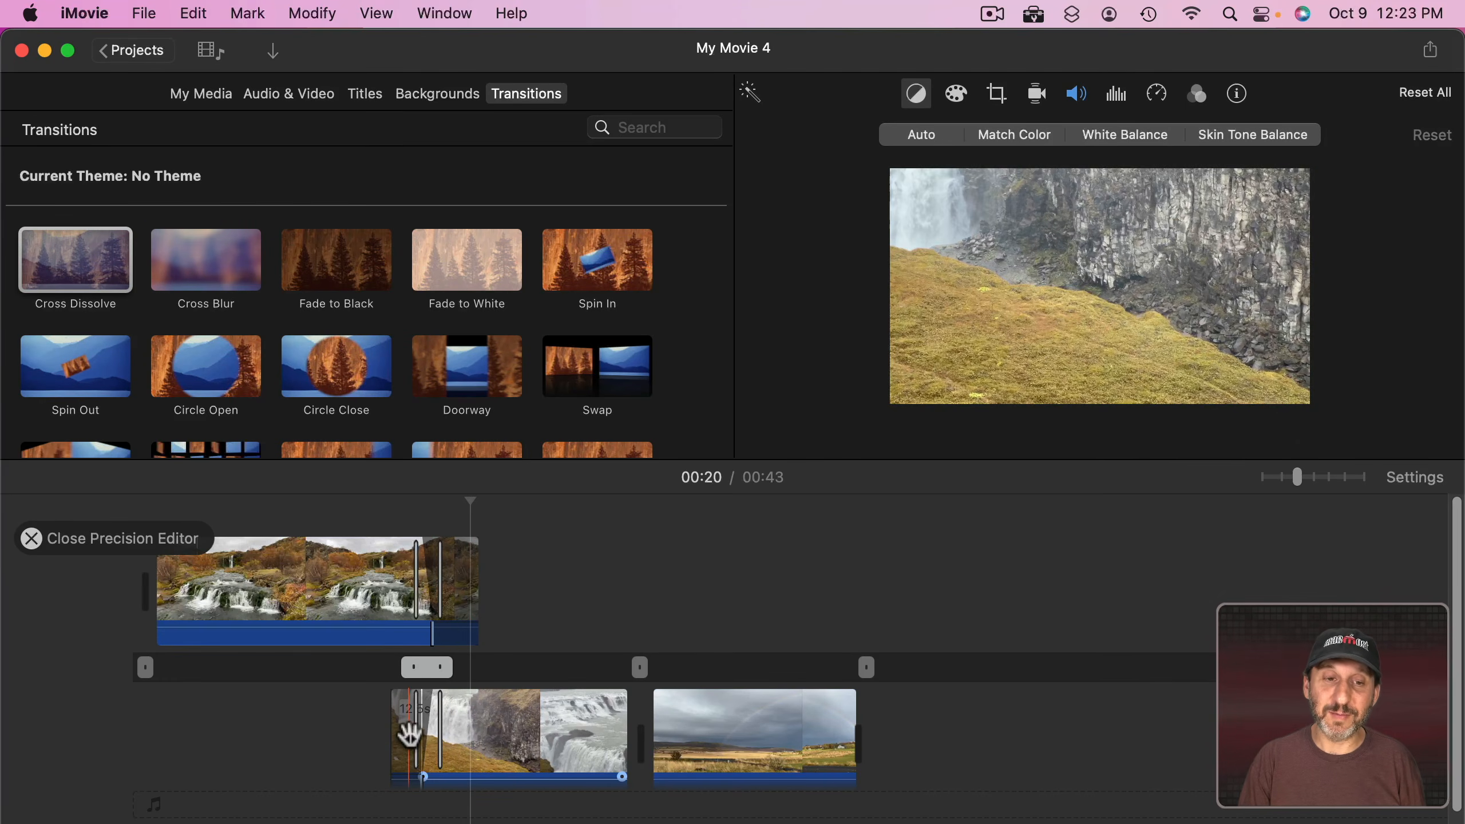
Lengthen the Cross Dissolve to about 2.8 seconds, fine-tune both clips' positions around it and close the Precision Editor
mouse_move(412, 667)
mouse_down()
mouse_move(386, 667)
mouse_move(430, 671)
mouse_up()
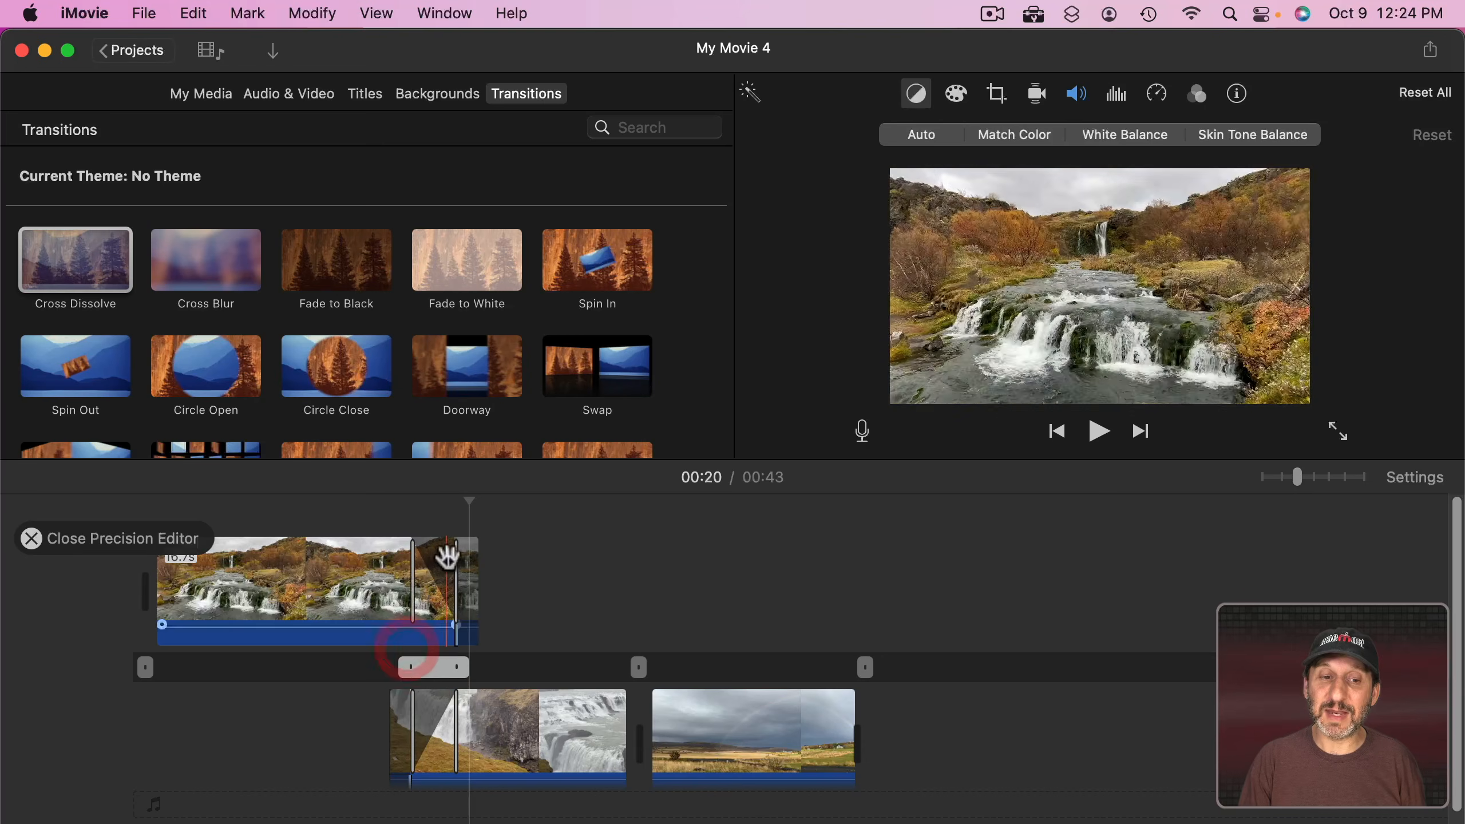
drag(315, 588, 327, 591)
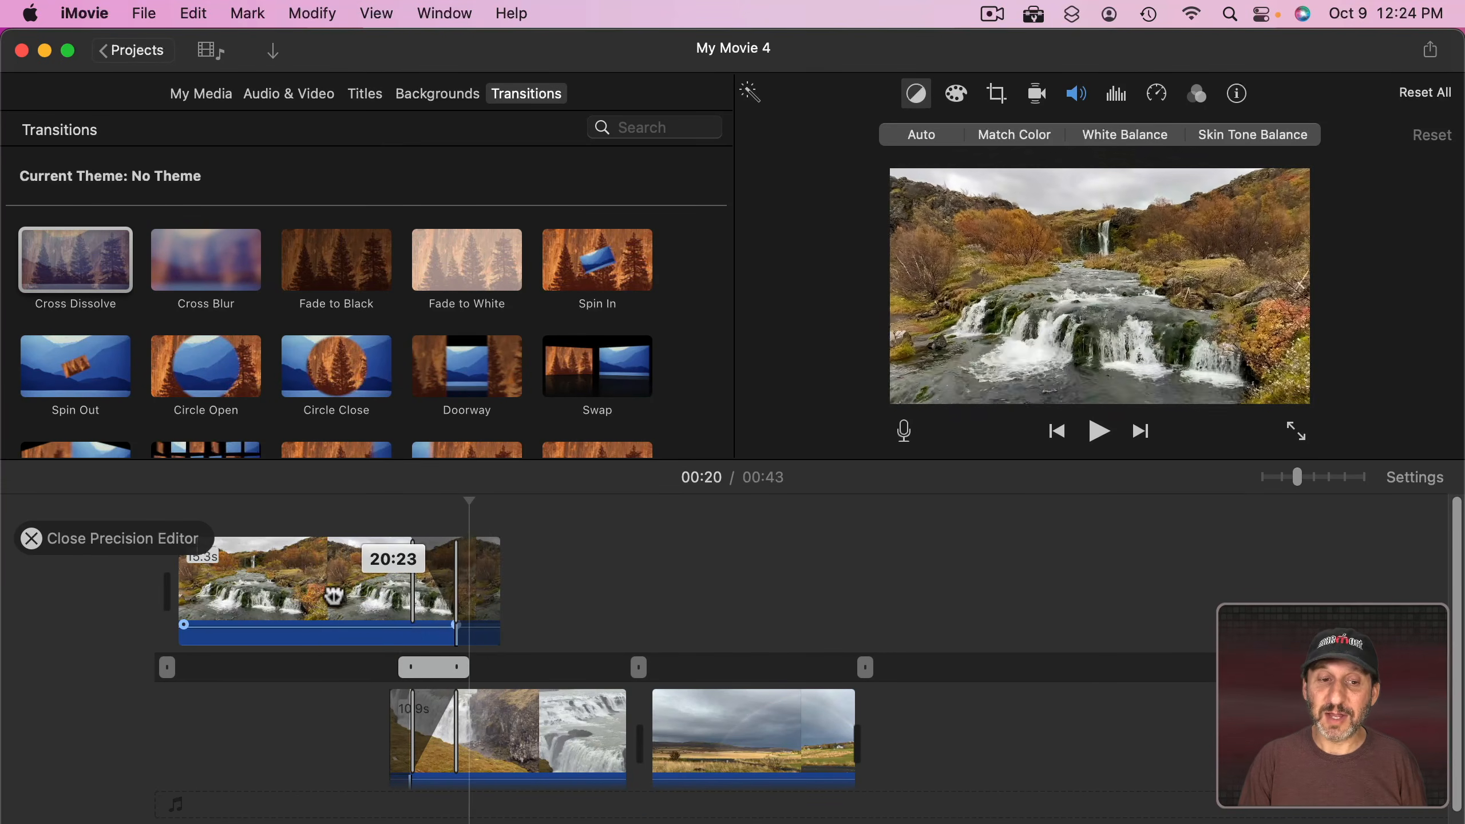
drag(523, 719, 513, 719)
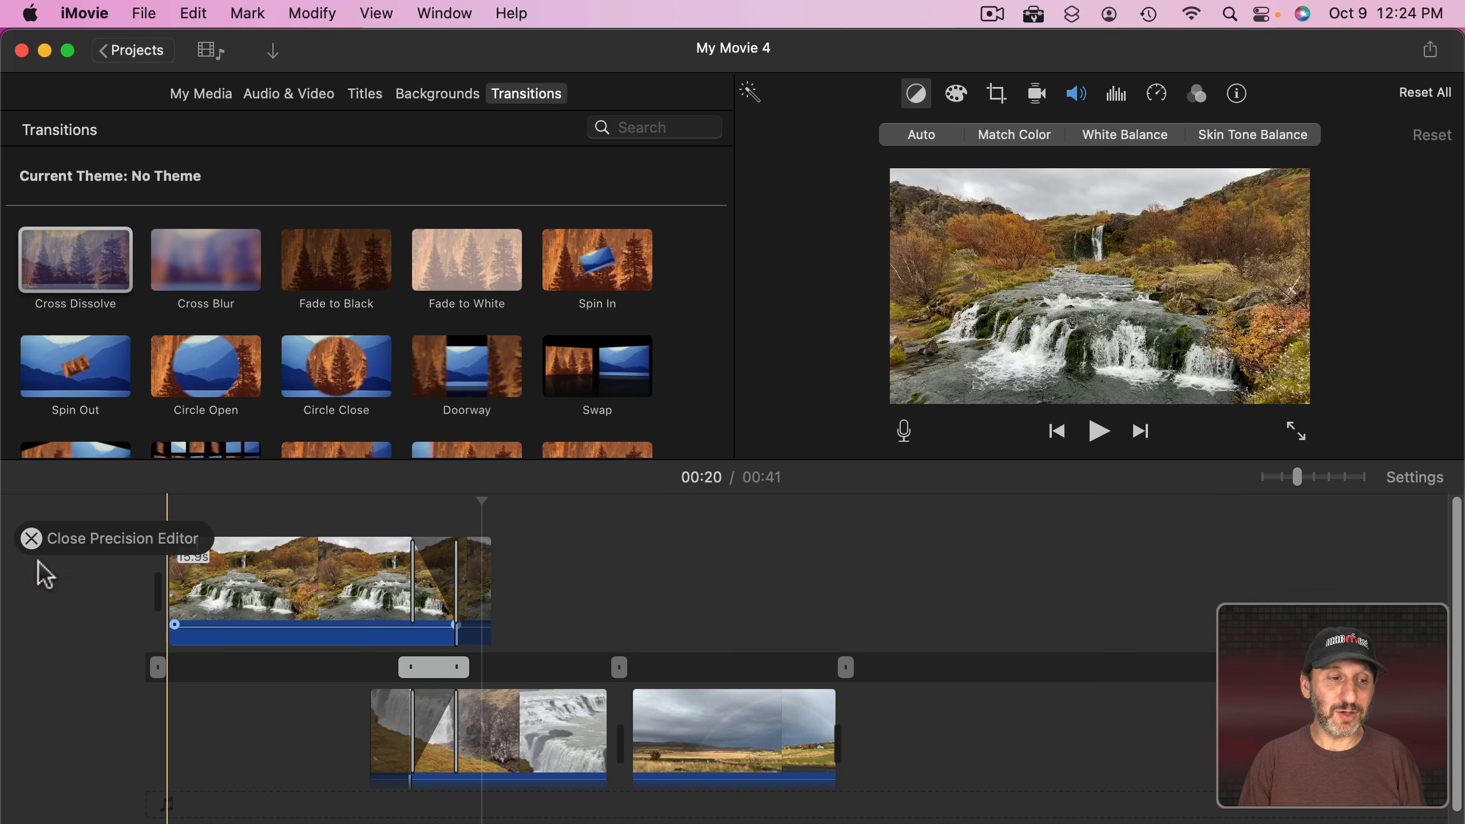
click(32, 541)
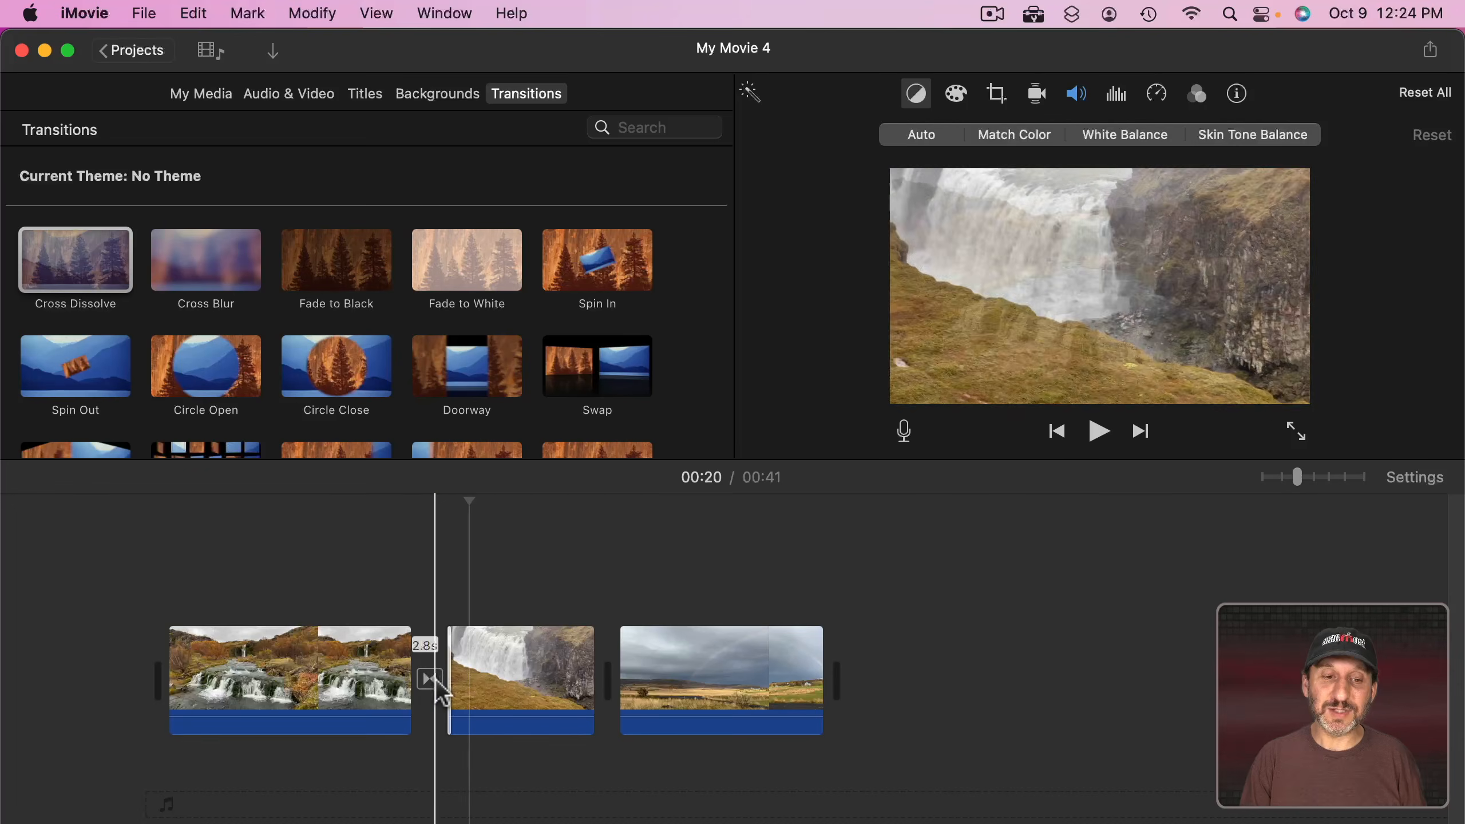